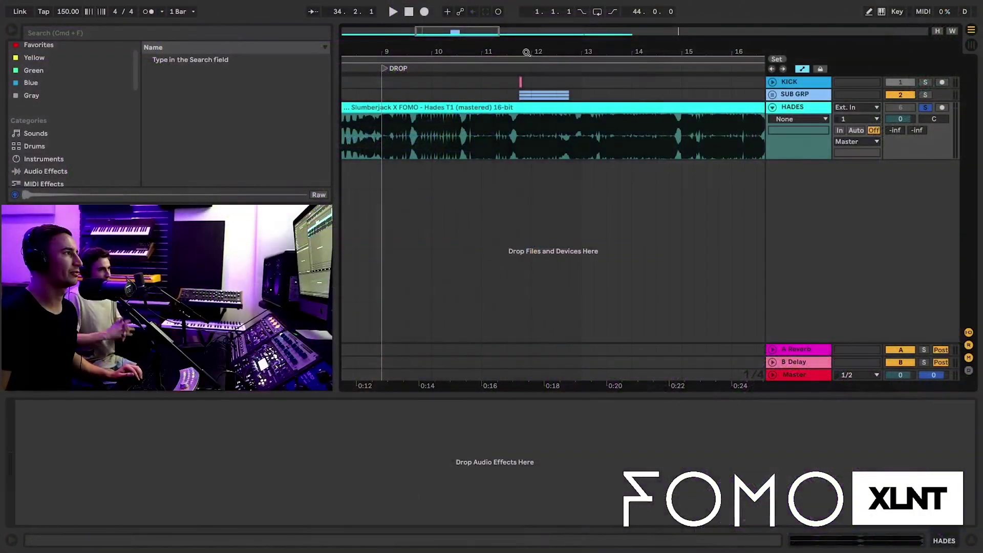
Fold the HADES track, set the playback start at the kick clip, and solo the KICK track.
{"action": "left_click_drag", "start_coordinate": [526, 53], "coordinate": [524, 98]}
{"action": "left_click", "coordinate": [773, 107]}
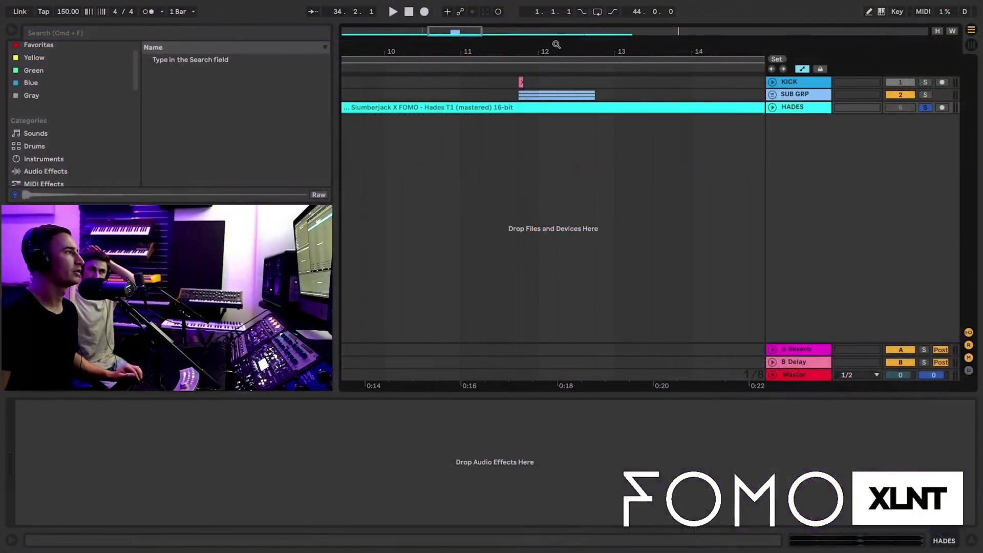
{"action": "left_click", "coordinate": [519, 82]}
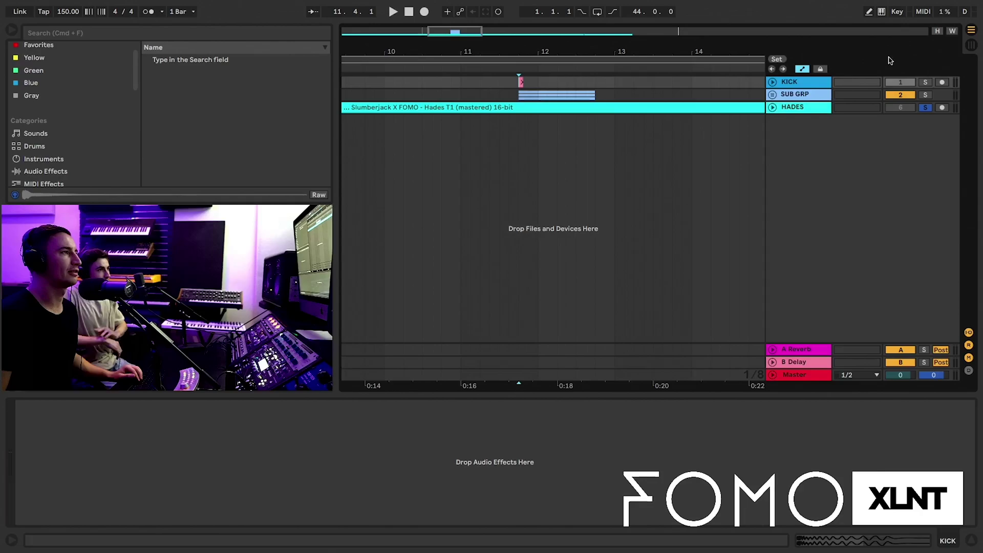
{"action": "left_click", "coordinate": [925, 83]}
Unfold the KICK track with its automation hidden and play the soloed kick clip.
{"action": "left_click_drag", "start_coordinate": [528, 48], "coordinate": [546, 52]}
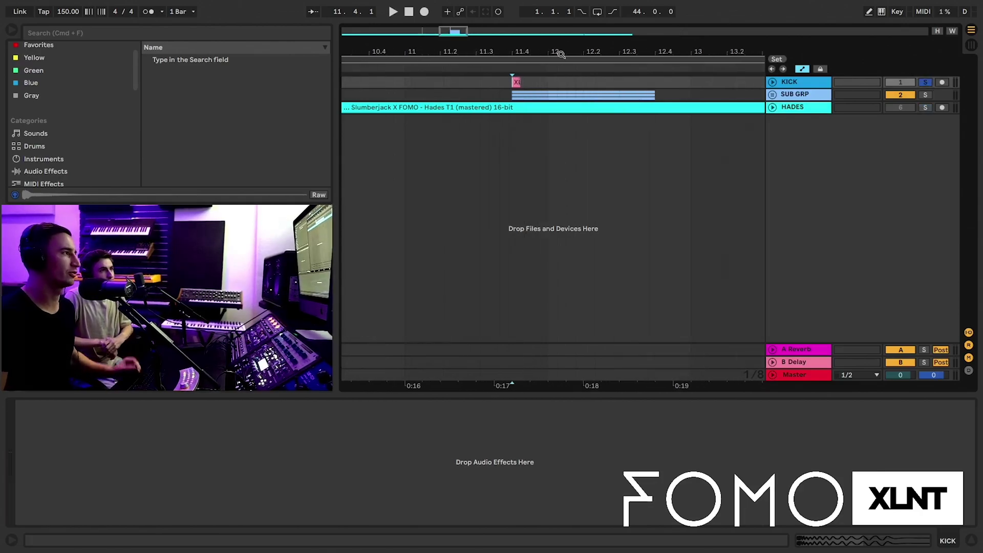
{"action": "left_click", "coordinate": [773, 83]}
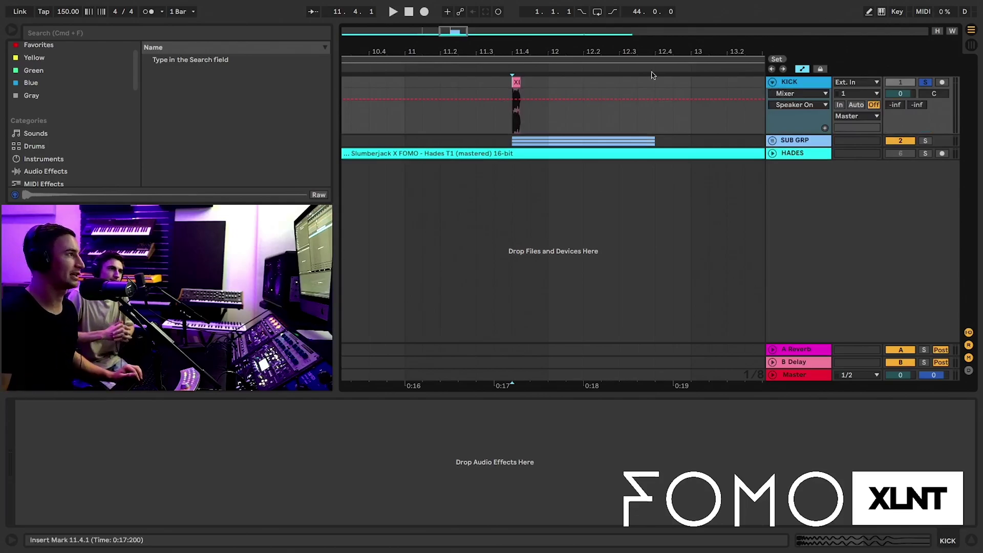
{"action": "mouse_move", "coordinate": [519, 46]}
{"action": "left_mouse_down"}
{"action": "mouse_move", "coordinate": [520, 56]}
{"action": "mouse_move", "coordinate": [520, 44]}
{"action": "mouse_move", "coordinate": [536, 51]}
{"action": "left_mouse_up"}
{"action": "key", "text": "a"}
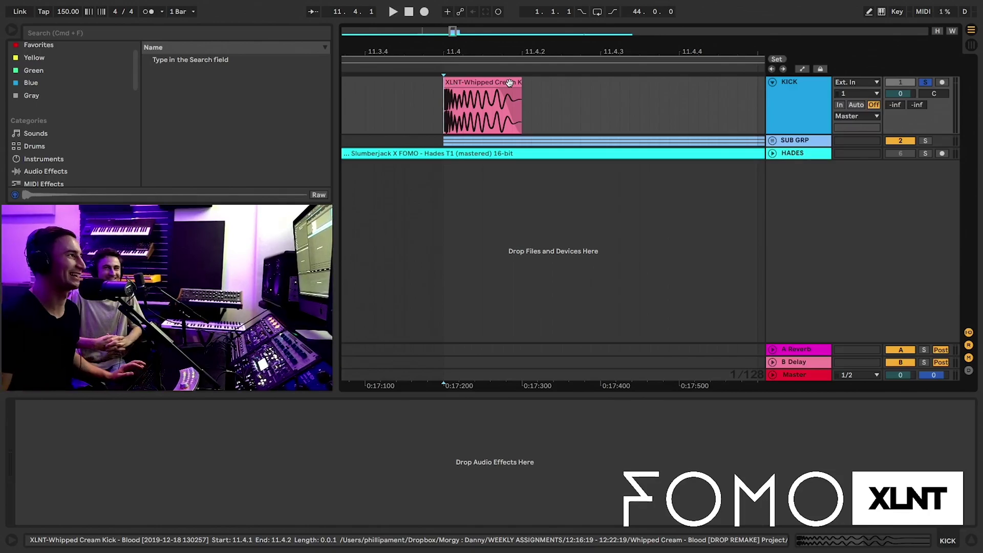
{"action": "key", "text": "space"}
{"action": "left_click_drag", "start_coordinate": [513, 52], "coordinate": [516, 91]}
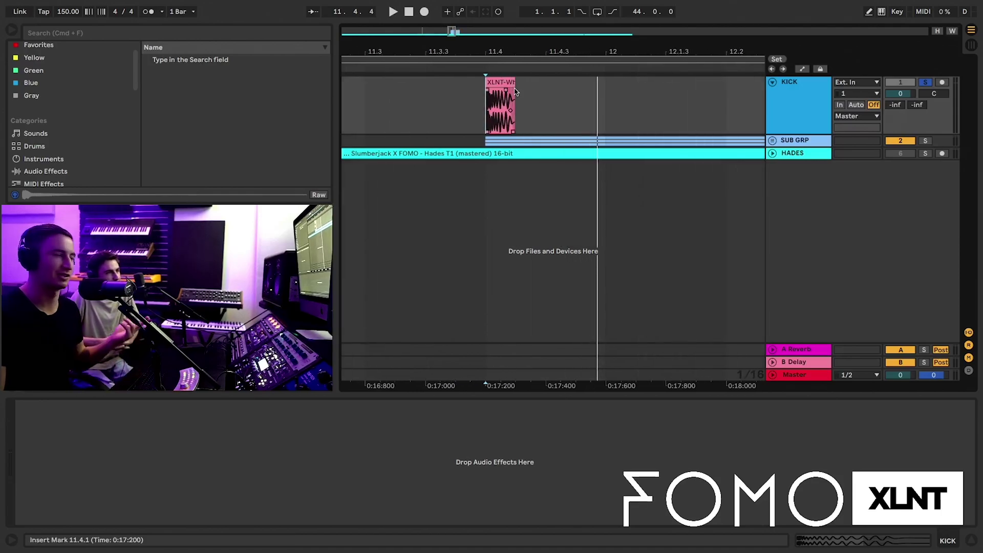
{"action": "left_click_drag", "start_coordinate": [503, 52], "coordinate": [503, 91]}
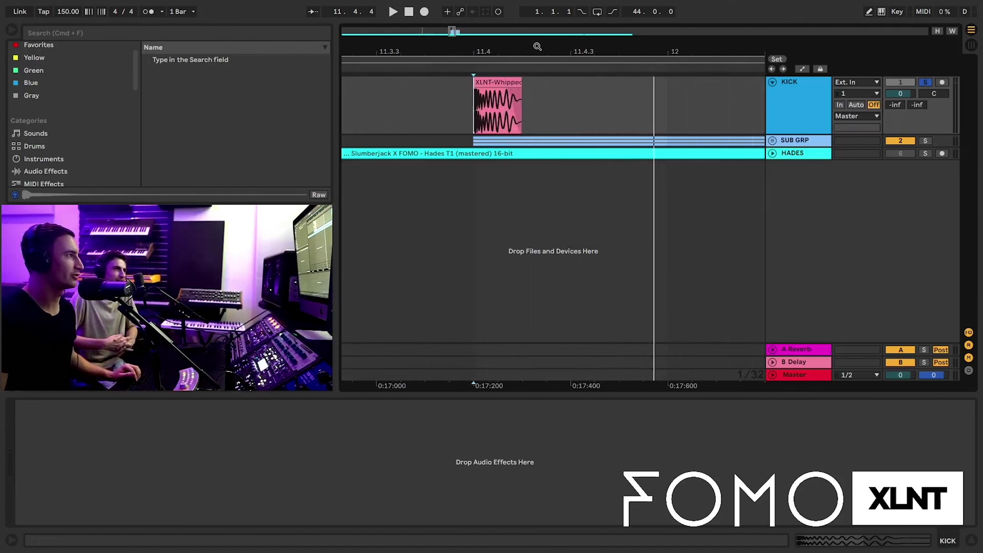
{"action": "left_click_drag", "start_coordinate": [536, 46], "coordinate": [536, 33]}
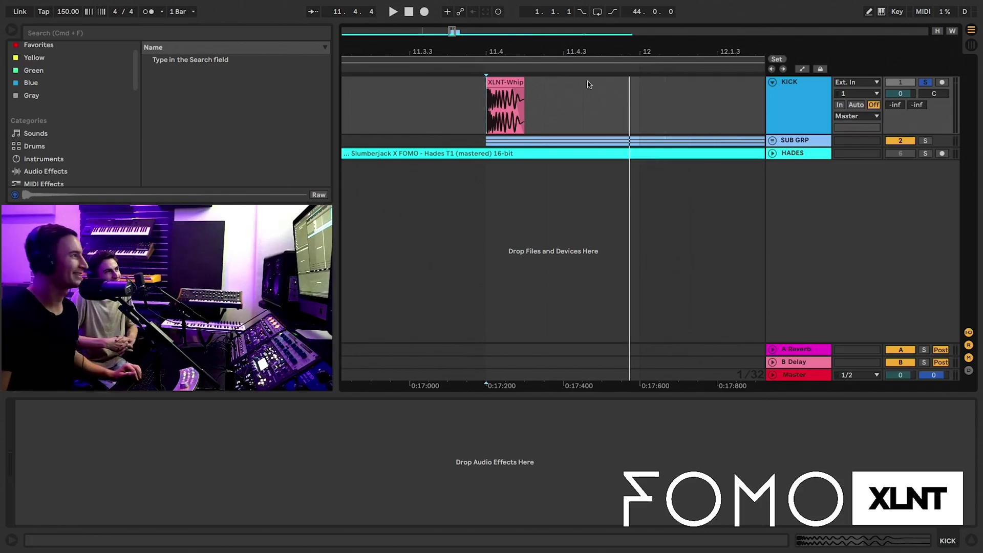
Unfold the SUB GRP group to show its LOWS, MIDS and HIGHS tracks beneath the kick.
{"action": "left_click_drag", "start_coordinate": [558, 58], "coordinate": [510, 151]}
{"action": "left_click", "coordinate": [796, 126]}
{"action": "left_click", "coordinate": [772, 140]}
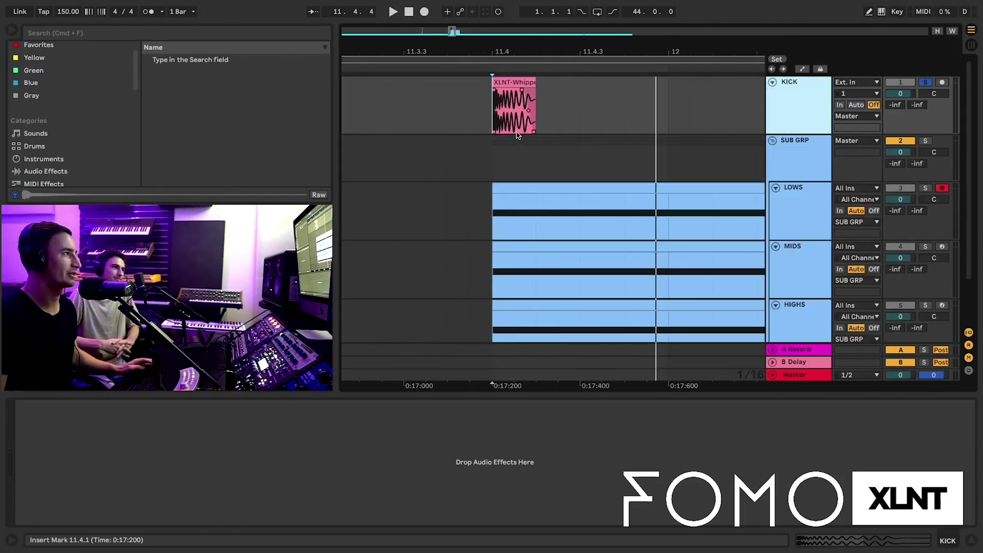
{"action": "left_click_drag", "start_coordinate": [532, 49], "coordinate": [531, 34]}
{"action": "scroll", "coordinate": [648, 120], "scroll_direction": "down", "scroll_amount": 3}
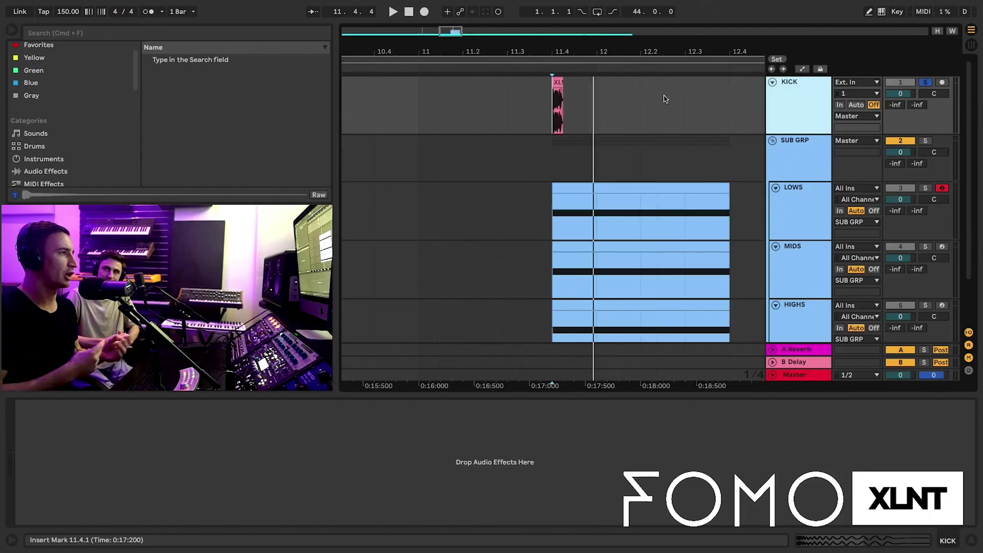
{"action": "scroll", "coordinate": [646, 128], "scroll_direction": "down", "scroll_amount": 1}
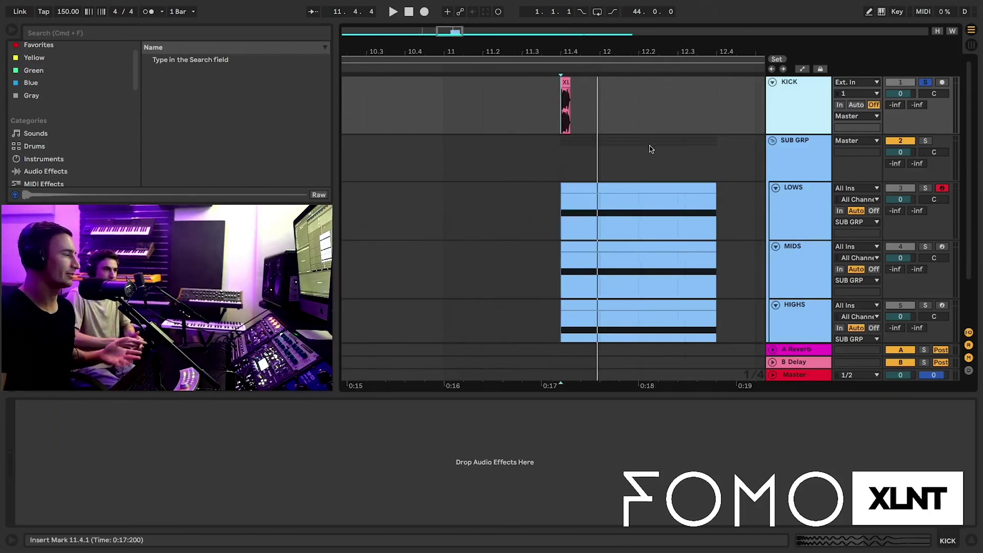
{"action": "scroll", "coordinate": [664, 159], "scroll_direction": "down", "scroll_amount": 3}
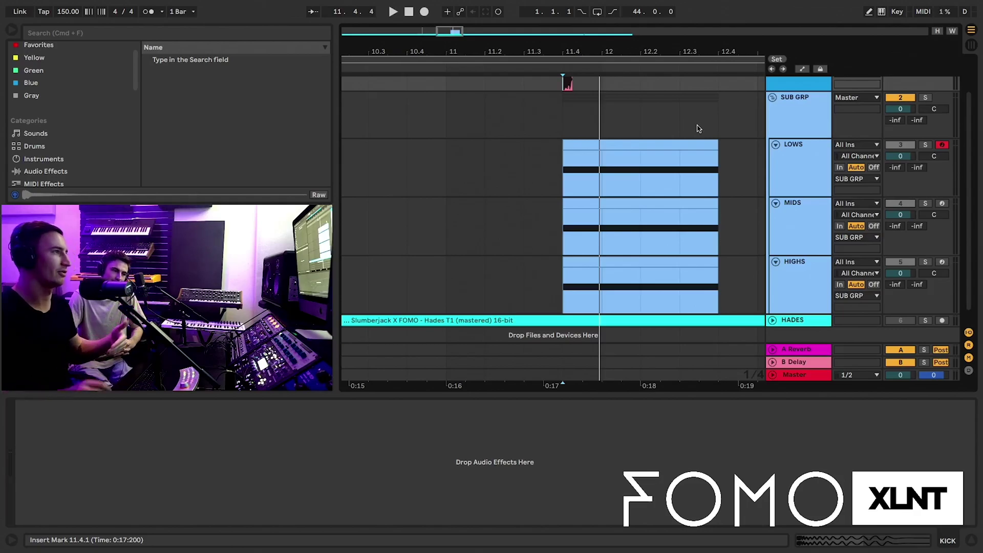
{"action": "scroll", "coordinate": [556, 112], "scroll_direction": "up", "scroll_amount": 3}
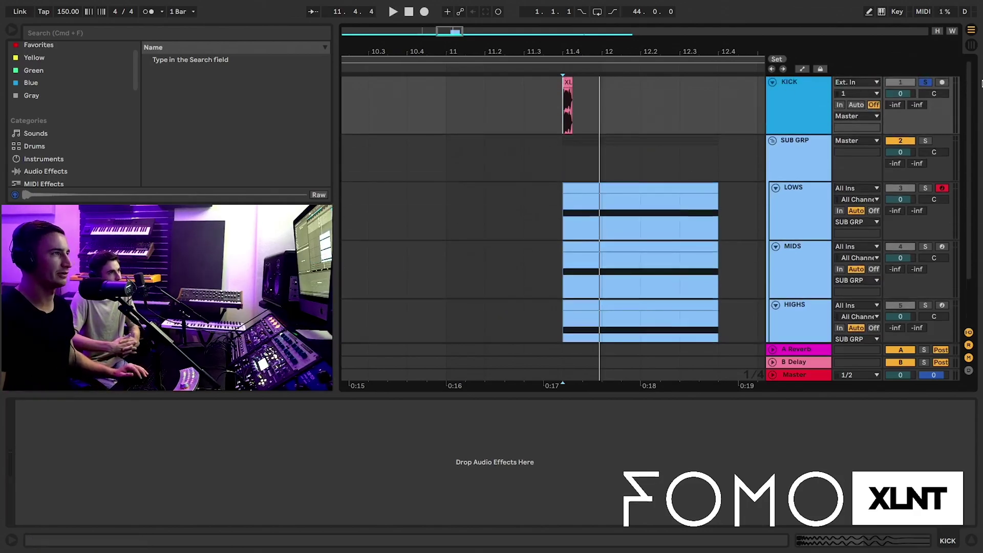
Unsolo the KICK track and play the kick together with the three sub layers from 11.4.1.
{"action": "scroll", "coordinate": [691, 208], "scroll_direction": "down", "scroll_amount": 2}
{"action": "scroll", "coordinate": [692, 209], "scroll_direction": "up", "scroll_amount": 2}
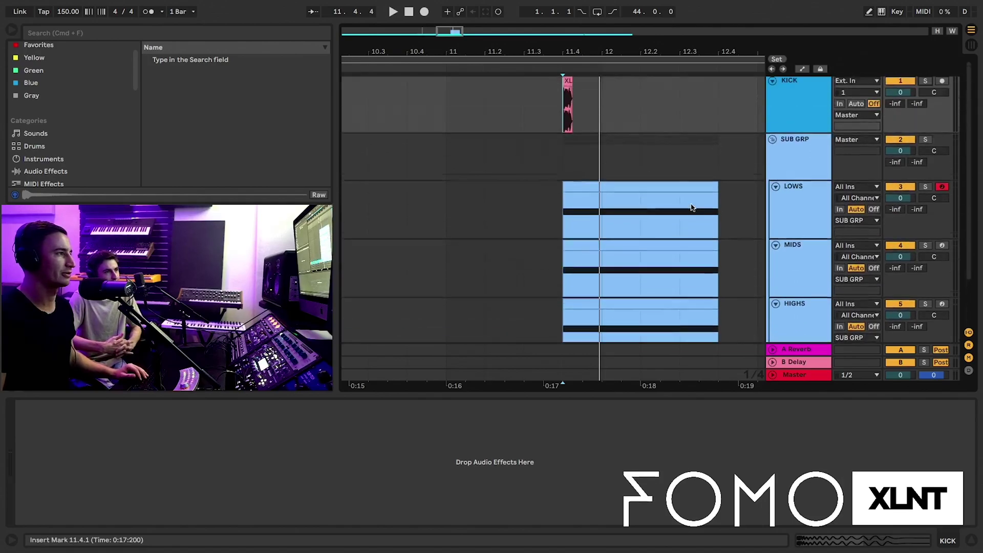
{"action": "key", "text": "space"}
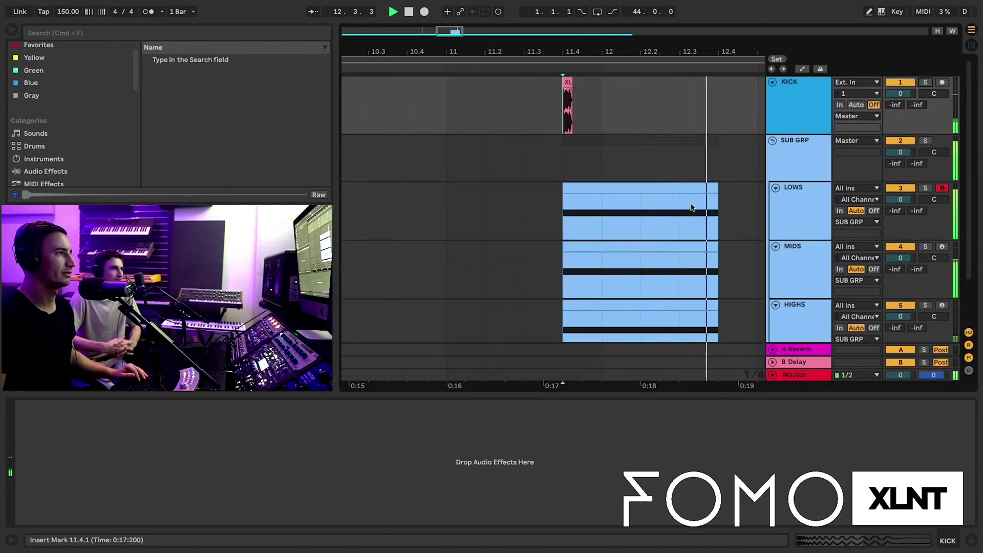
{"action": "key", "text": "space"}
{"action": "left_click", "coordinate": [691, 193]}
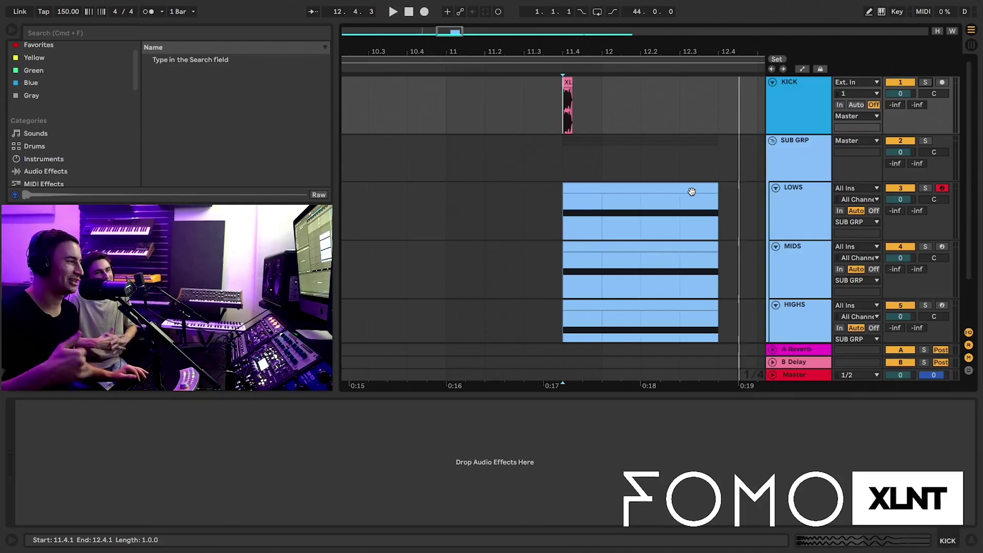
{"action": "scroll", "coordinate": [676, 197], "scroll_direction": "down", "scroll_amount": 2}
{"action": "scroll", "coordinate": [680, 163], "scroll_direction": "right", "scroll_amount": 2}
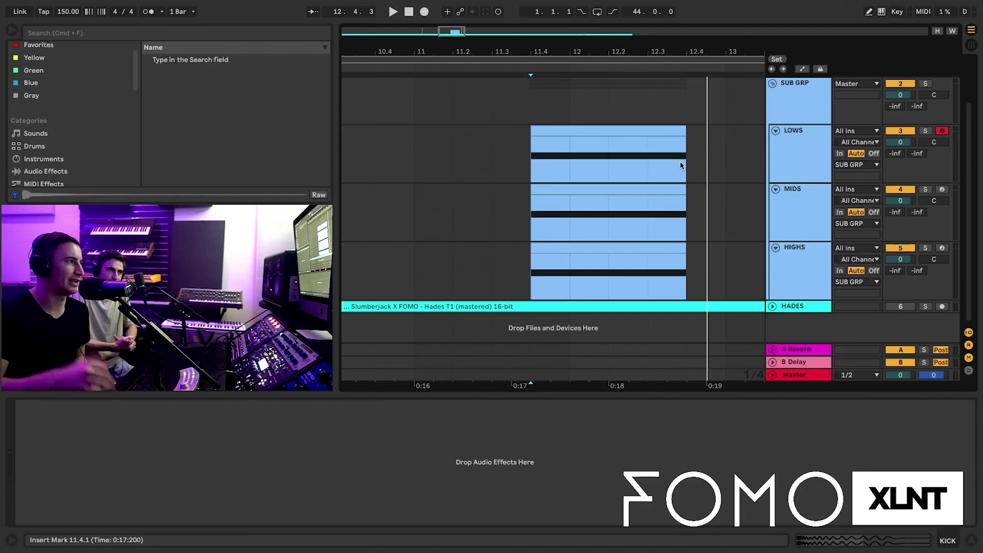
Add an EQ Eight after Serum on the LOWS track.
{"action": "left_click", "coordinate": [788, 156]}
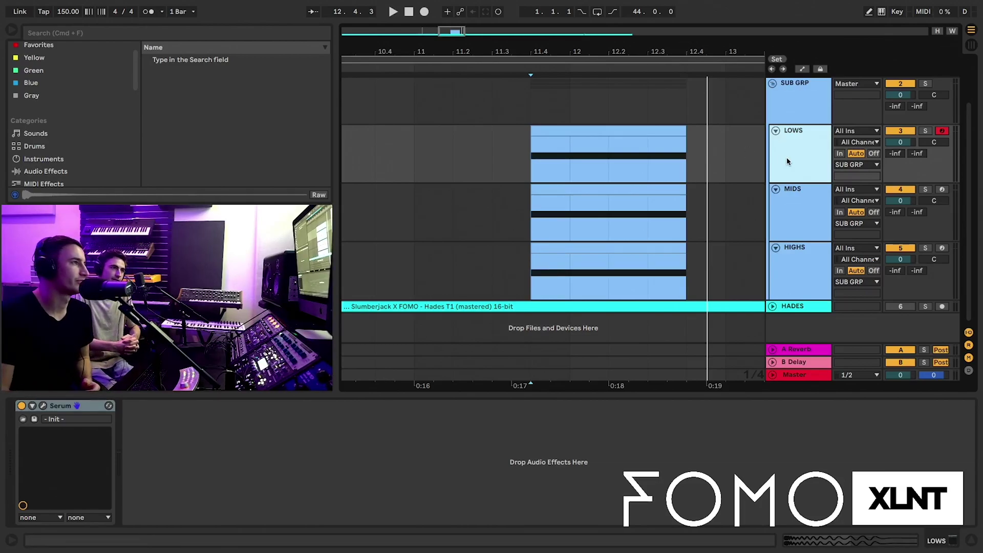
{"action": "scroll", "coordinate": [67, 94], "scroll_direction": "up", "scroll_amount": 2}
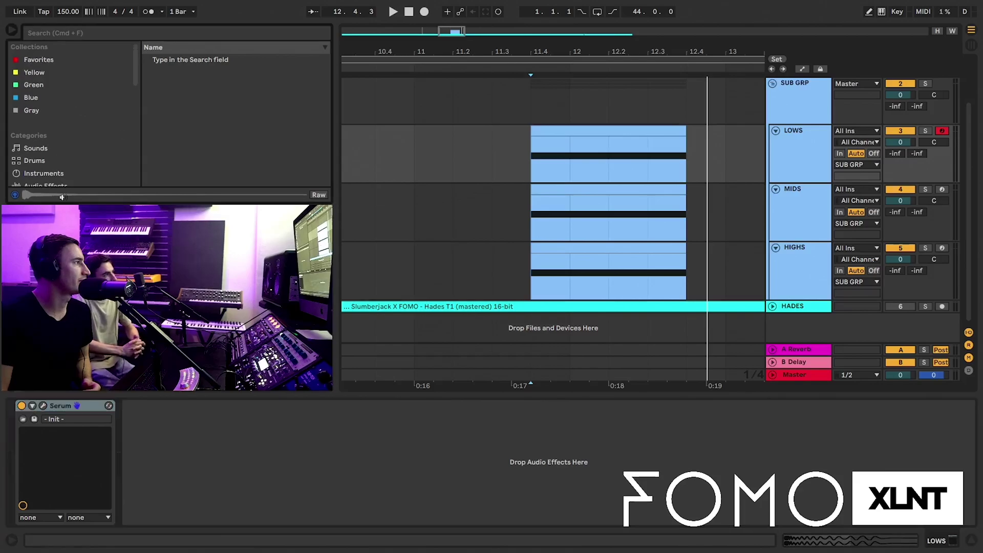
{"action": "scroll", "coordinate": [67, 170], "scroll_direction": "down", "scroll_amount": 2}
{"action": "left_click", "coordinate": [46, 124]}
{"action": "scroll", "coordinate": [174, 164], "scroll_direction": "down", "scroll_amount": 3}
{"action": "left_click", "coordinate": [174, 167]}
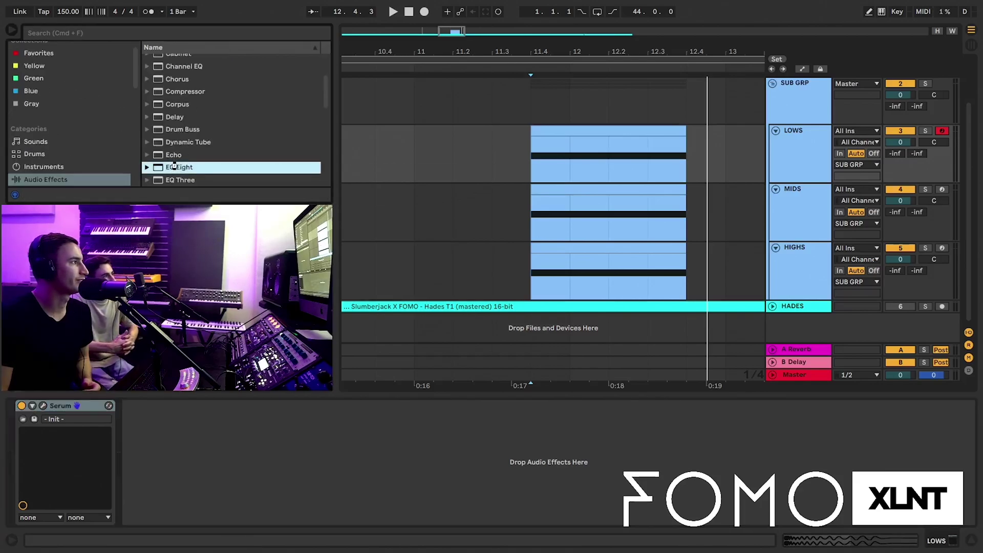
{"action": "double_click", "coordinate": [174, 167]}
Solo the LOWS track and play it while checking its Serum patch and the EQ Eight spectrum.
{"action": "left_click", "coordinate": [926, 130]}
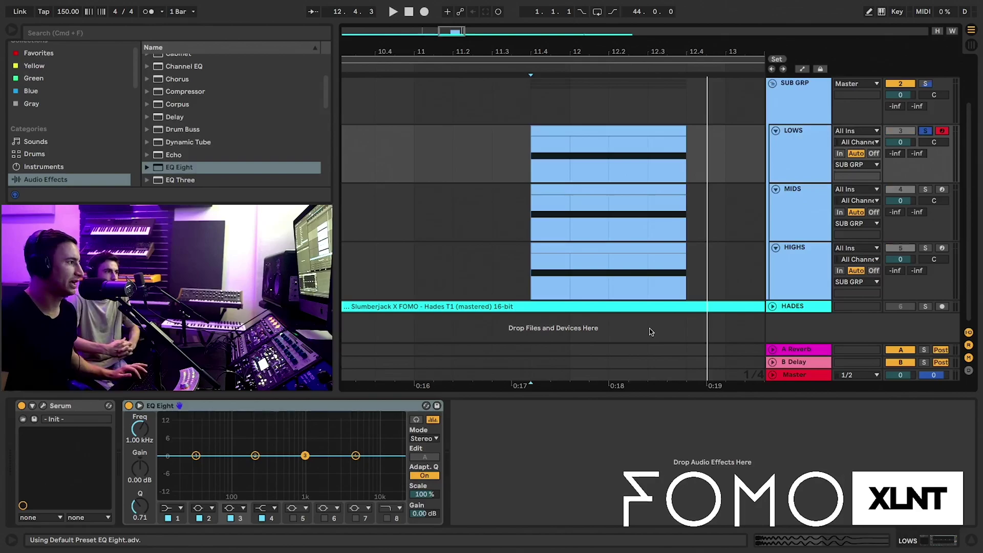
{"action": "key", "text": "space"}
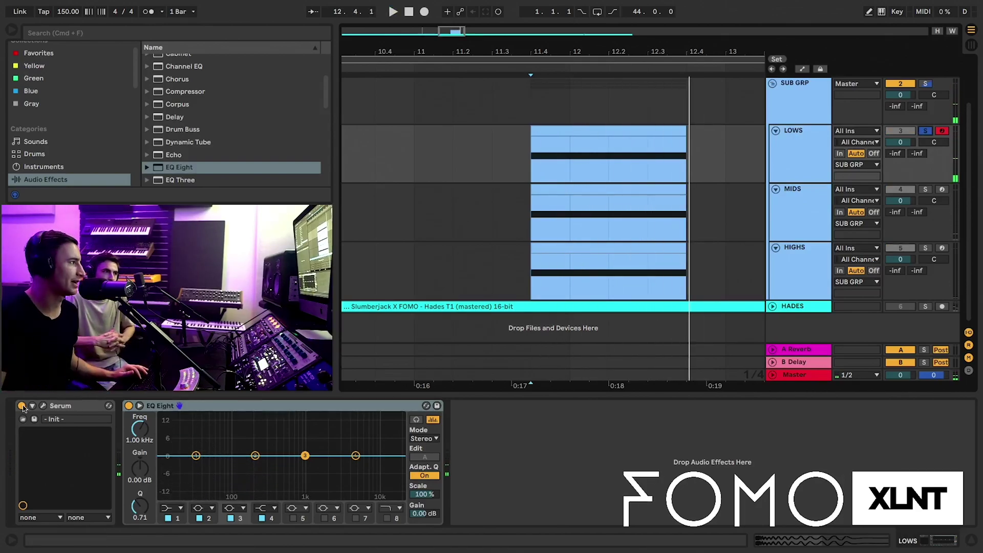
{"action": "left_click", "coordinate": [42, 405]}
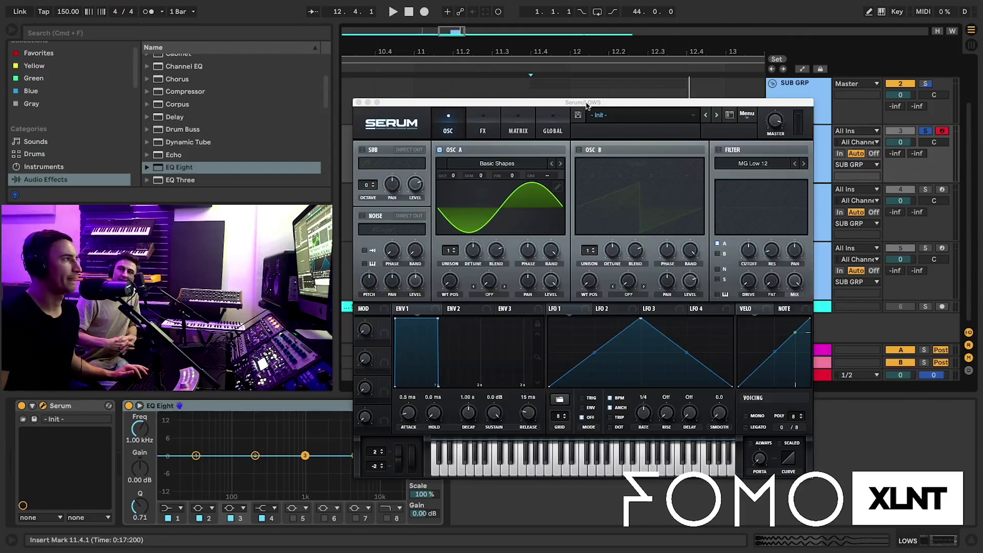
{"action": "left_click_drag", "start_coordinate": [587, 105], "coordinate": [572, 61]}
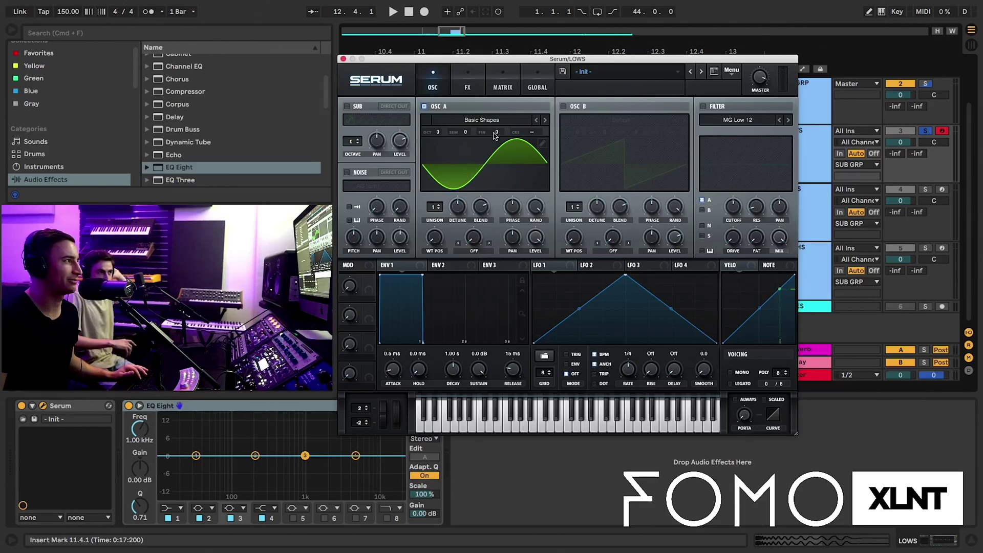
{"action": "key", "text": "space"}
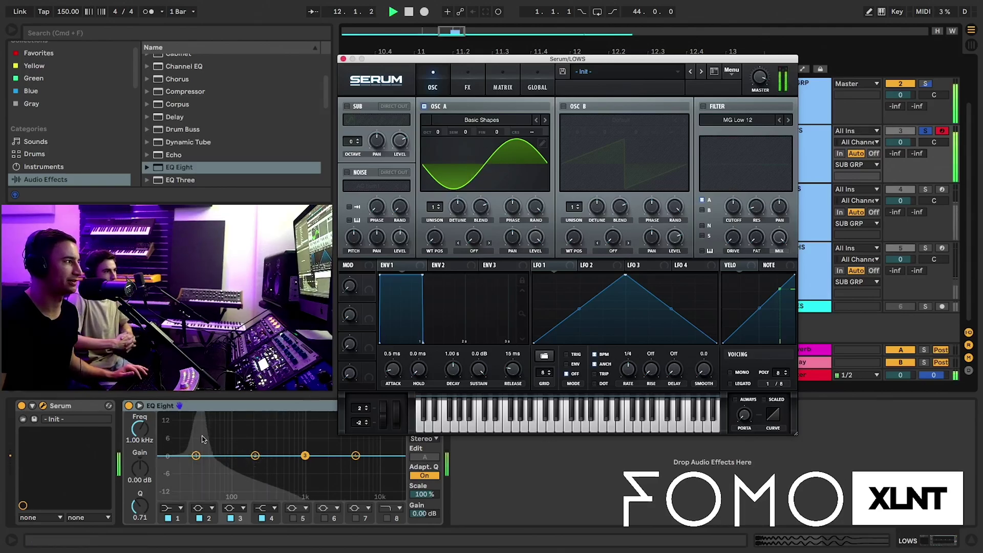
{"action": "key", "text": "space"}
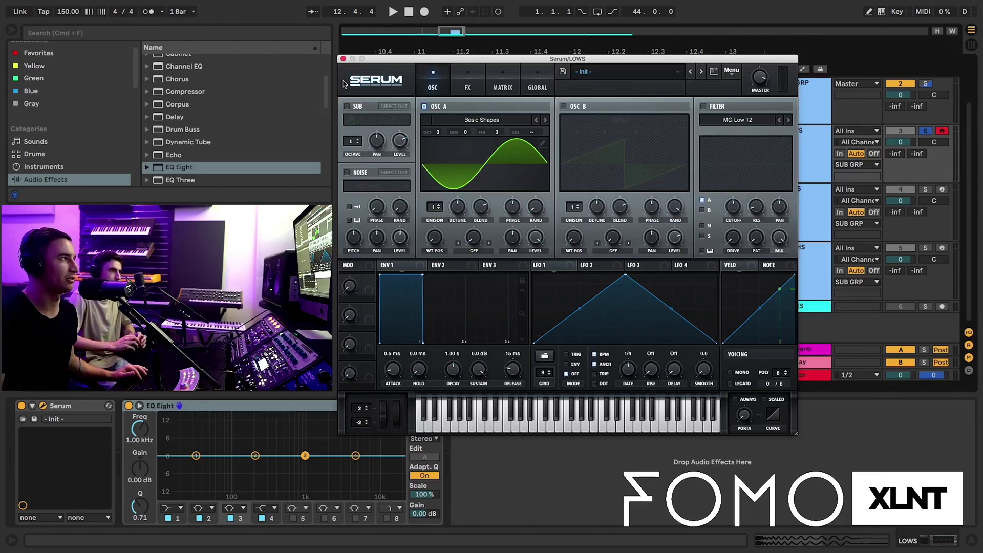
{"action": "left_click", "coordinate": [343, 59]}
Examine the LOWS track's Serum patch across its FX, Matrix, Global and oscillator pages.
{"action": "left_click", "coordinate": [809, 209]}
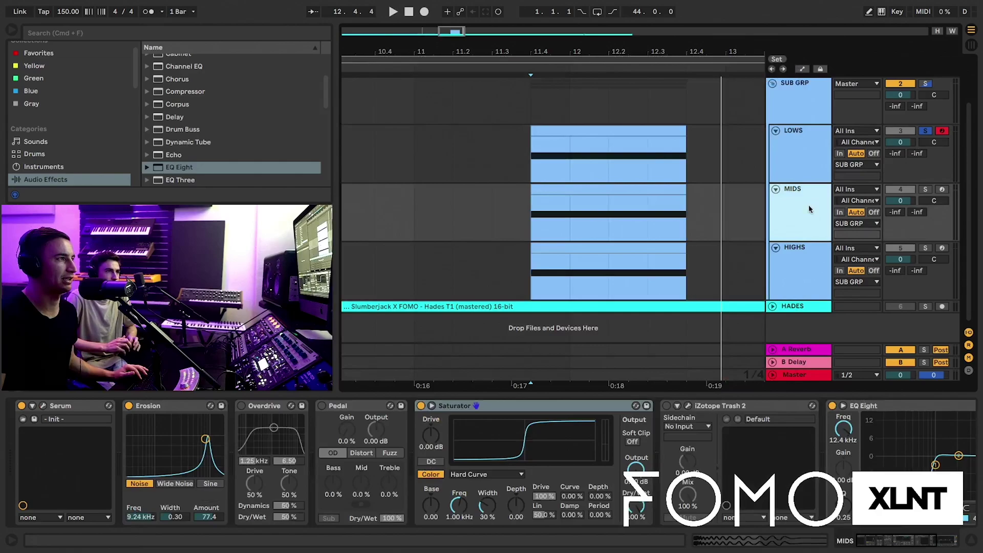
{"action": "left_click", "coordinate": [812, 153]}
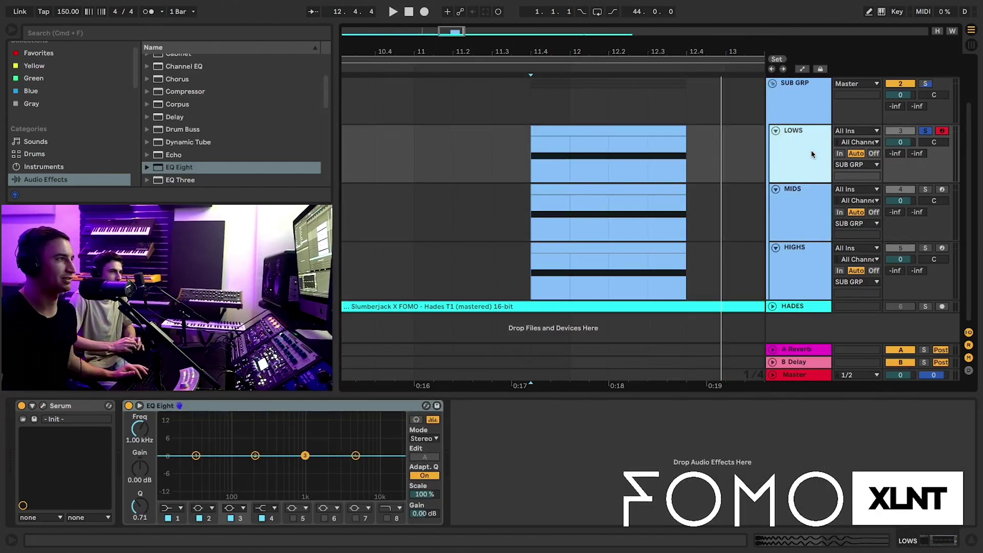
{"action": "left_click", "coordinate": [96, 393]}
{"action": "left_click", "coordinate": [43, 406]}
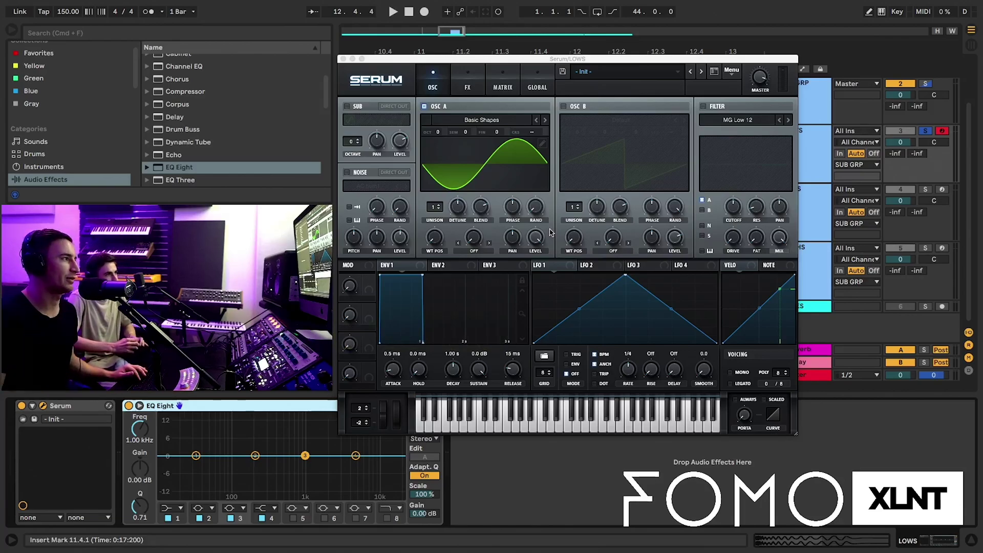
{"action": "left_click", "coordinate": [536, 214]}
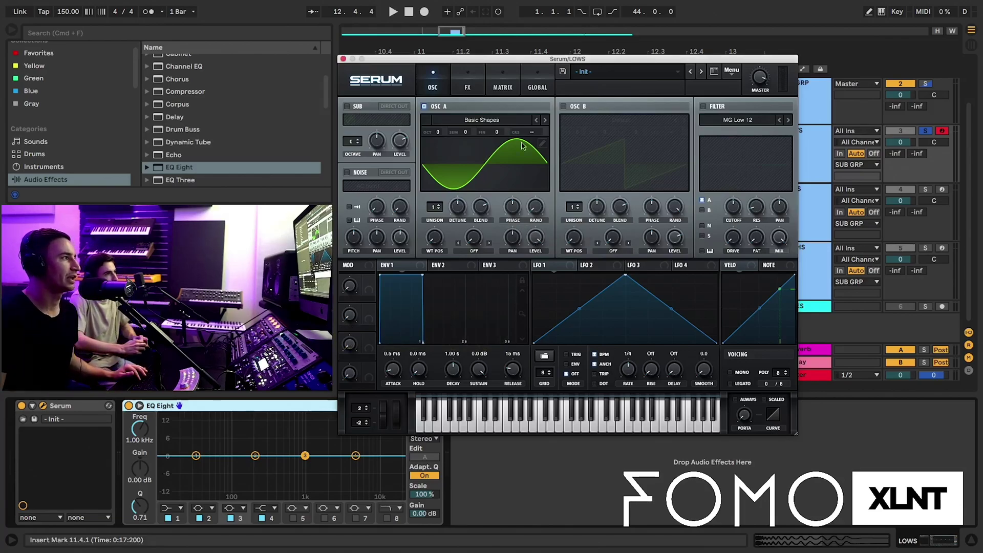
{"action": "left_click", "coordinate": [469, 73]}
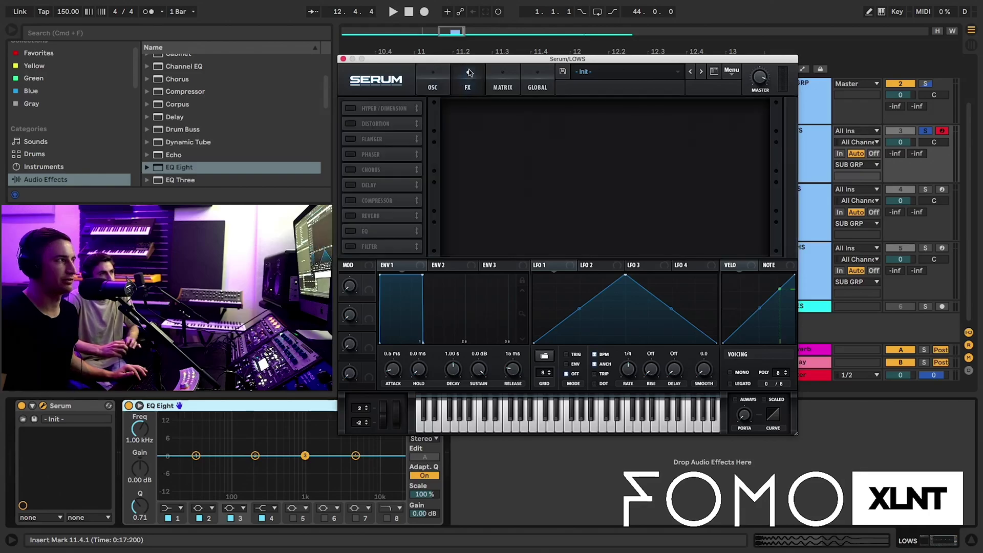
{"action": "left_click", "coordinate": [502, 83]}
{"action": "left_click", "coordinate": [532, 85]}
{"action": "left_click", "coordinate": [469, 86]}
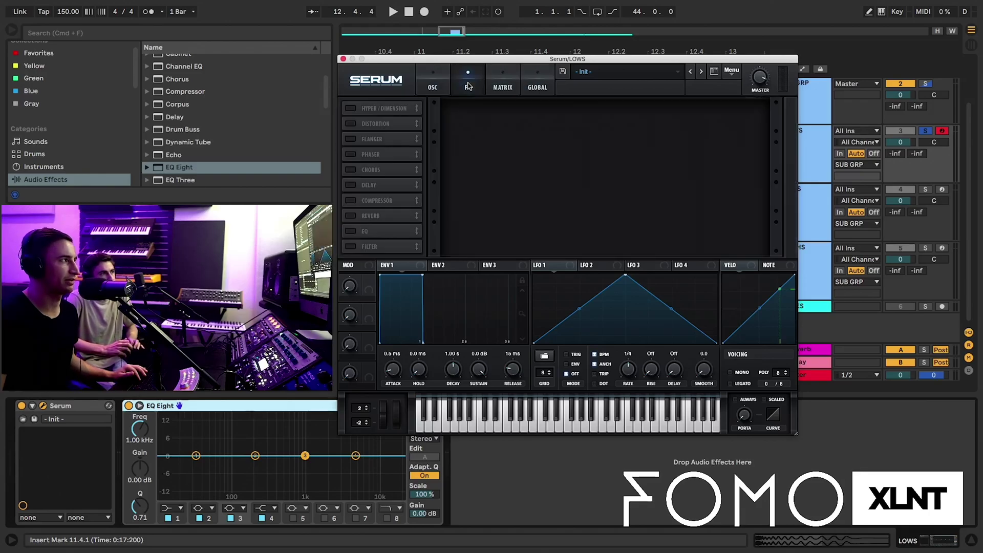
{"action": "left_click", "coordinate": [433, 84]}
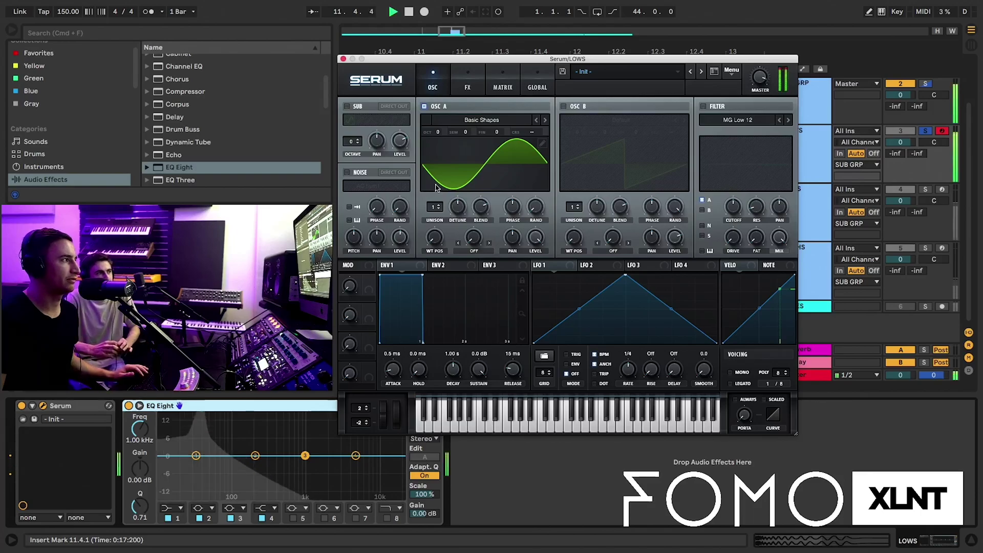
Open oscillator A's wavetable editor and generate the harmonic bins from its first sine frame.
{"action": "left_click", "coordinate": [542, 143]}
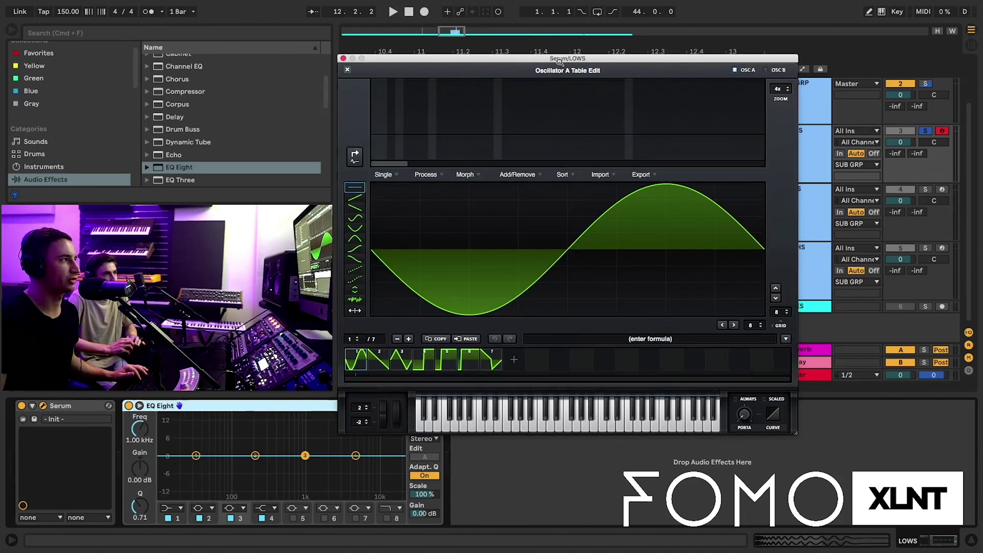
{"action": "left_click_drag", "start_coordinate": [560, 61], "coordinate": [581, 19]}
{"action": "left_click", "coordinate": [377, 117]}
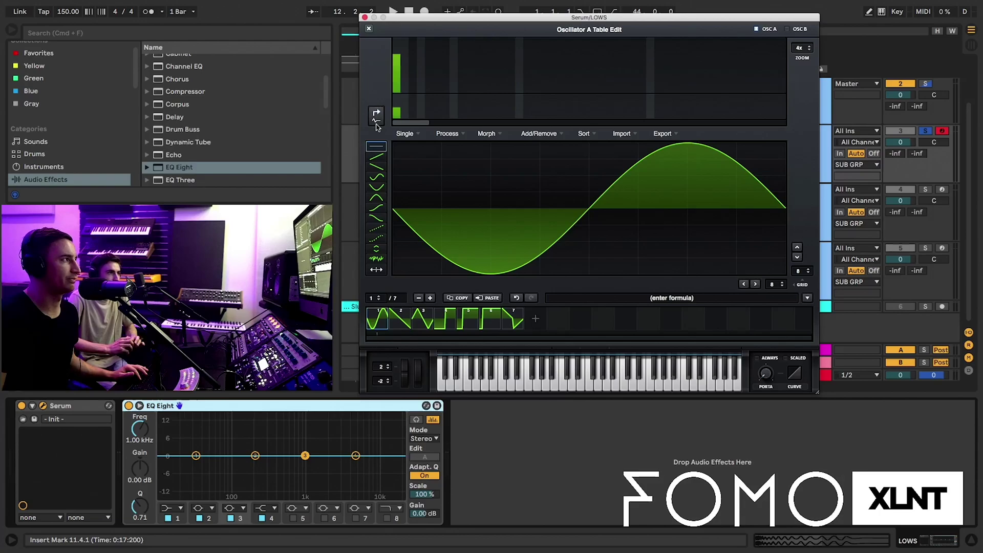
Add a second harmonic to oscillator A's first sine frame and raise its level in stages while playing the LOWS track.
{"action": "left_click", "coordinate": [404, 87]}
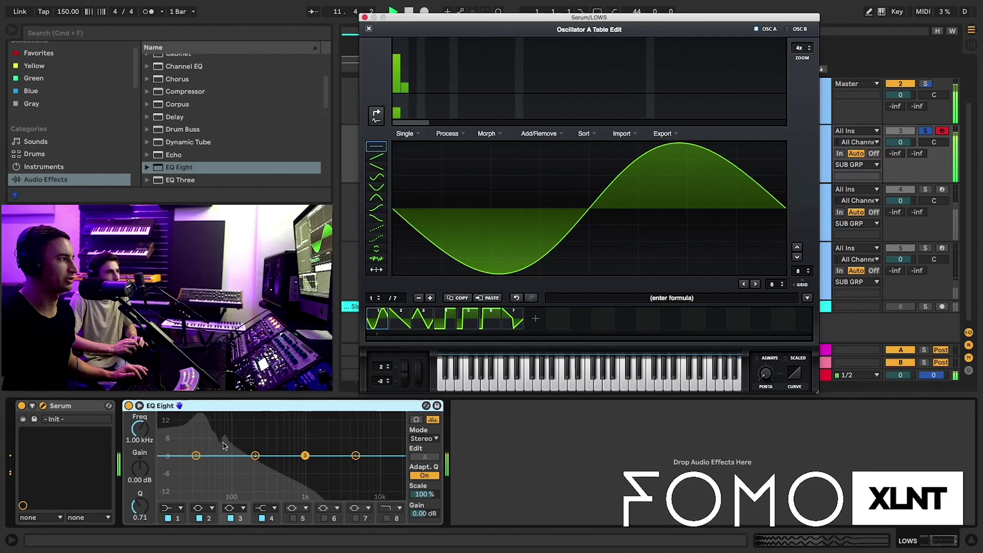
{"action": "left_click_drag", "start_coordinate": [404, 88], "coordinate": [407, 73]}
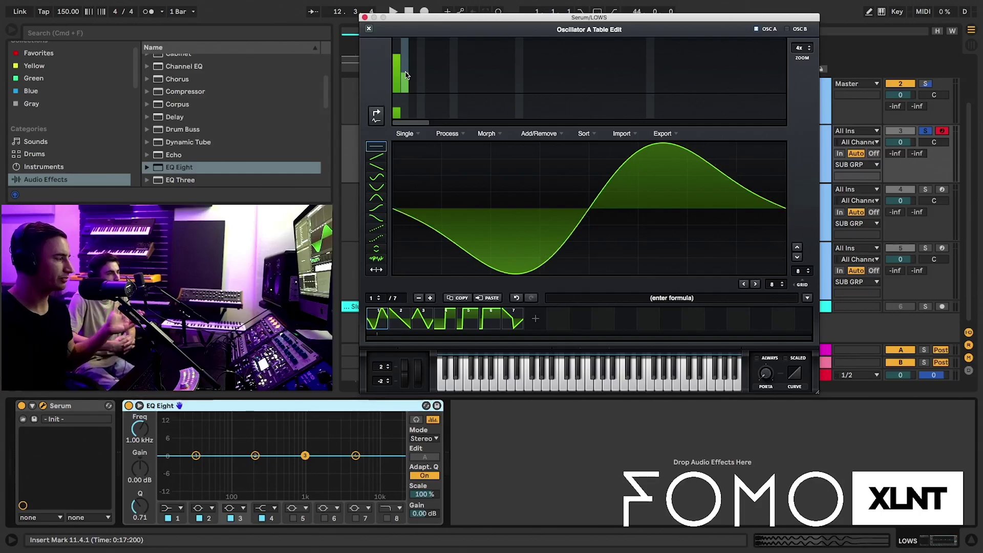
{"action": "key", "text": "space"}
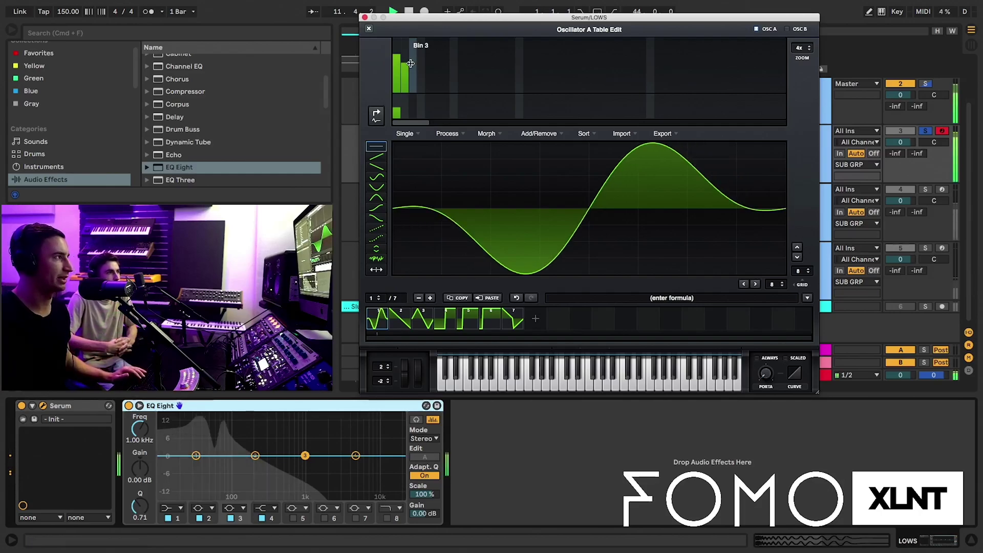
Add a third harmonic in bin 3, lower bin 2 beneath it, and fine-tune bin 3's level while auditioning the waveform.
{"action": "left_click_drag", "start_coordinate": [408, 73], "coordinate": [415, 69]}
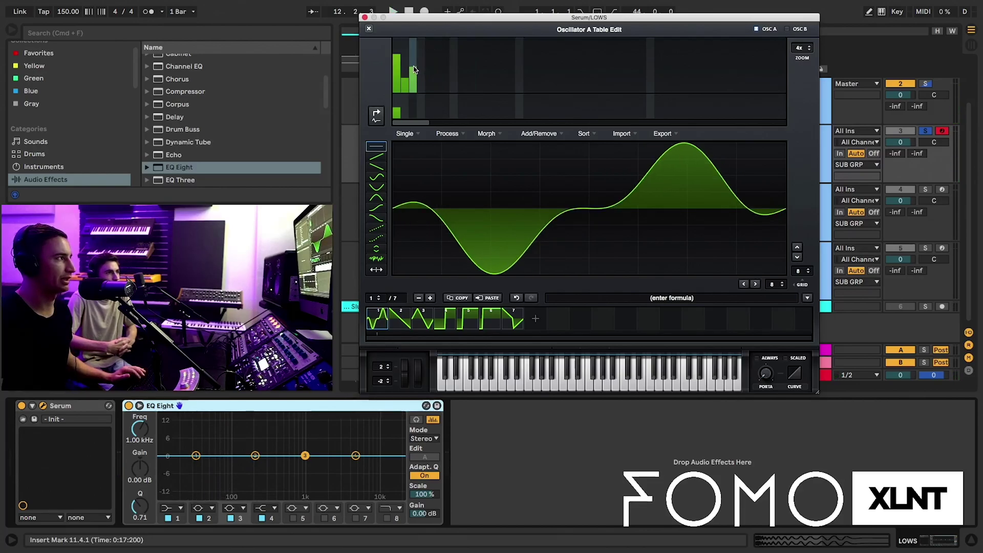
{"action": "left_click_drag", "start_coordinate": [405, 78], "coordinate": [412, 77]}
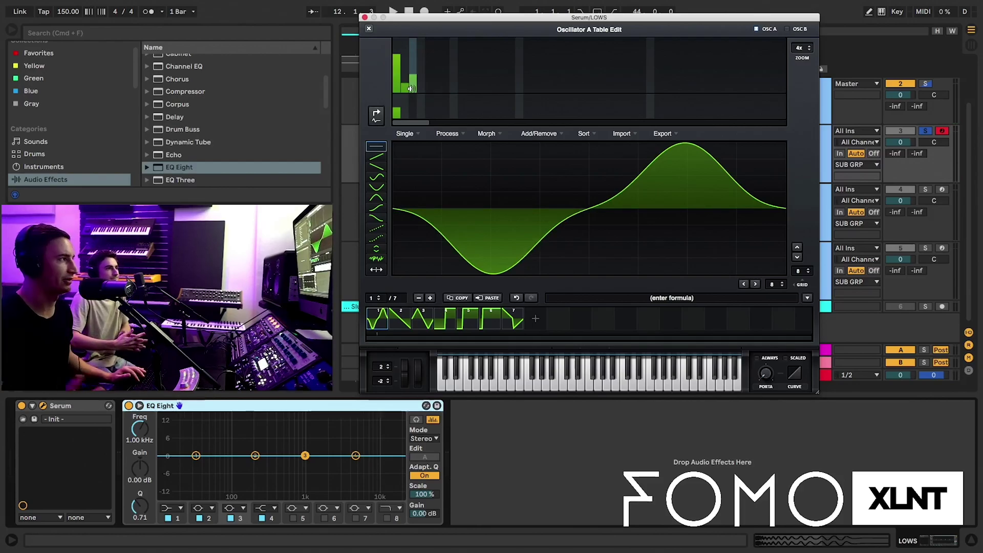
{"action": "key", "text": "space"}
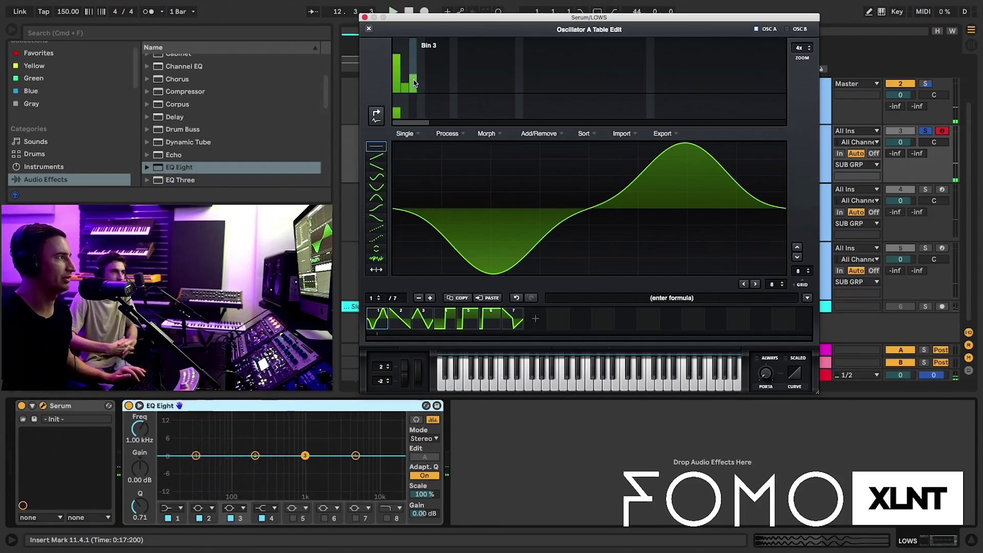
{"action": "left_click_drag", "start_coordinate": [414, 82], "coordinate": [414, 70]}
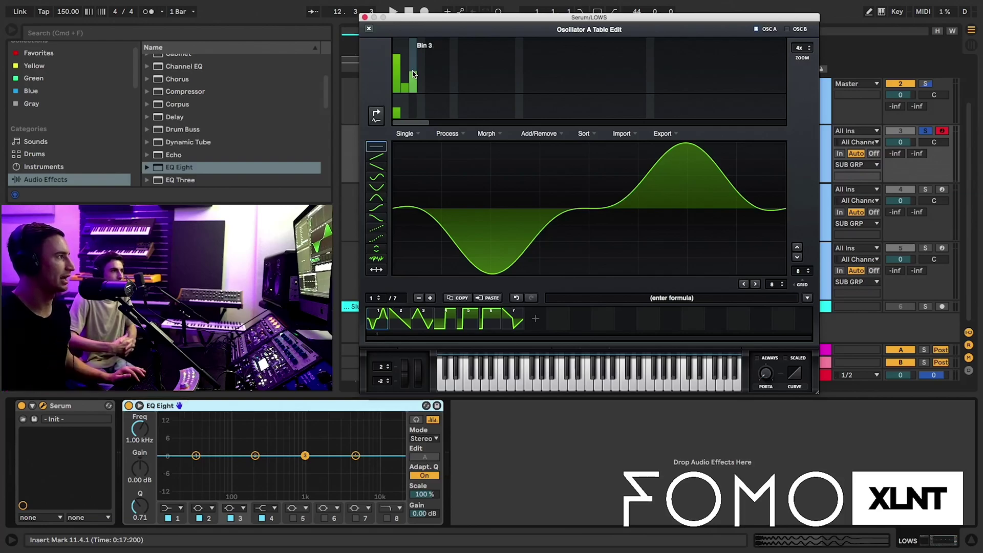
{"action": "left_click", "coordinate": [413, 73]}
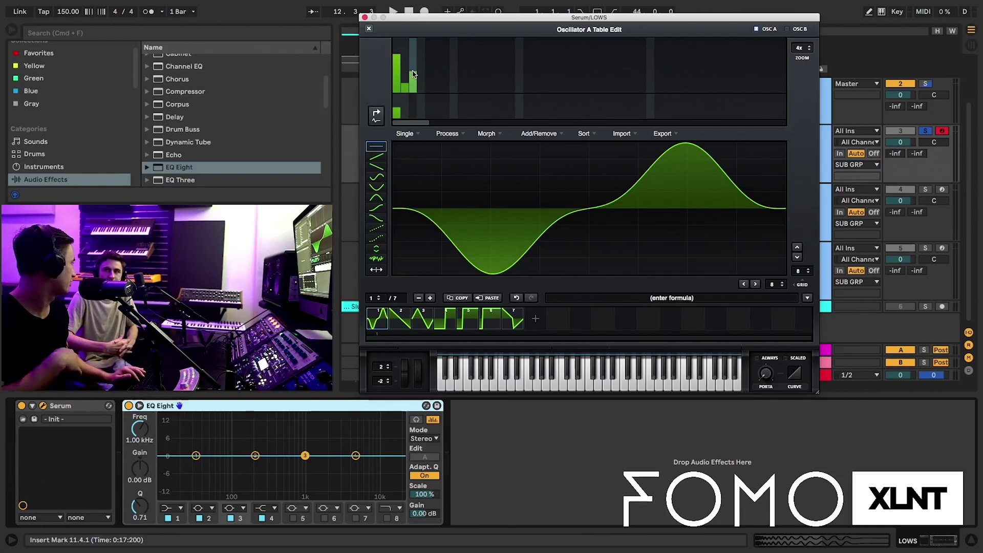
{"action": "left_click", "coordinate": [413, 73]}
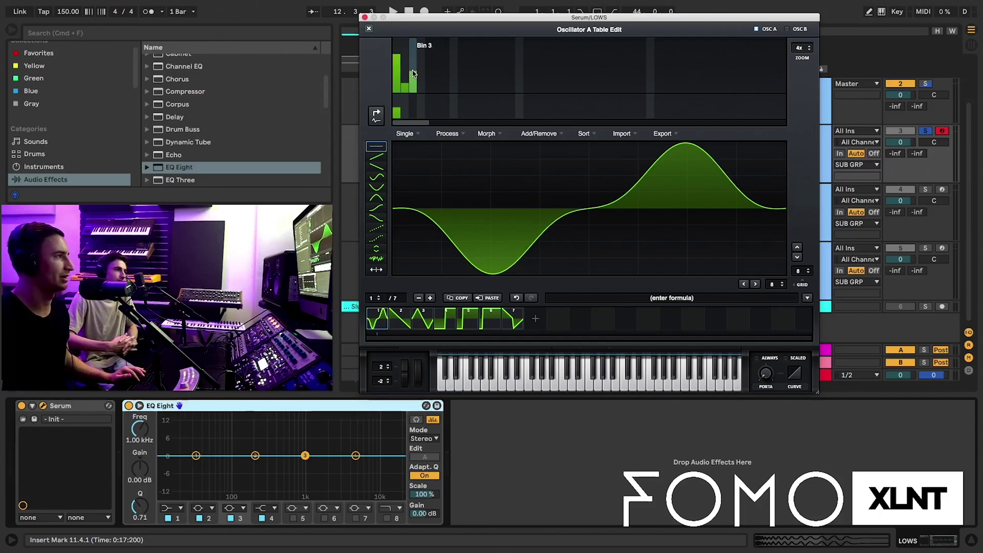
{"action": "key", "text": "space"}
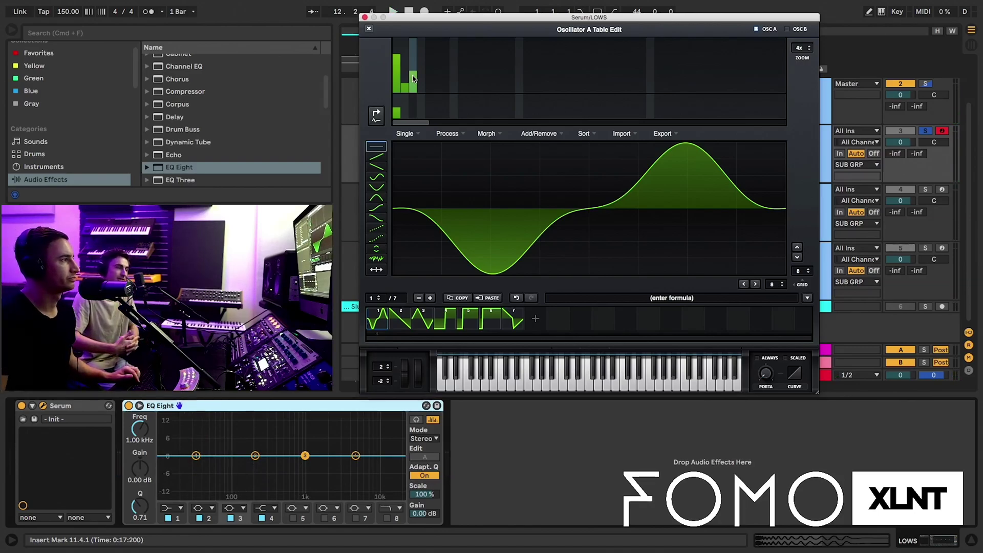
Close the LOWS Serum window and play the KICK and LOWS tracks soloed together.
{"action": "left_click", "coordinate": [365, 17]}
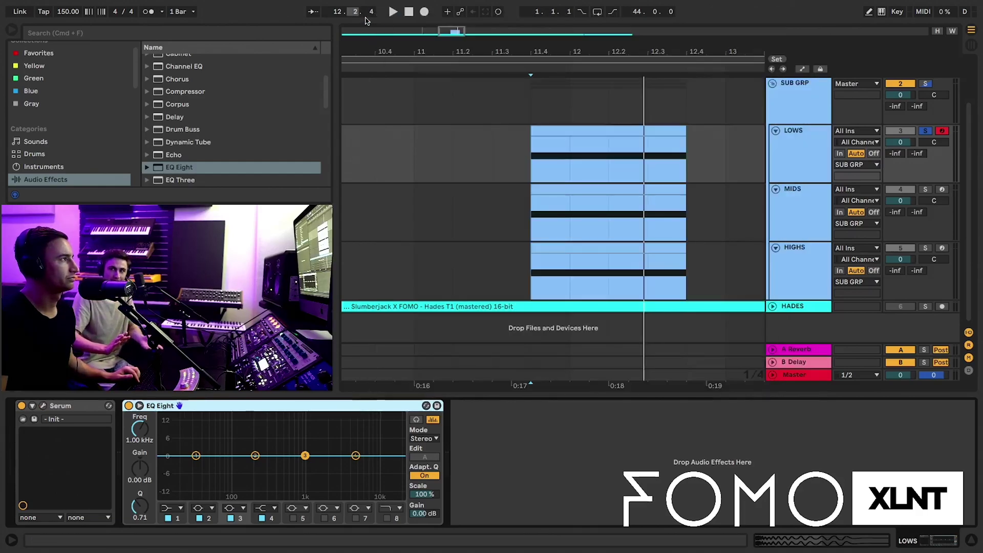
{"action": "left_click_drag", "start_coordinate": [588, 50], "coordinate": [588, 30]}
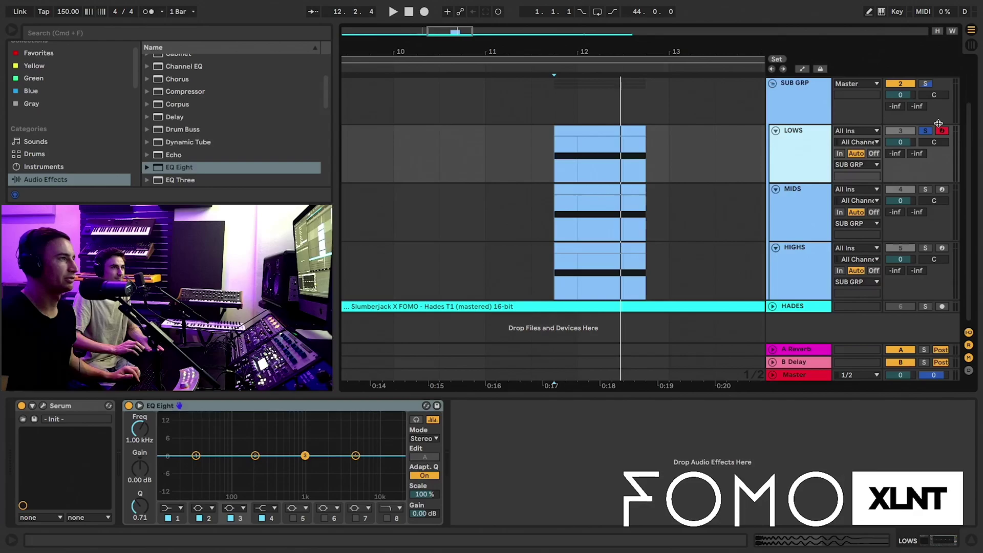
{"action": "left_click", "coordinate": [925, 131]}
{"action": "scroll", "coordinate": [928, 149], "scroll_direction": "up", "scroll_amount": 3}
{"action": "left_click", "coordinate": [926, 187]}
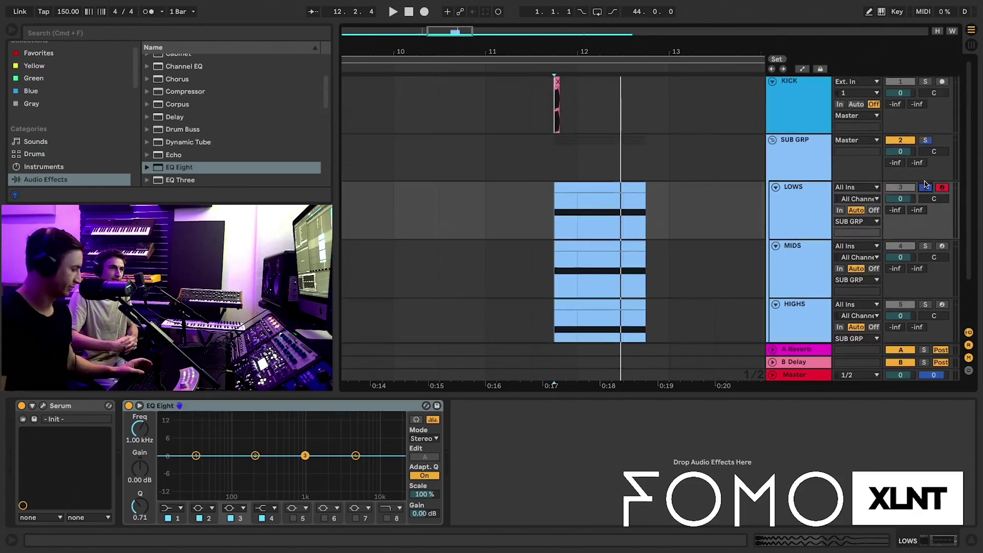
{"action": "left_click", "coordinate": [926, 81]}
{"action": "key", "text": "space"}
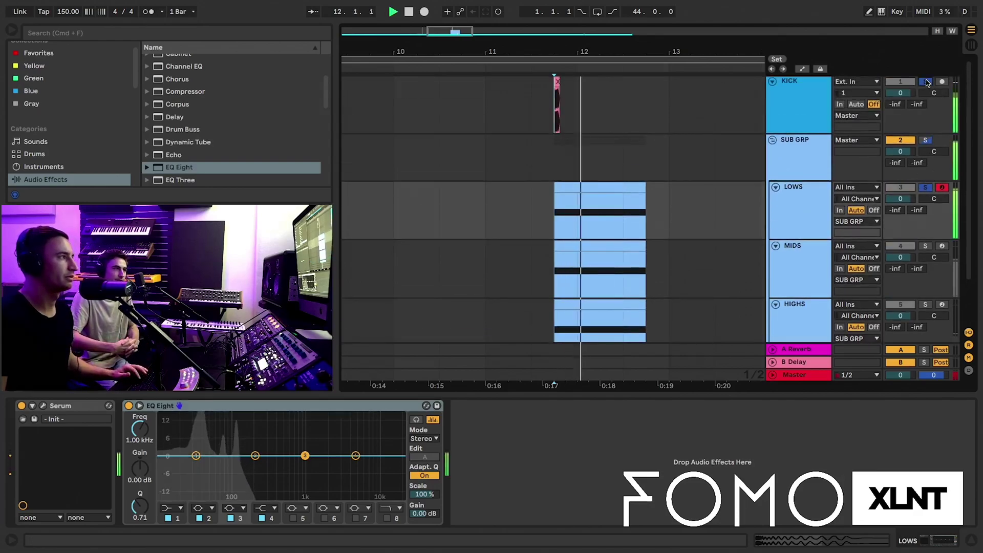
{"action": "key", "text": "space"}
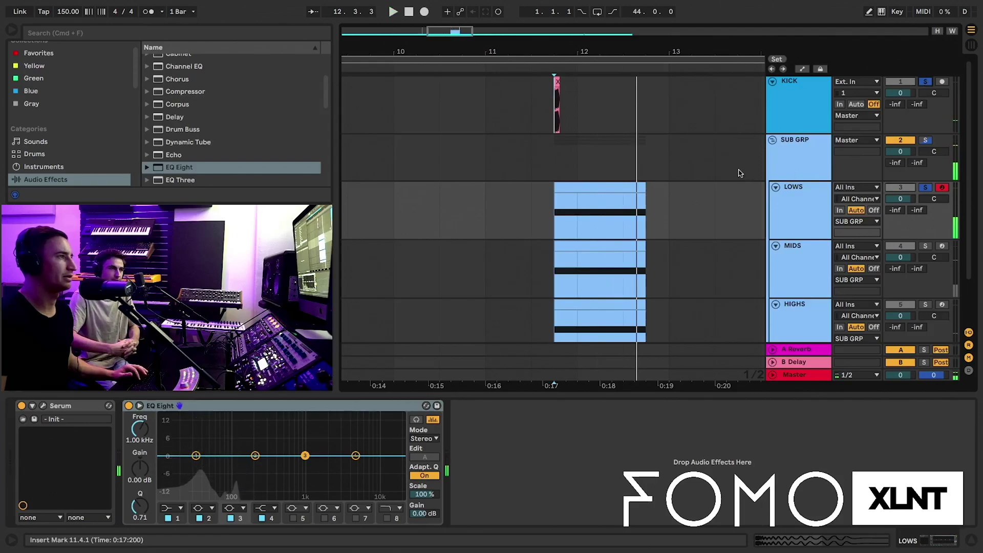
Show the MIDS track's device chain and turn off its Saturator and Erosion effects.
{"action": "scroll", "coordinate": [739, 173], "scroll_direction": "down", "scroll_amount": 2}
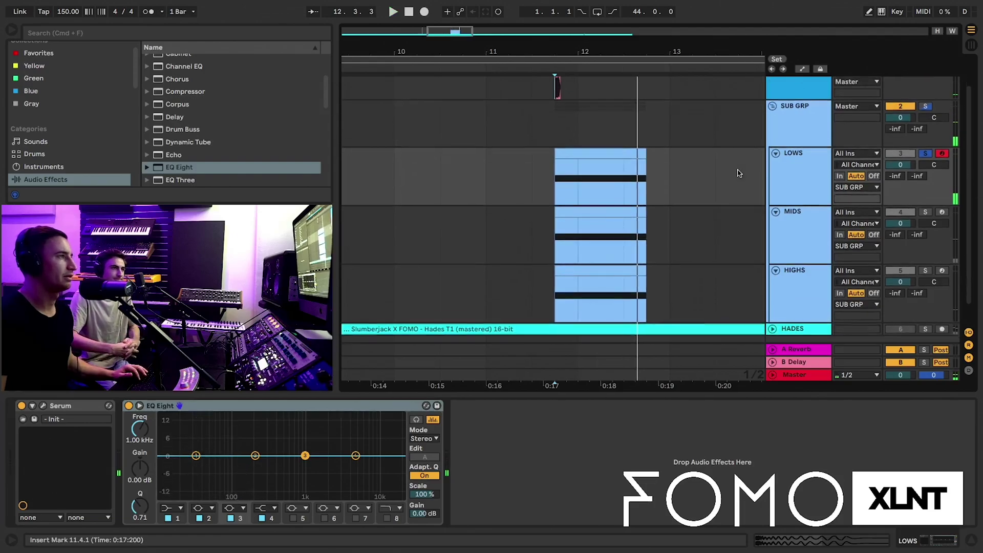
{"action": "left_click", "coordinate": [805, 235]}
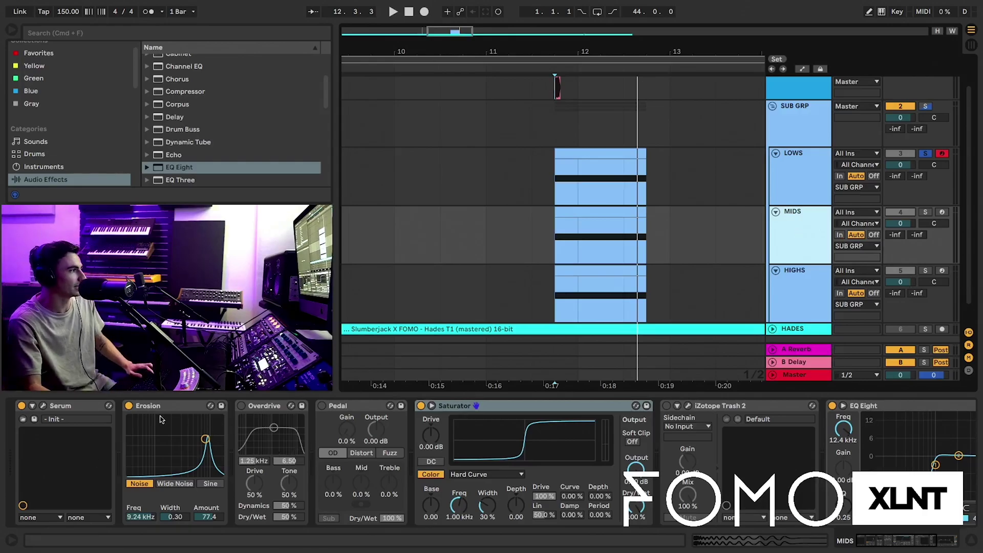
{"action": "scroll", "coordinate": [577, 451], "scroll_direction": "right", "scroll_amount": 5}
{"action": "scroll", "coordinate": [568, 450], "scroll_direction": "left", "scroll_amount": 3}
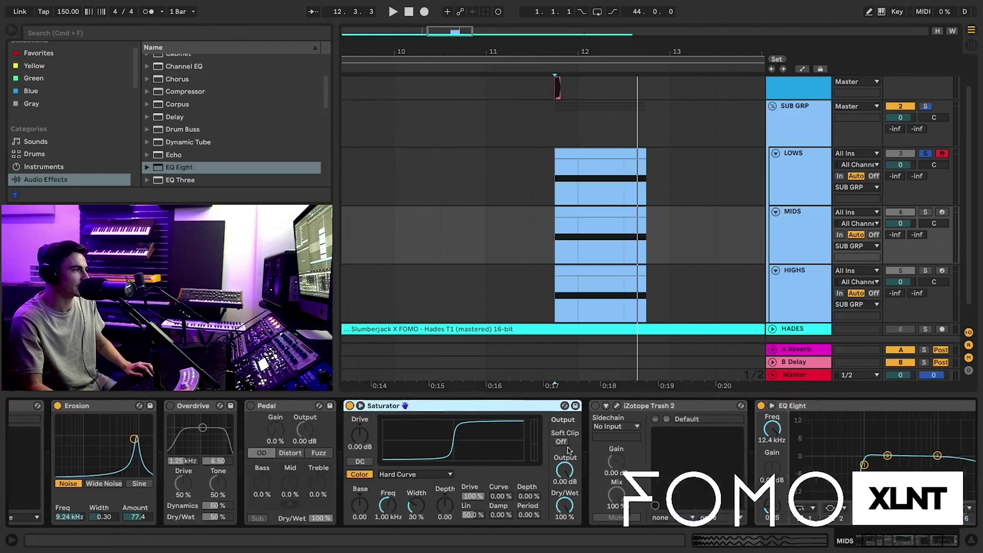
{"action": "scroll", "coordinate": [568, 451], "scroll_direction": "left", "scroll_amount": 2}
{"action": "left_click", "coordinate": [421, 406]}
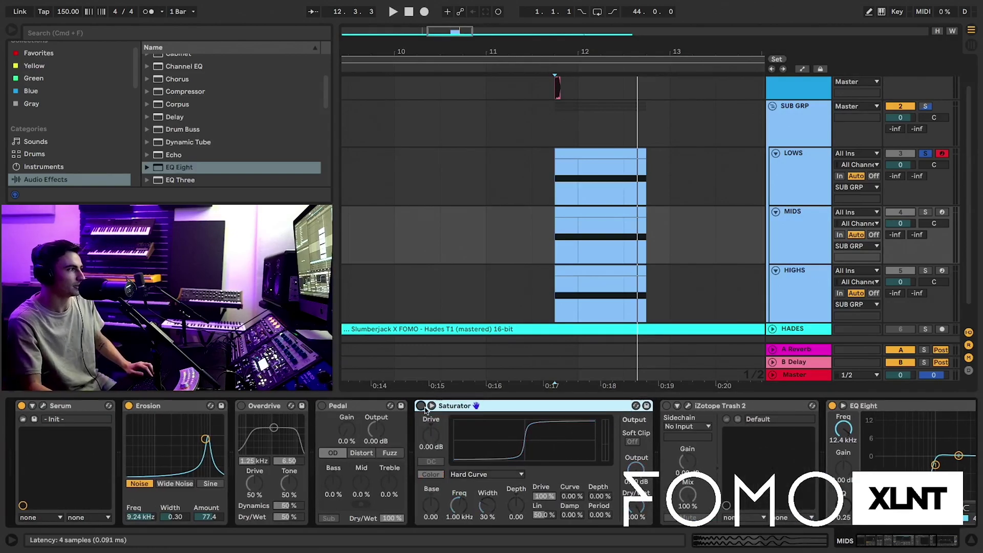
{"action": "left_click", "coordinate": [130, 407]}
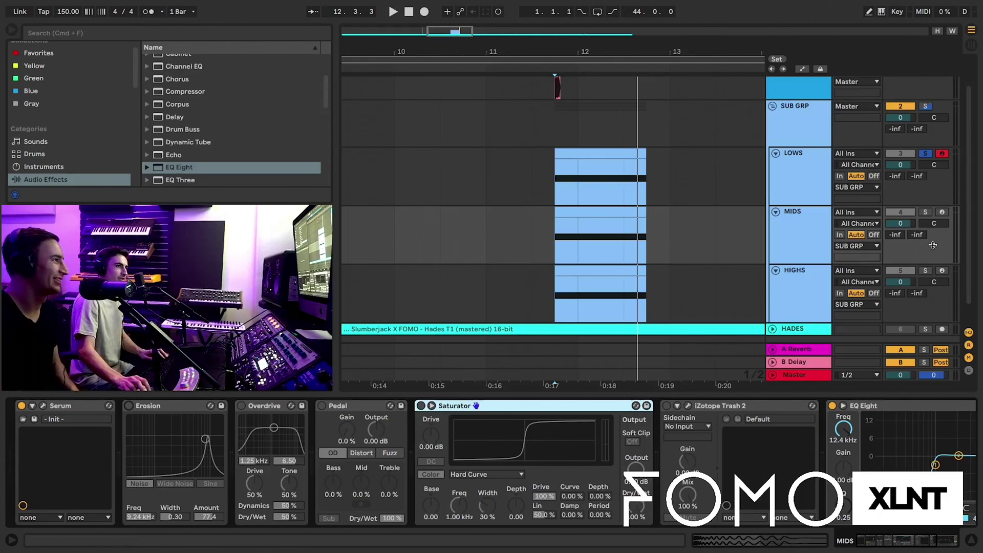
Solo the MIDS track and turn on Erosion, setting it to 1.45 kHz with an amount of 55.0 during playback.
{"action": "left_click", "coordinate": [925, 212]}
{"action": "double_click", "coordinate": [803, 217]}
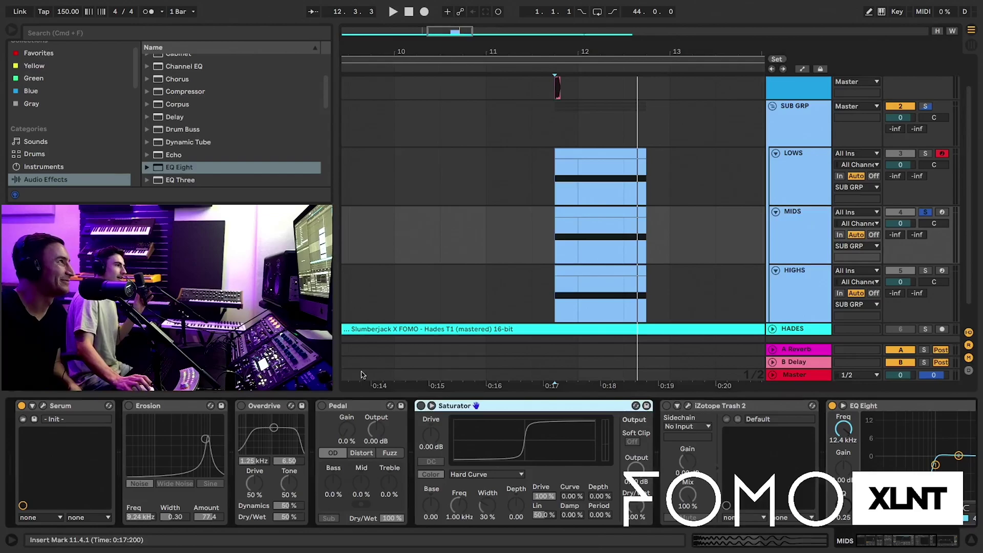
{"action": "left_click", "coordinate": [129, 407]}
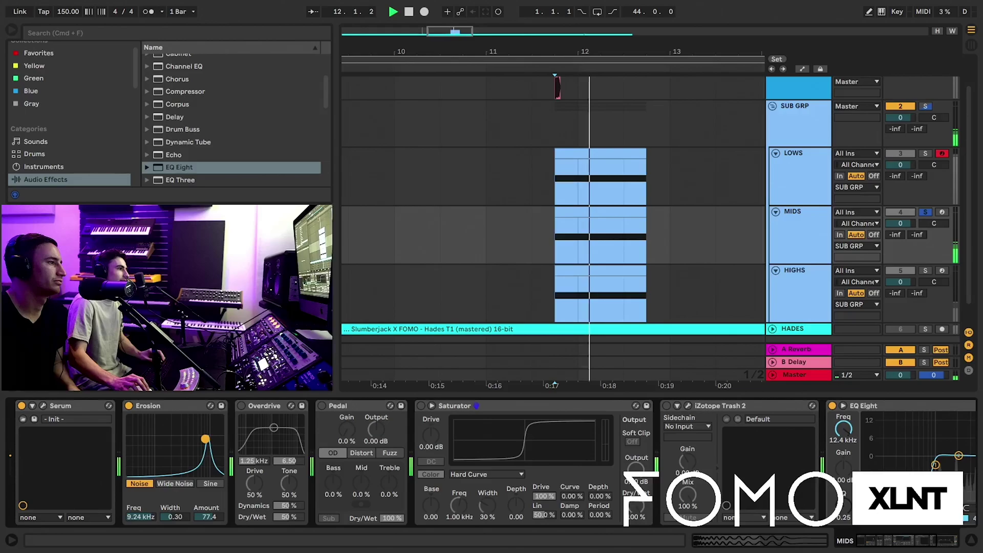
{"action": "left_click_drag", "start_coordinate": [205, 440], "coordinate": [164, 443]}
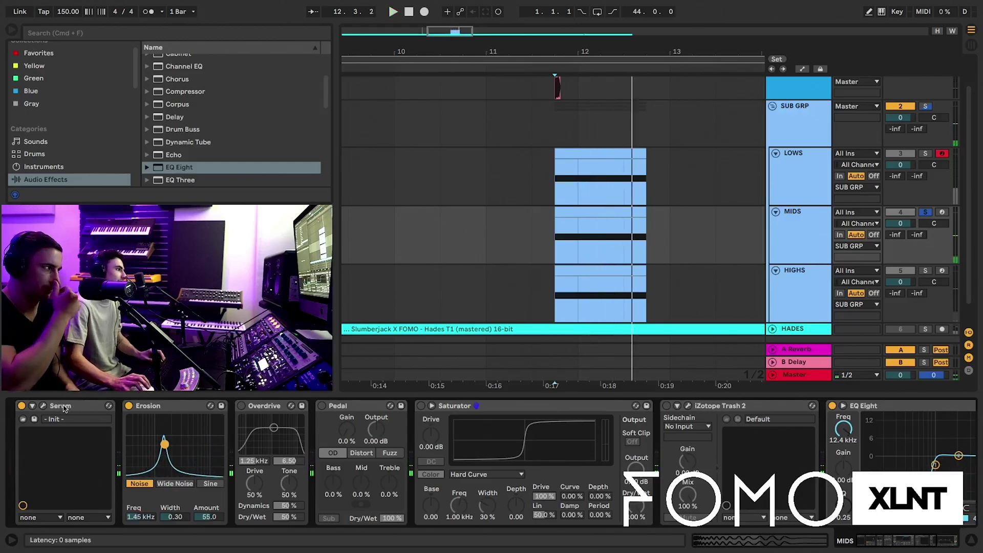
Open the MIDS track's Serum patch and examine the Tube distortion on its effects page.
{"action": "left_click", "coordinate": [44, 407]}
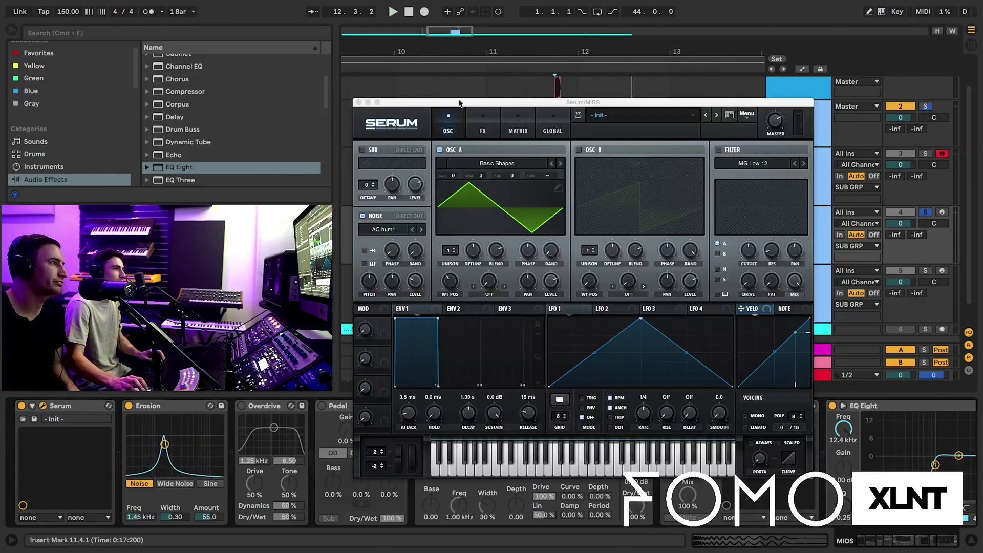
{"action": "left_click_drag", "start_coordinate": [458, 106], "coordinate": [417, 54]}
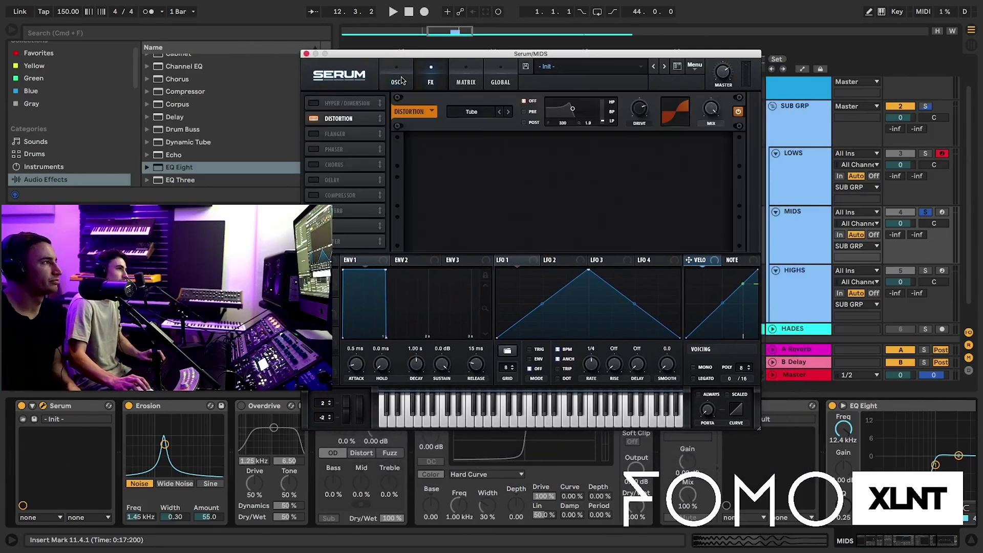
{"action": "left_click", "coordinate": [418, 82]}
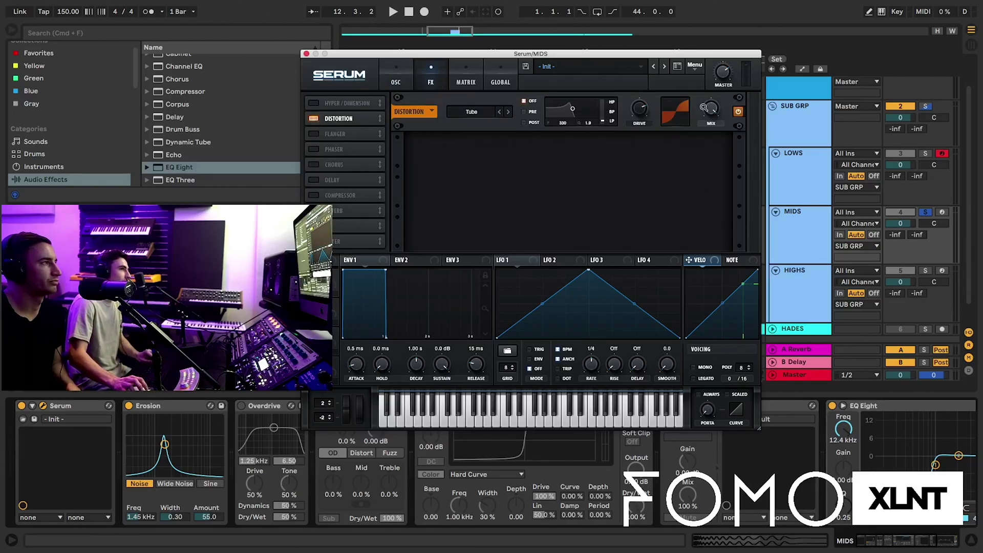
Bypass Erosion, move EQ Eight's first band to a lower frequency, and audition Serum's distortion drive on the MIDS track.
{"action": "left_click", "coordinate": [129, 406]}
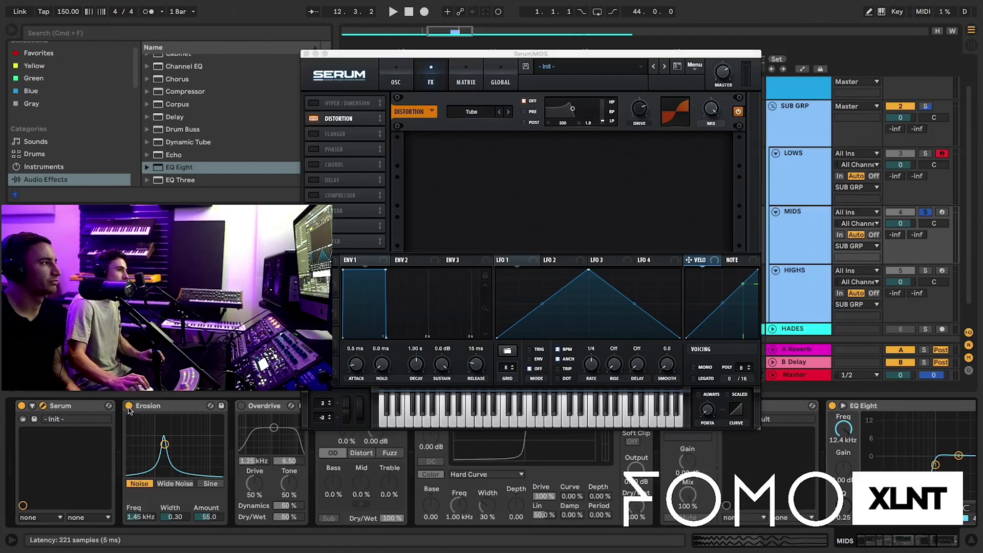
{"action": "left_click_drag", "start_coordinate": [936, 465], "coordinate": [876, 466]}
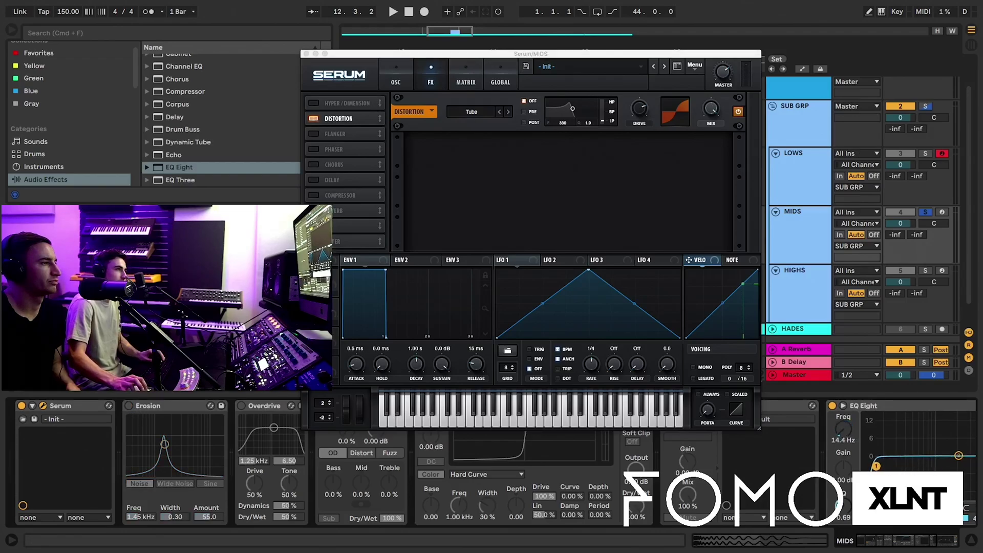
{"action": "key", "text": "space"}
{"action": "left_click", "coordinate": [641, 114]}
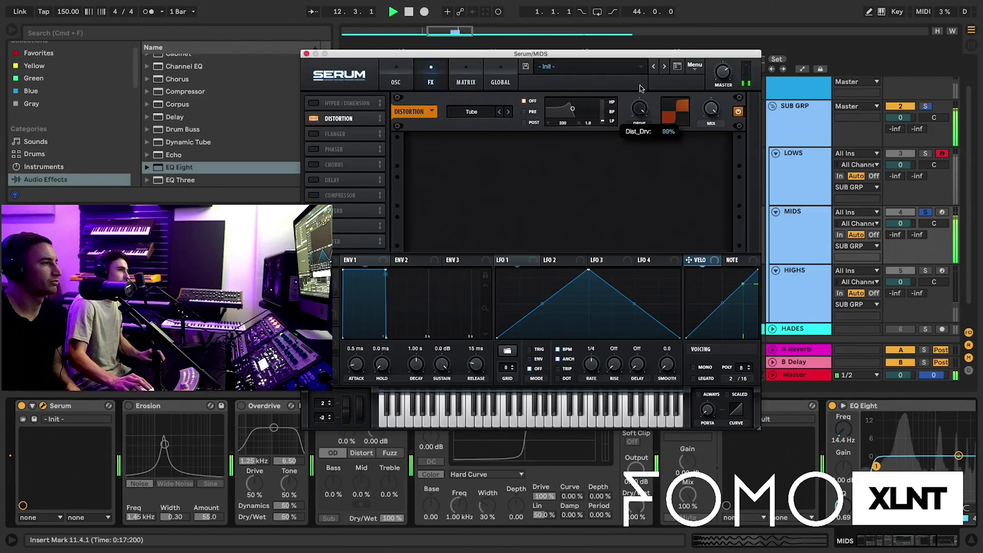
{"action": "left_click", "coordinate": [306, 53]}
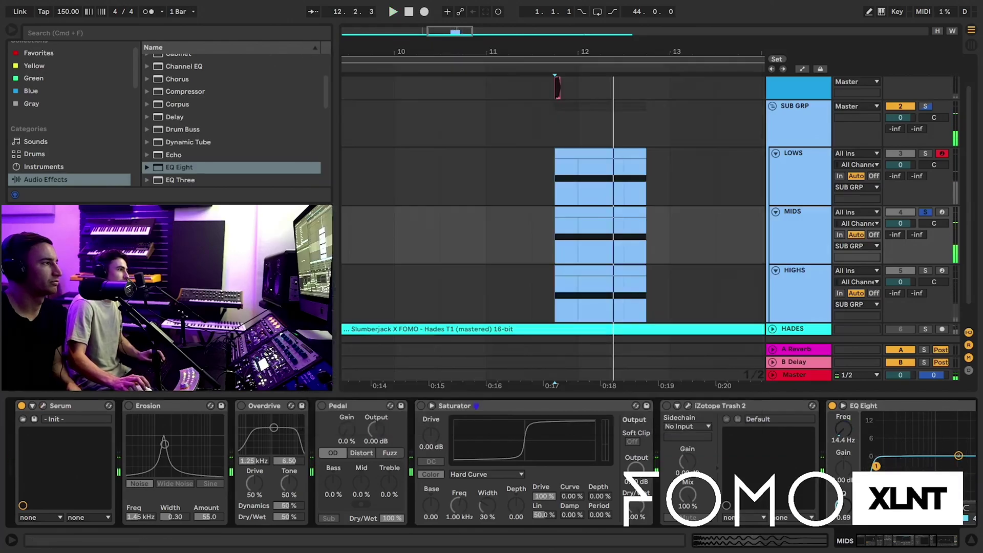
Turn Erosion back on, recheck the Serum patch, and set Erosion to 921 Hz with an amount of 107.
{"action": "left_click", "coordinate": [128, 405]}
{"action": "left_click", "coordinate": [43, 406]}
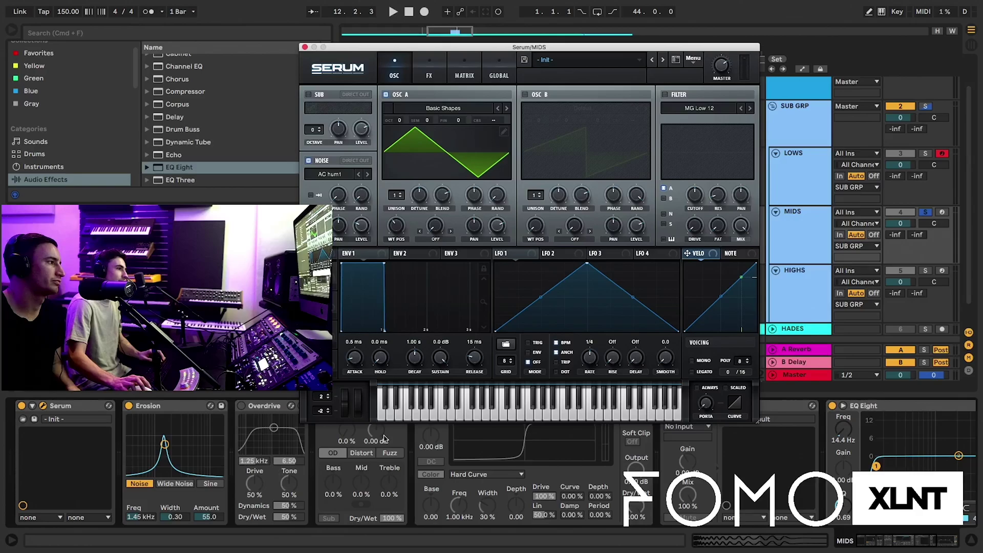
{"action": "left_click", "coordinate": [304, 47]}
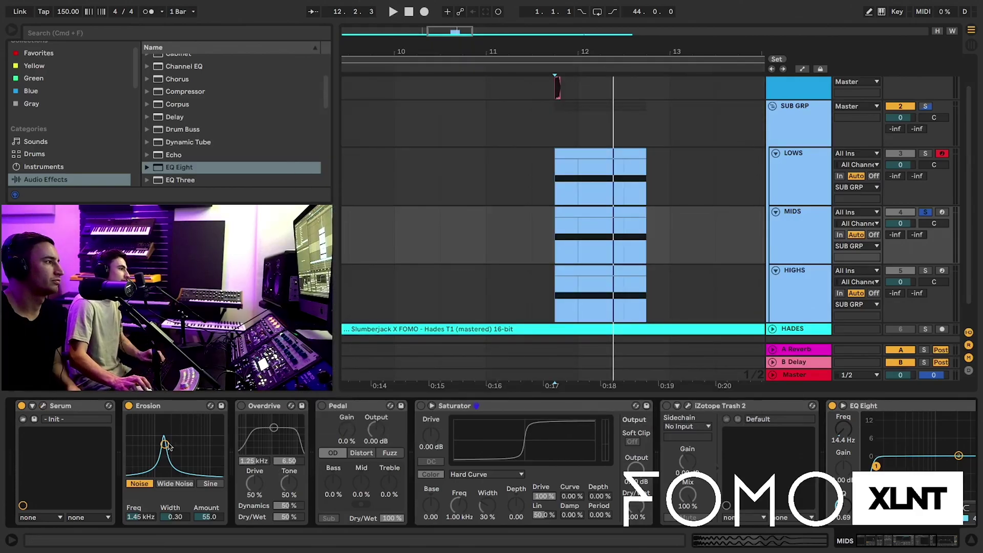
{"action": "mouse_move", "coordinate": [164, 445]}
{"action": "left_mouse_down"}
{"action": "mouse_move", "coordinate": [200, 423]}
{"action": "mouse_move", "coordinate": [163, 435]}
{"action": "mouse_move", "coordinate": [175, 439]}
{"action": "mouse_move", "coordinate": [154, 432]}
{"action": "left_mouse_up"}
{"action": "key", "text": "space"}
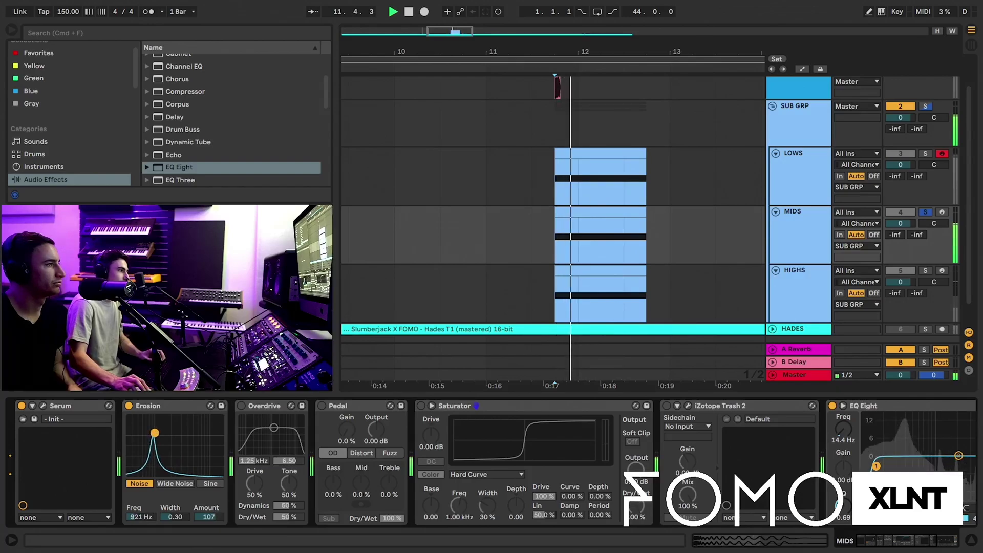
Turn on Overdrive on the MIDS track and set its Drive to 39% and Tone to 49% while auditioning.
{"action": "left_click", "coordinate": [241, 405]}
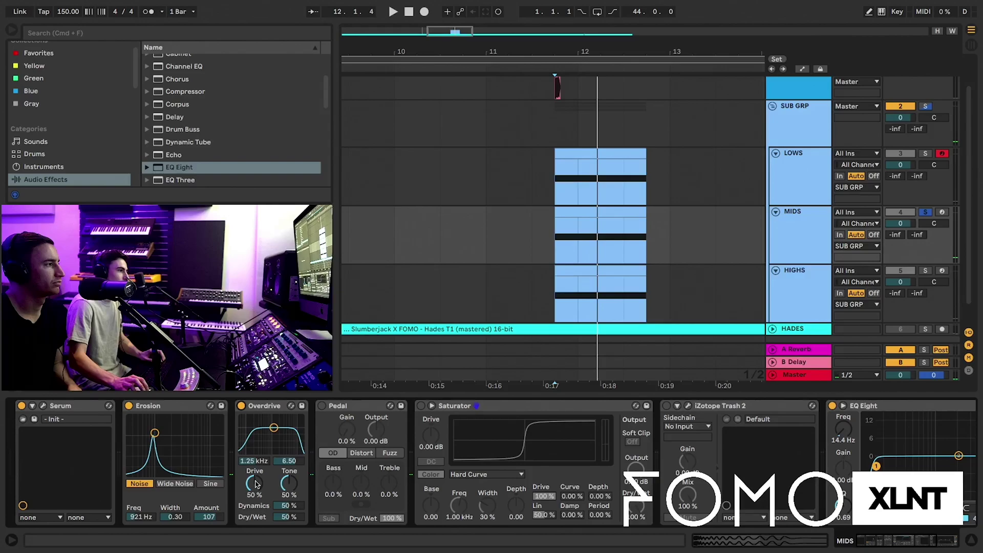
{"action": "left_click_drag", "start_coordinate": [256, 484], "coordinate": [255, 495]}
{"action": "key", "text": "space"}
{"action": "key", "text": "space"}
{"action": "key", "text": "space"}
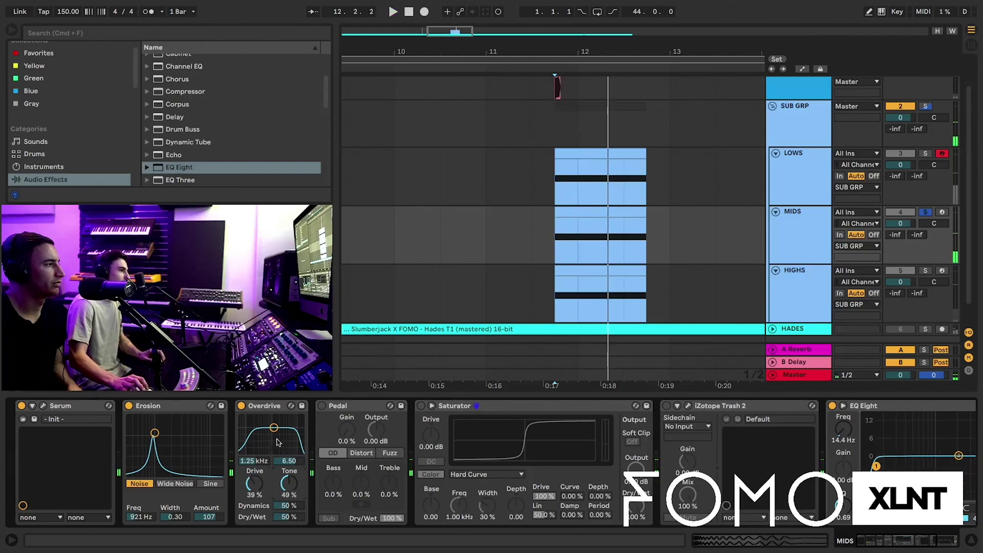
Narrow Overdrive's filter band to a width of 2.98 and center it at 734 Hz while auditioning the MIDS track.
{"action": "key", "text": "space"}
{"action": "mouse_move", "coordinate": [266, 433]}
{"action": "left_mouse_down"}
{"action": "mouse_move", "coordinate": [256, 441]}
{"action": "mouse_move", "coordinate": [266, 441]}
{"action": "left_mouse_up"}
{"action": "key", "text": "space"}
{"action": "key", "text": "space"}
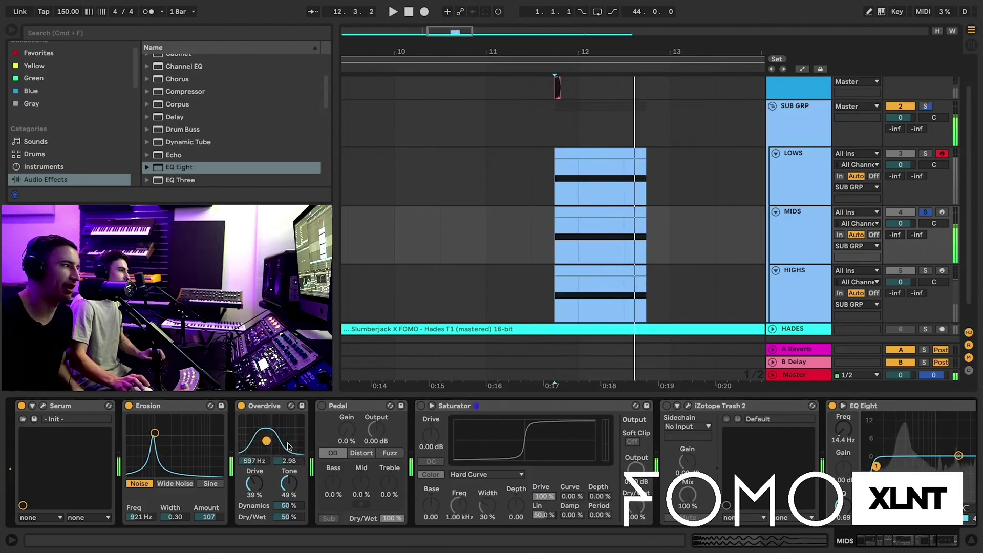
{"action": "key", "text": "space"}
{"action": "key", "text": "space"}
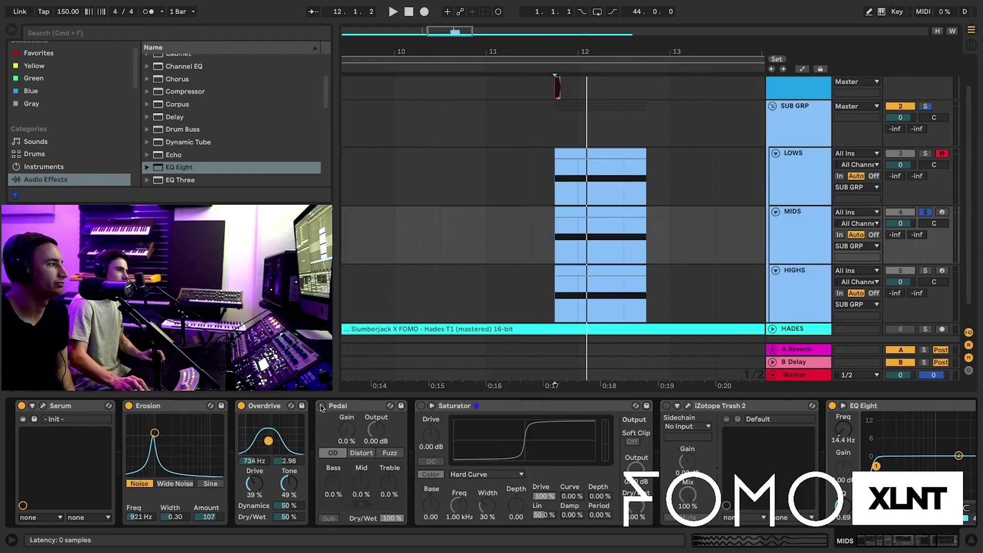
Bypass Overdrive, turn on Pedal, and set its Mid to 100% and Gain to 42% while auditioning.
{"action": "left_click", "coordinate": [353, 406]}
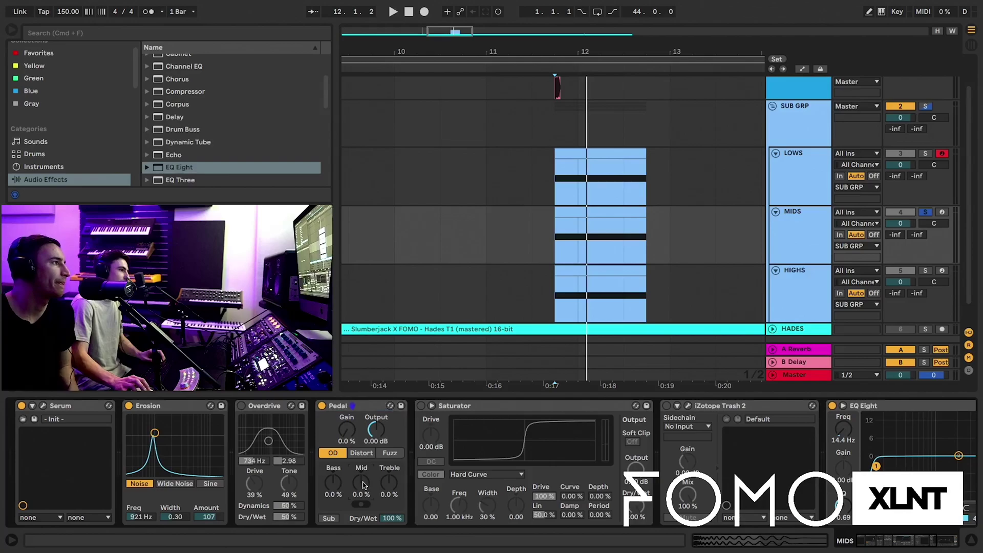
{"action": "key", "text": "space"}
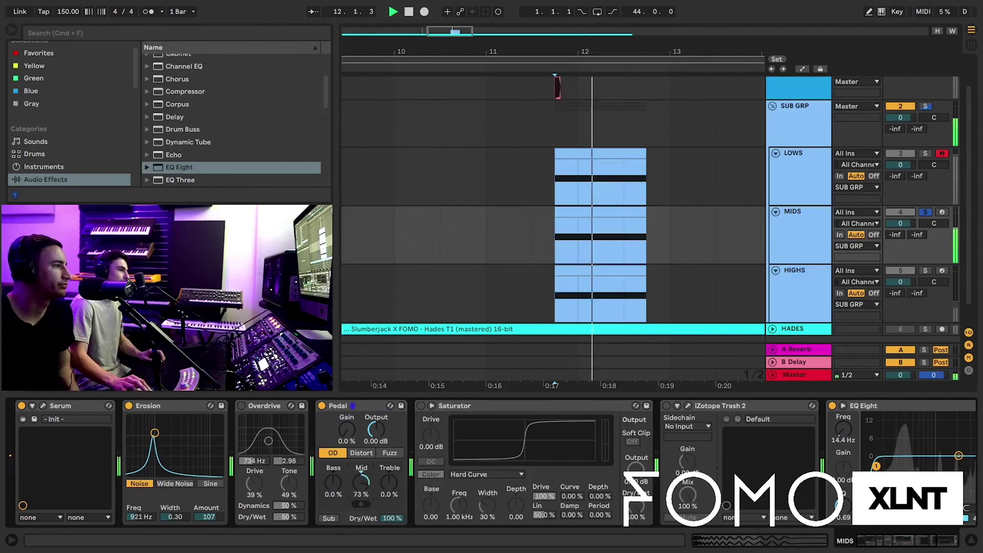
{"action": "left_click_drag", "start_coordinate": [361, 483], "coordinate": [347, 419]}
{"action": "key", "text": "space"}
{"action": "key", "text": "space"}
{"action": "key", "text": "space"}
Audition Pedal's Distort and Fuzz modes, then try OD mode with Bass at 65%, Mid at 73% and Treble at 76%.
{"action": "left_click", "coordinate": [360, 454]}
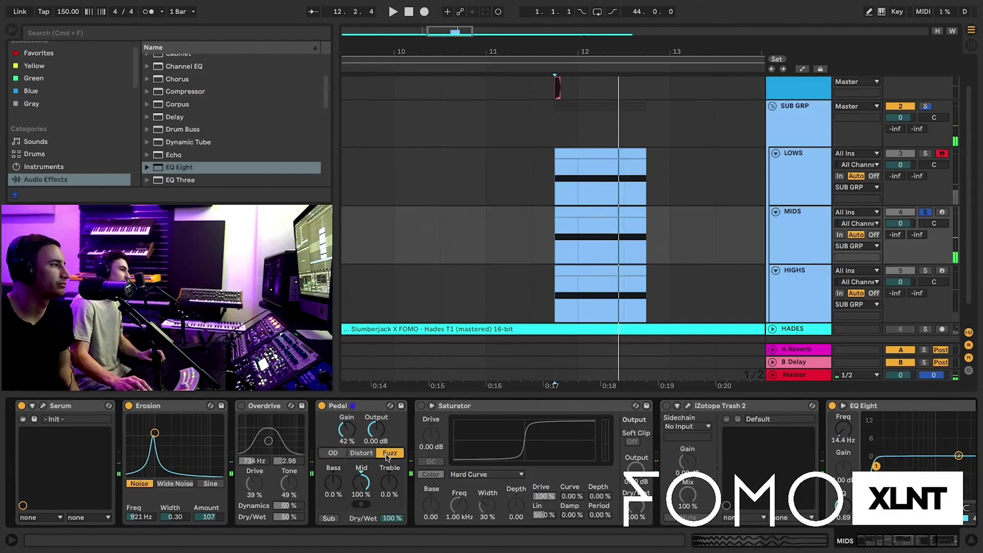
{"action": "key", "text": "space"}
{"action": "left_click_drag", "start_coordinate": [361, 482], "coordinate": [389, 443]}
{"action": "key", "text": "space"}
{"action": "key", "text": "space"}
{"action": "key", "text": "space"}
{"action": "key", "text": "space"}
{"action": "key", "text": "space"}
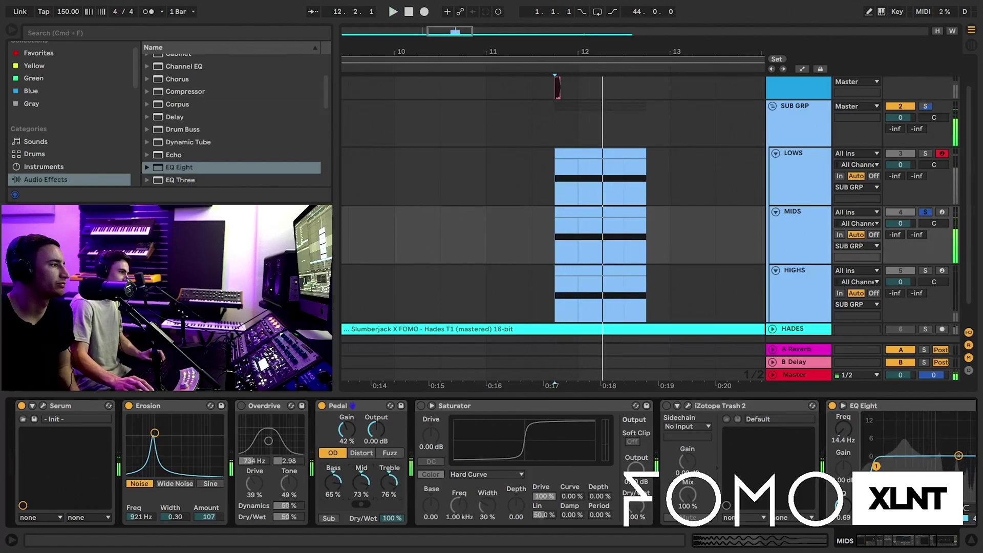
Reset Pedal's Bass to 0% and set Mid to 27%, Treble to 54% and Dry/Wet to 61%.
{"action": "double_click", "coordinate": [361, 483]}
{"action": "double_click", "coordinate": [333, 482]}
{"action": "key", "text": "space"}
{"action": "key", "text": "space"}
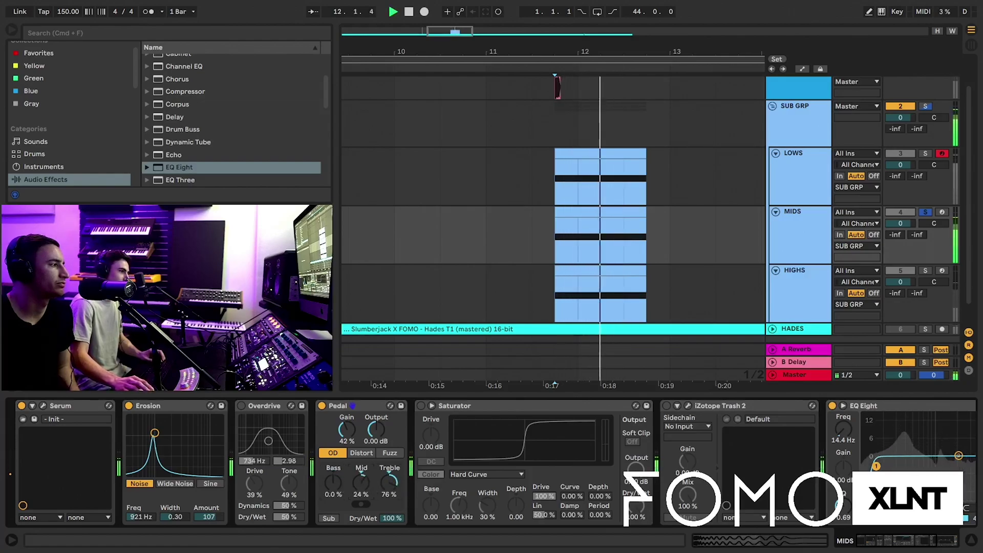
{"action": "key", "text": "space"}
{"action": "left_click_drag", "start_coordinate": [361, 483], "coordinate": [390, 538]}
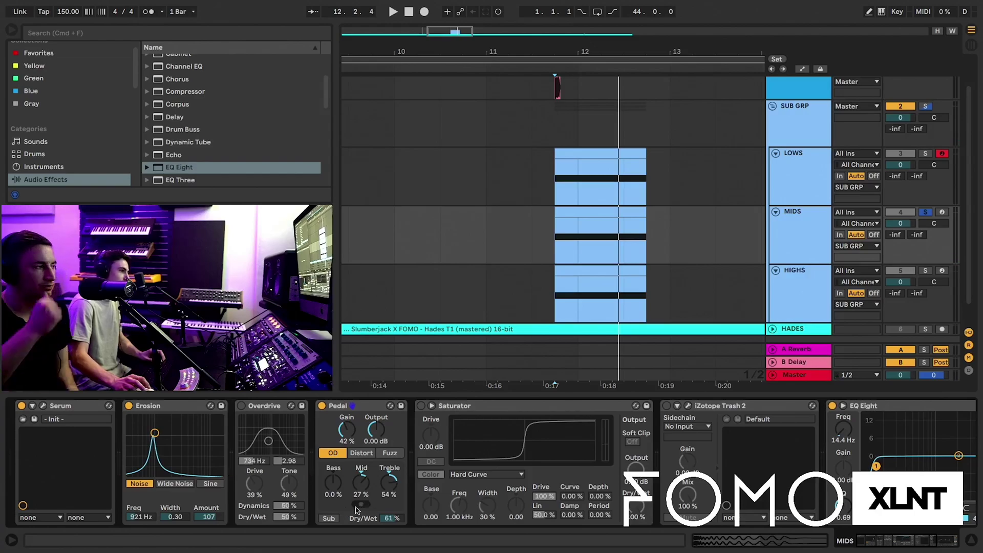
Set Pedal's Mid to 37%, reset Treble to 0% and raise Gain to 66% during playback.
{"action": "key", "text": "space"}
{"action": "left_click_drag", "start_coordinate": [362, 491], "coordinate": [363, 486]}
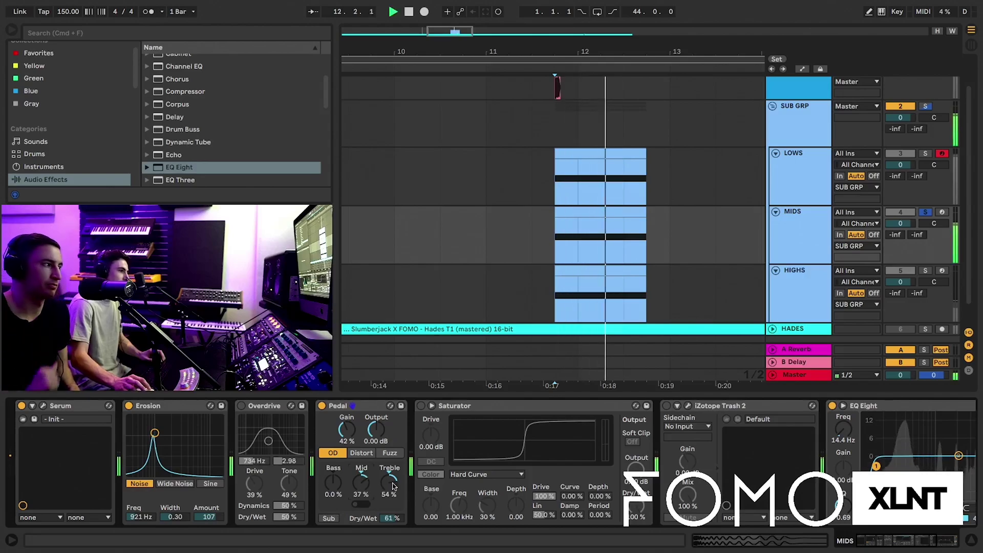
{"action": "double_click", "coordinate": [389, 482]}
{"action": "key", "text": "space"}
{"action": "key", "text": "space"}
{"action": "left_click_drag", "start_coordinate": [347, 430], "coordinate": [348, 418]}
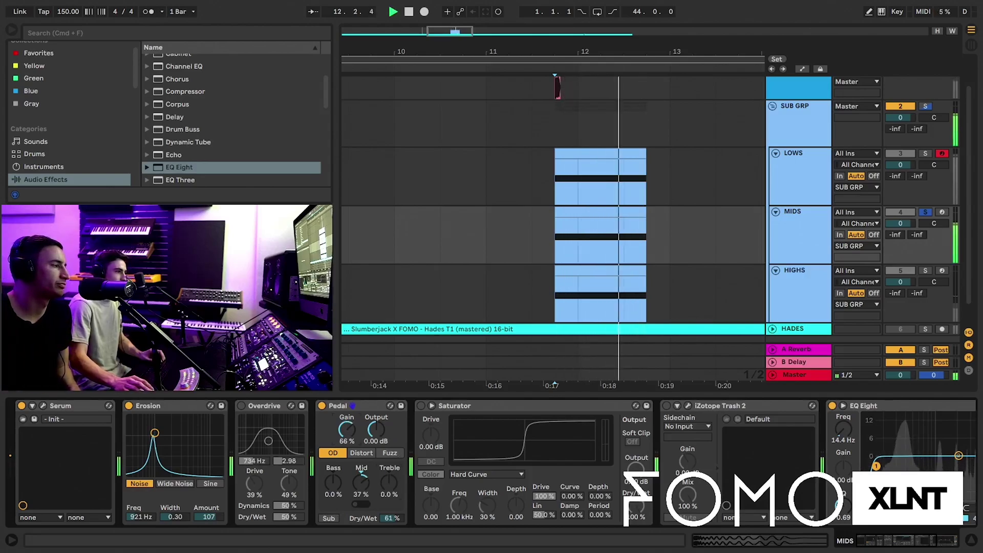
Return Pedal's Dry/Wet to 100%, set Mid to 41% and audition the Distort mode.
{"action": "key", "text": "space"}
{"action": "key", "text": "space"}
{"action": "left_click_drag", "start_coordinate": [393, 519], "coordinate": [362, 481]}
{"action": "key", "text": "space"}
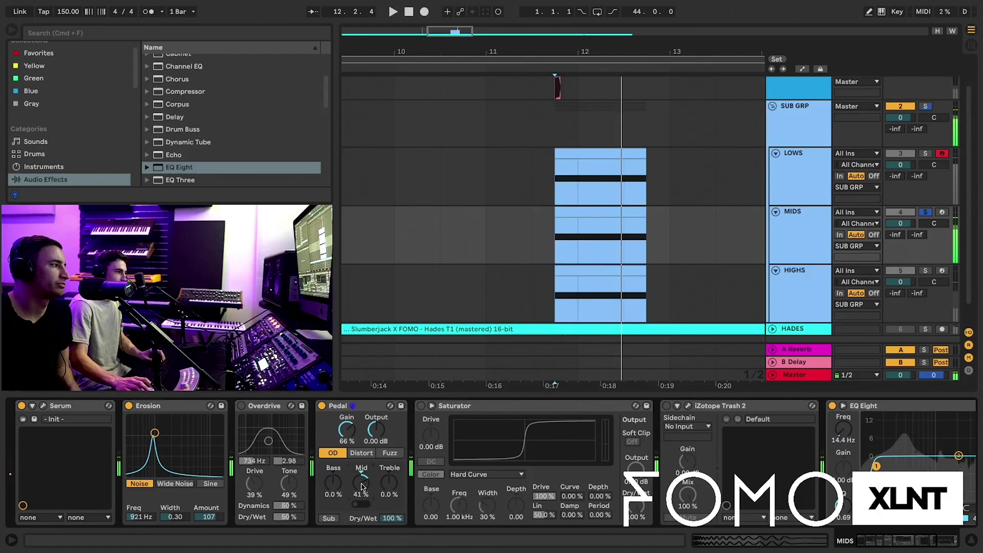
{"action": "key", "text": "space"}
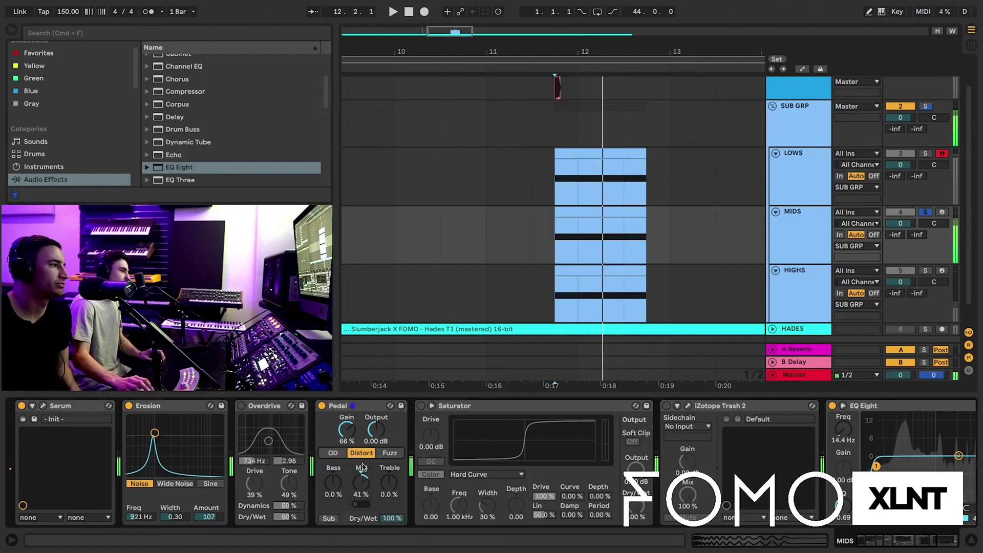
Switch Pedal to Fuzz mode and lower Mid to 27% while auditioning.
{"action": "left_click", "coordinate": [390, 453]}
{"action": "key", "text": "space"}
{"action": "left_click_drag", "start_coordinate": [362, 484], "coordinate": [362, 492]}
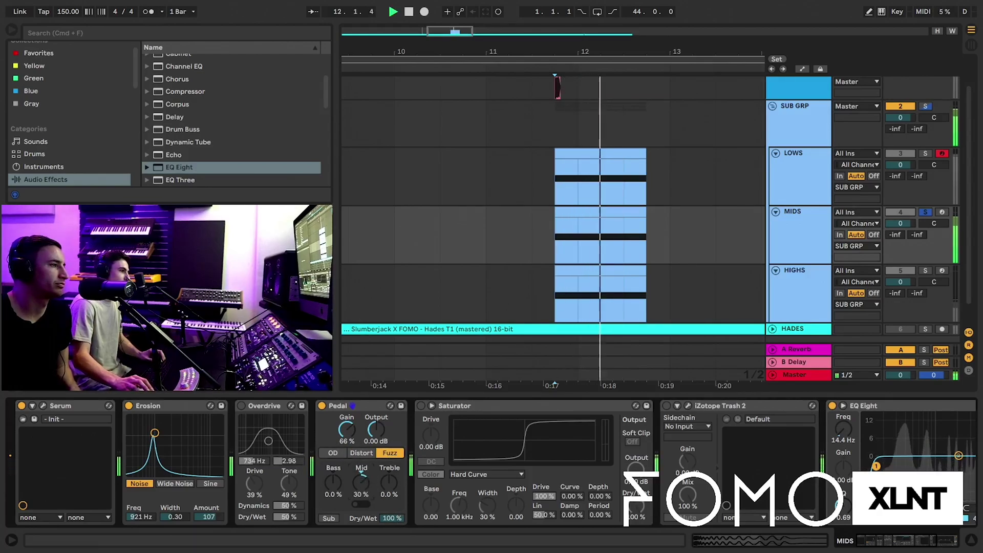
{"action": "key", "text": "space"}
{"action": "key", "text": "space"}
{"action": "key", "text": "space"}
{"action": "key", "text": "space"}
{"action": "key", "text": "space"}
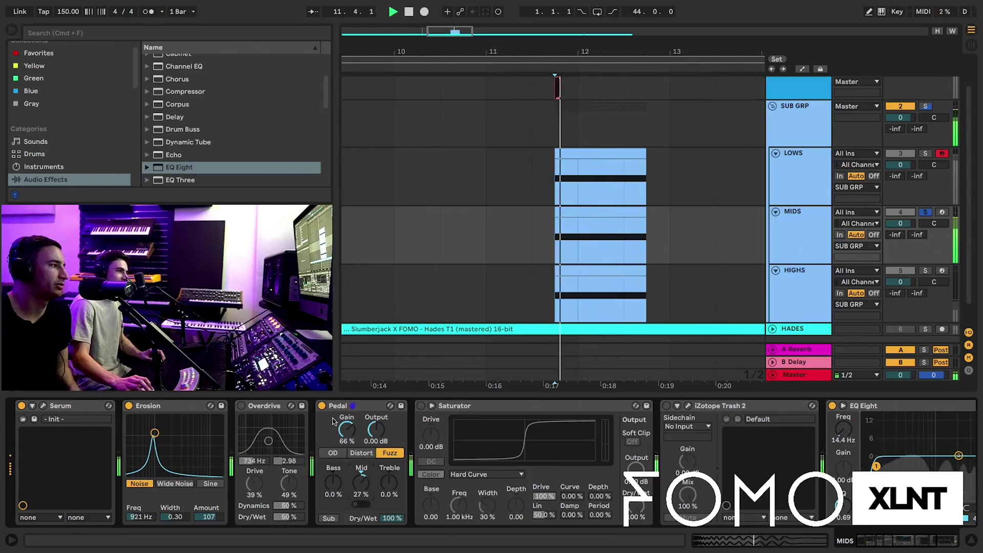
Bypass Pedal and turn on Saturator on the MIDS track, then audition it.
{"action": "left_click", "coordinate": [322, 406]}
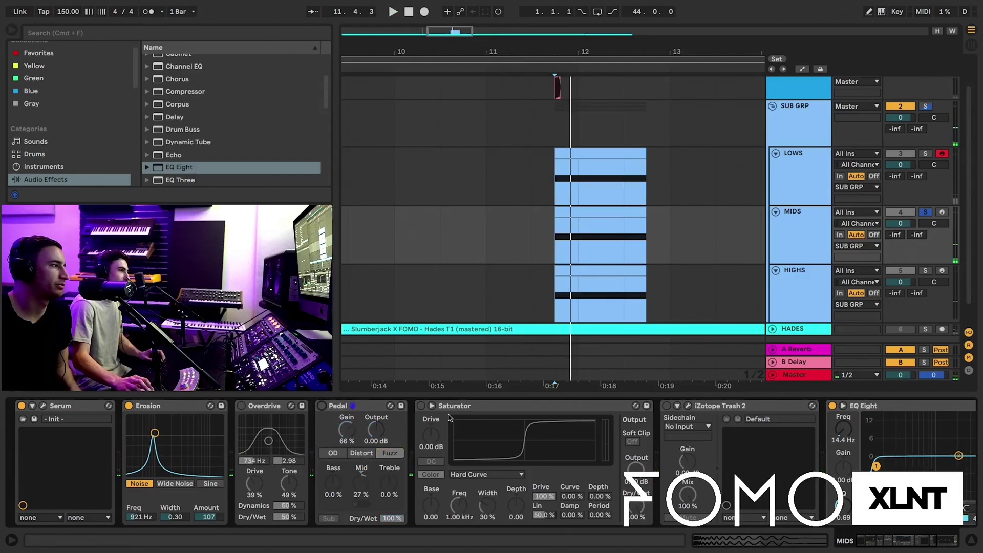
{"action": "left_click", "coordinate": [422, 407]}
{"action": "scroll", "coordinate": [501, 488], "scroll_direction": "right", "scroll_amount": 5}
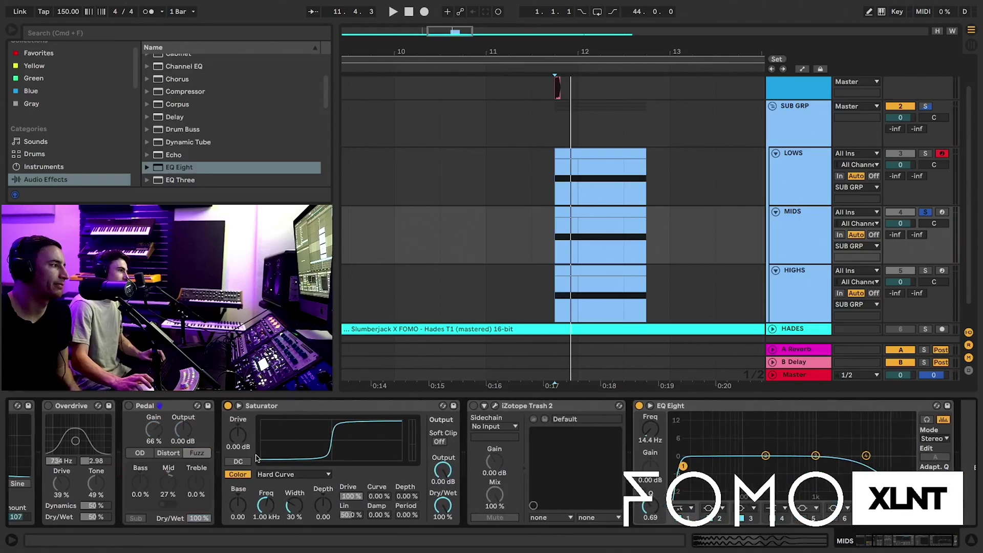
{"action": "key", "text": "space"}
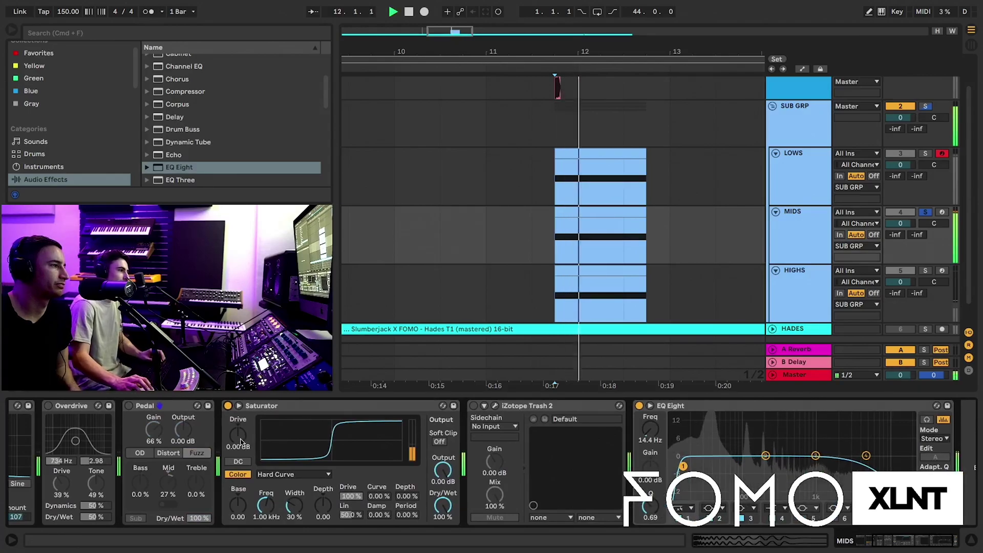
{"action": "key", "text": "space"}
{"action": "key", "text": "space"}
Raise Saturator's Drive to 16.3 dB while repeatedly auditioning the MIDS track.
{"action": "mouse_move", "coordinate": [240, 442]}
{"action": "left_mouse_down"}
{"action": "mouse_move", "coordinate": [240, 399]}
{"action": "mouse_move", "coordinate": [247, 452]}
{"action": "left_mouse_up"}
{"action": "key", "text": "space"}
{"action": "key", "text": "space"}
{"action": "scroll", "coordinate": [241, 442], "scroll_direction": "left", "scroll_amount": 1}
{"action": "key", "text": "space"}
{"action": "key", "text": "space"}
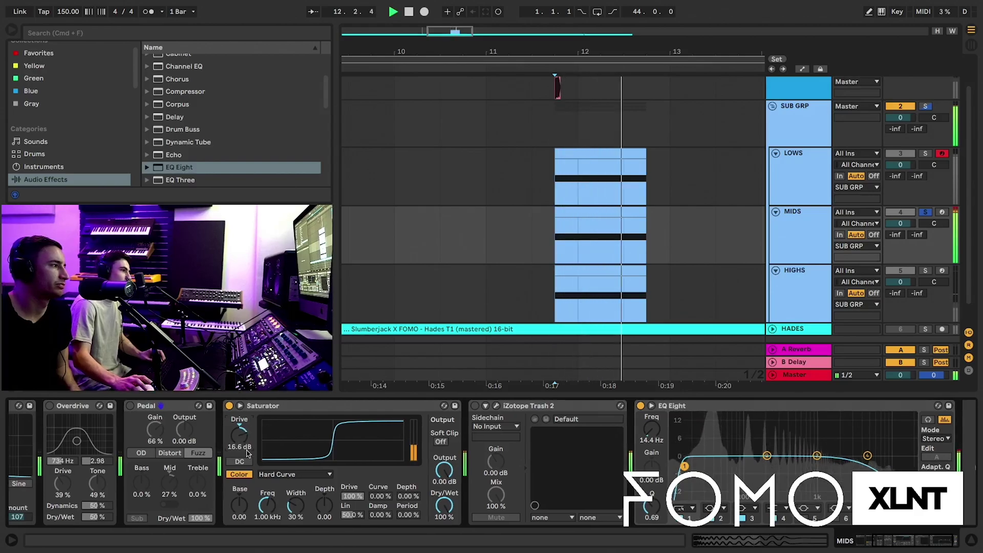
{"action": "scroll", "coordinate": [236, 444], "scroll_direction": "right", "scroll_amount": 1}
{"action": "key", "text": "space"}
{"action": "key", "text": "space"}
{"action": "key", "text": "space"}
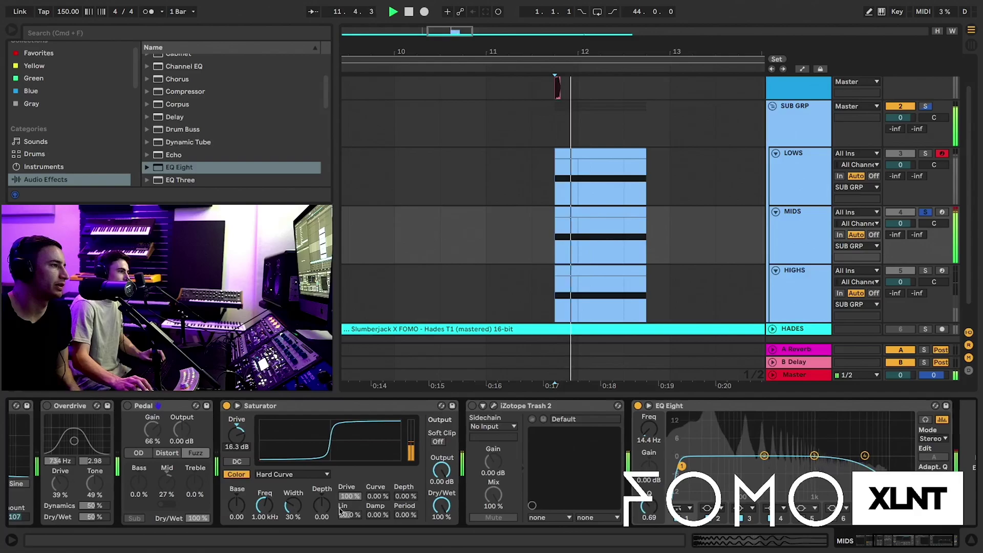
Set Saturator's color controls to Depth 11.4, Freq 6.34 kHz and Base 18.9 while auditioning.
{"action": "left_click_drag", "start_coordinate": [324, 505], "coordinate": [324, 477]}
{"action": "key", "text": "space"}
{"action": "key", "text": "space"}
{"action": "left_click_drag", "start_coordinate": [236, 505], "coordinate": [236, 474]}
{"action": "key", "text": "space"}
{"action": "key", "text": "space"}
{"action": "mouse_move", "coordinate": [243, 513]}
{"action": "left_mouse_down"}
{"action": "mouse_move", "coordinate": [243, 548]}
{"action": "mouse_move", "coordinate": [244, 511]}
{"action": "mouse_move", "coordinate": [264, 490]}
{"action": "mouse_move", "coordinate": [265, 461]}
{"action": "mouse_move", "coordinate": [246, 492]}
{"action": "left_mouse_up"}
{"action": "key", "text": "space"}
{"action": "key", "text": "space"}
{"action": "key", "text": "space"}
{"action": "key", "text": "space"}
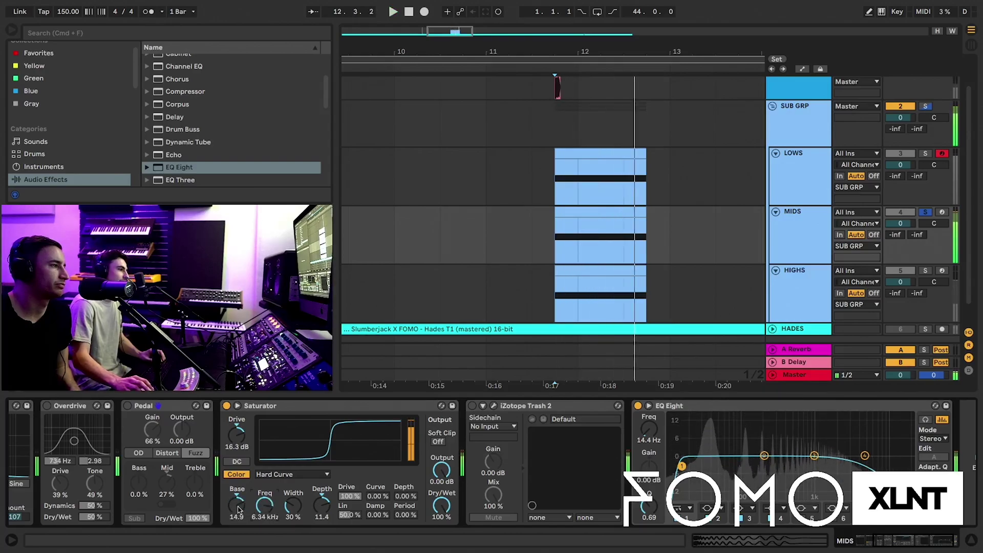
{"action": "key", "text": "space"}
Bypass Saturator, turn on iZotope Trash 2, open its plug-in window and dismiss the Preset Manager.
{"action": "left_click", "coordinate": [255, 435]}
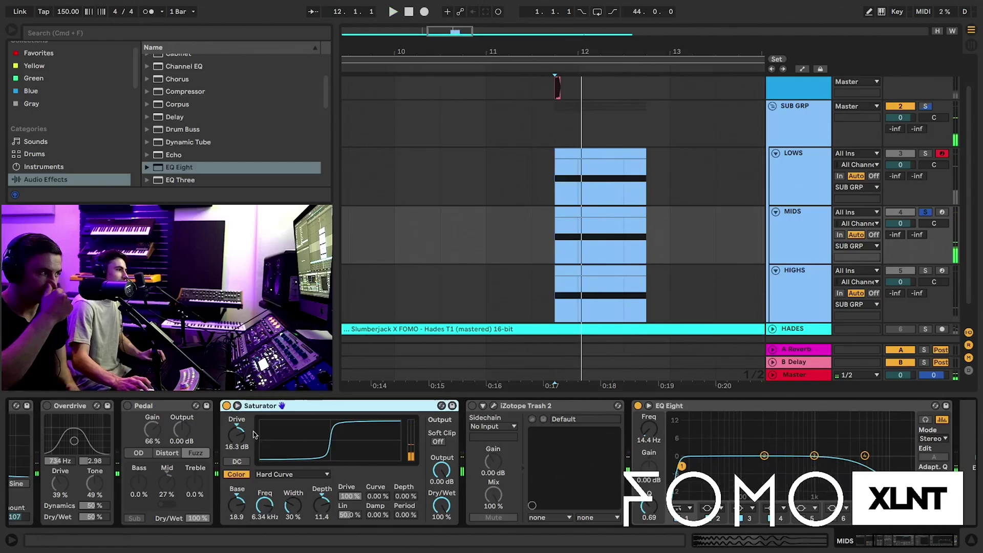
{"action": "left_click", "coordinate": [227, 406]}
{"action": "scroll", "coordinate": [516, 514], "scroll_direction": "right", "scroll_amount": 2}
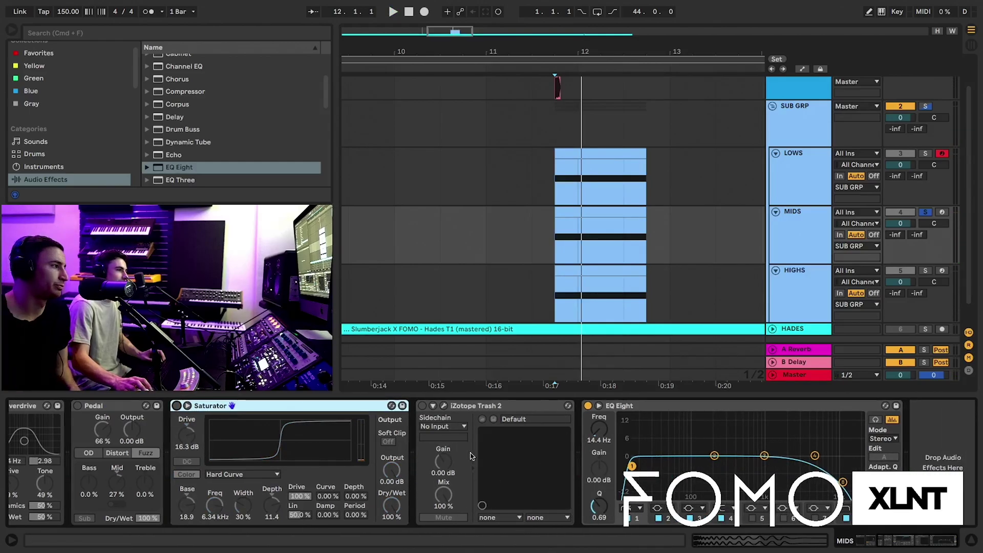
{"action": "left_click", "coordinate": [427, 413]}
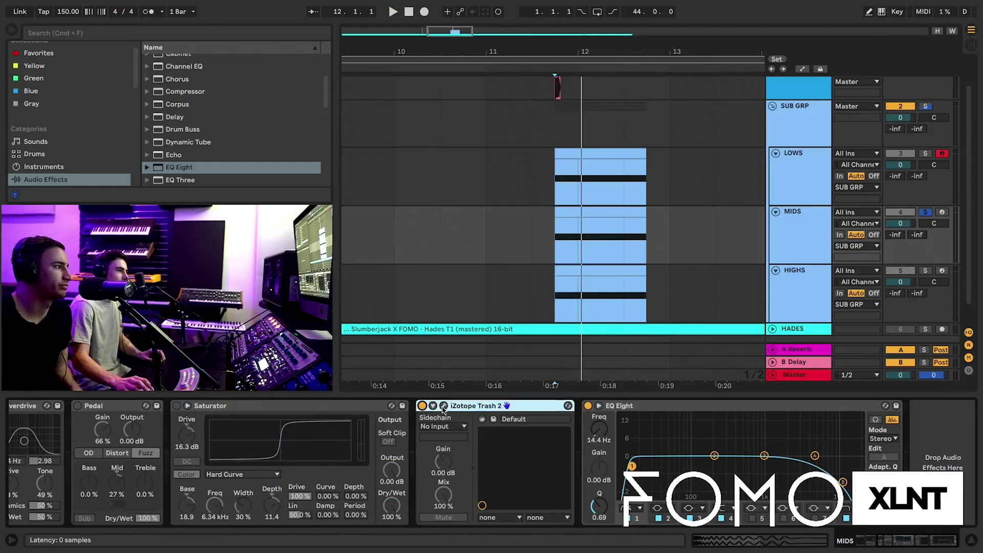
{"action": "left_click", "coordinate": [443, 406]}
{"action": "left_click_drag", "start_coordinate": [544, 118], "coordinate": [479, 117]}
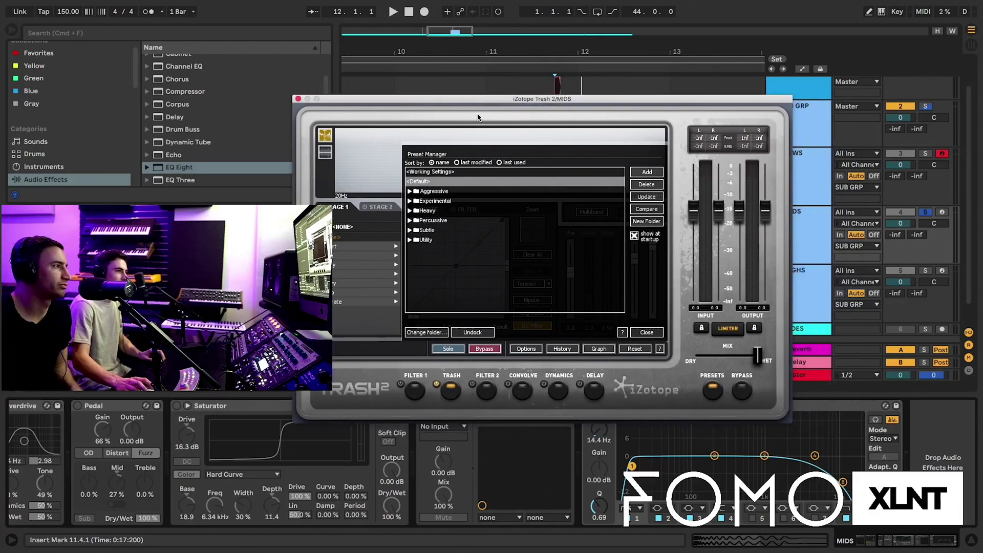
{"action": "left_click", "coordinate": [647, 333]}
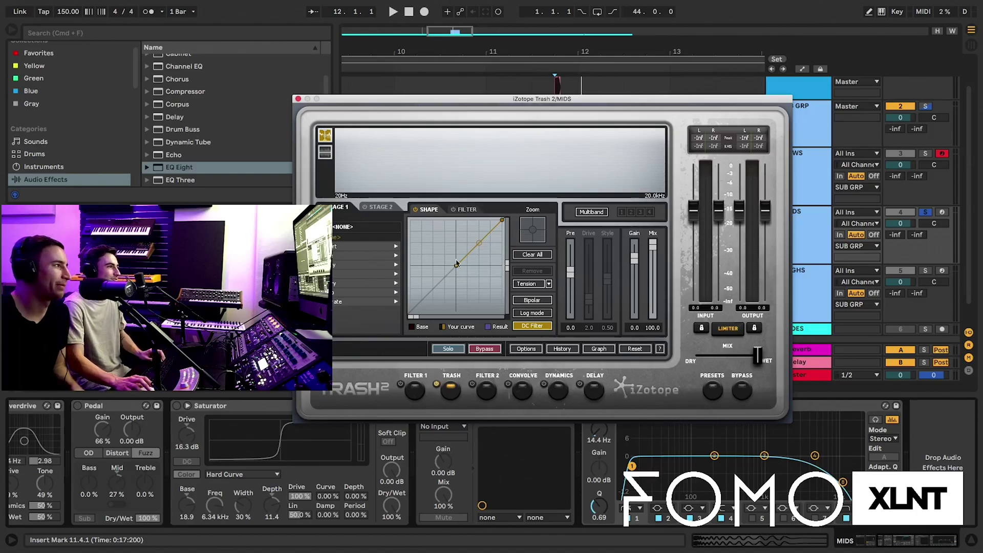
Browse Trash 2's Stage 1 distortion categories, load Blues Driver from the Distort category and start playback.
{"action": "left_click", "coordinate": [349, 248]}
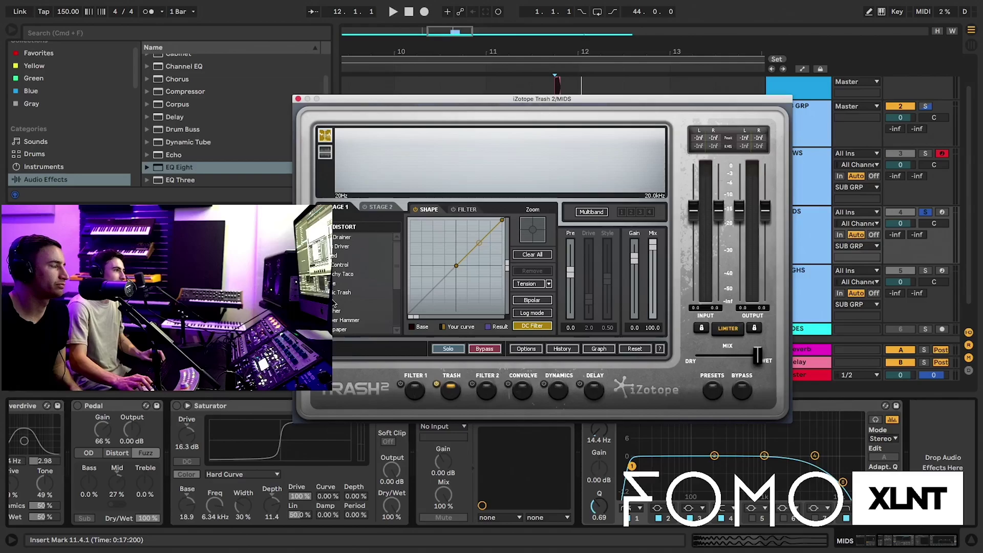
{"action": "left_click", "coordinate": [325, 227]}
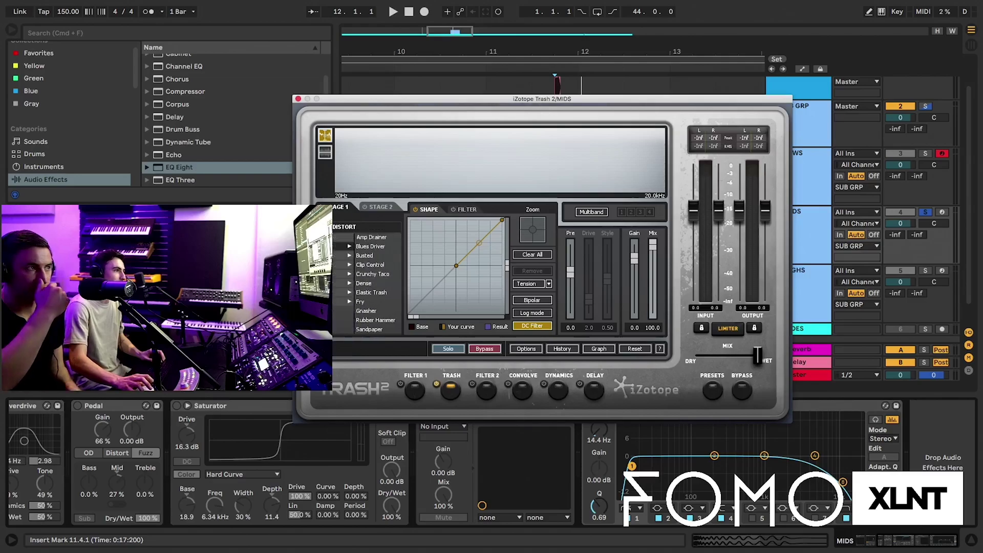
{"action": "left_click", "coordinate": [342, 263]}
{"action": "left_click", "coordinate": [325, 227]}
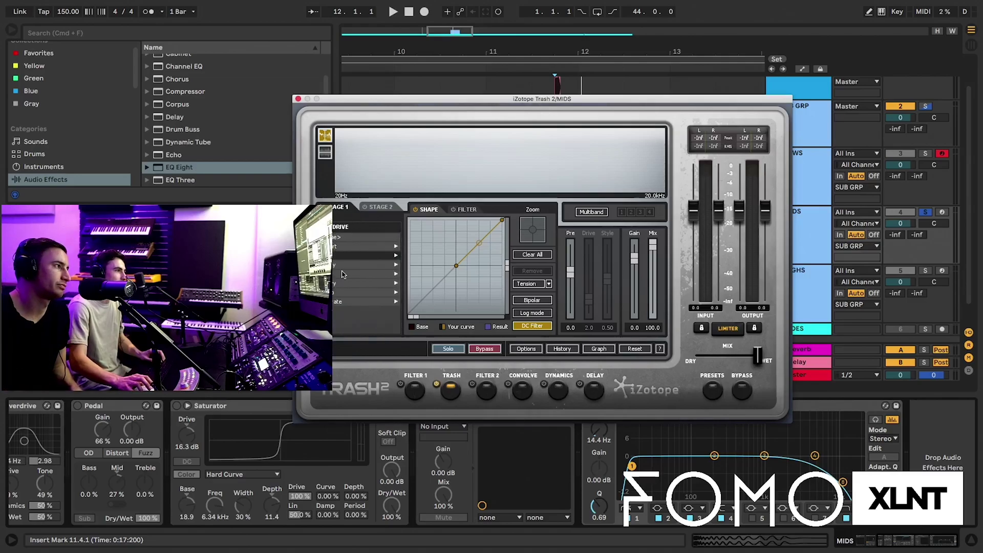
{"action": "left_click", "coordinate": [340, 247]}
{"action": "left_click", "coordinate": [340, 246]}
{"action": "key", "text": "space"}
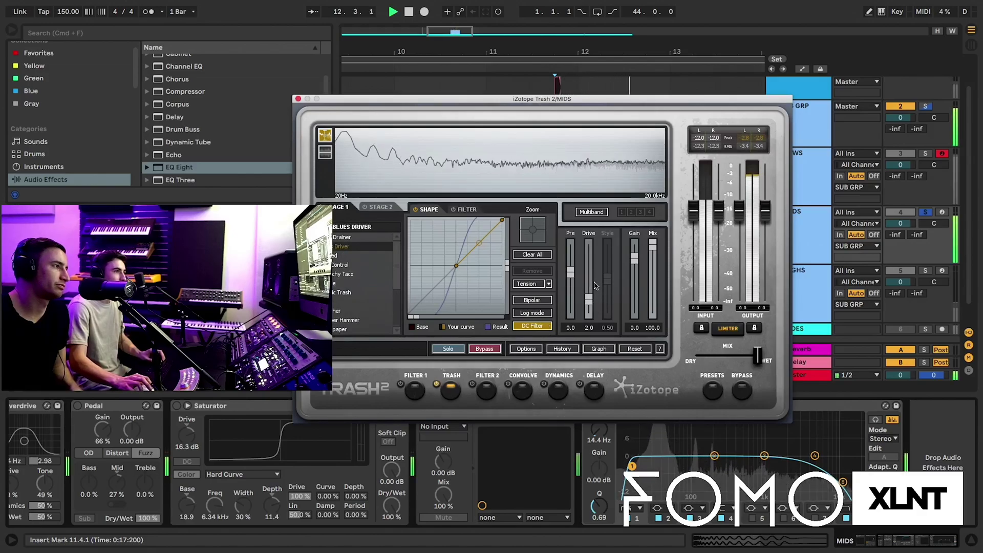
Set Trash 2's Drive to 4.8 and move EQ Eight's first band to 74.2 Hz during playback.
{"action": "mouse_move", "coordinate": [589, 299]}
{"action": "left_mouse_down"}
{"action": "mouse_move", "coordinate": [592, 275]}
{"action": "mouse_move", "coordinate": [591, 288]}
{"action": "left_mouse_up"}
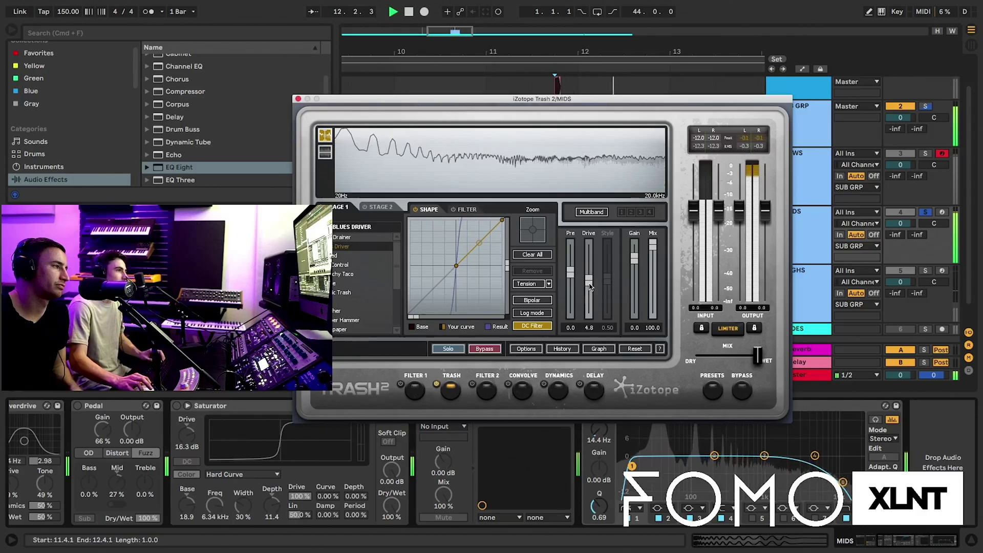
{"action": "left_click_drag", "start_coordinate": [634, 467], "coordinate": [684, 462]}
{"action": "key", "text": "space"}
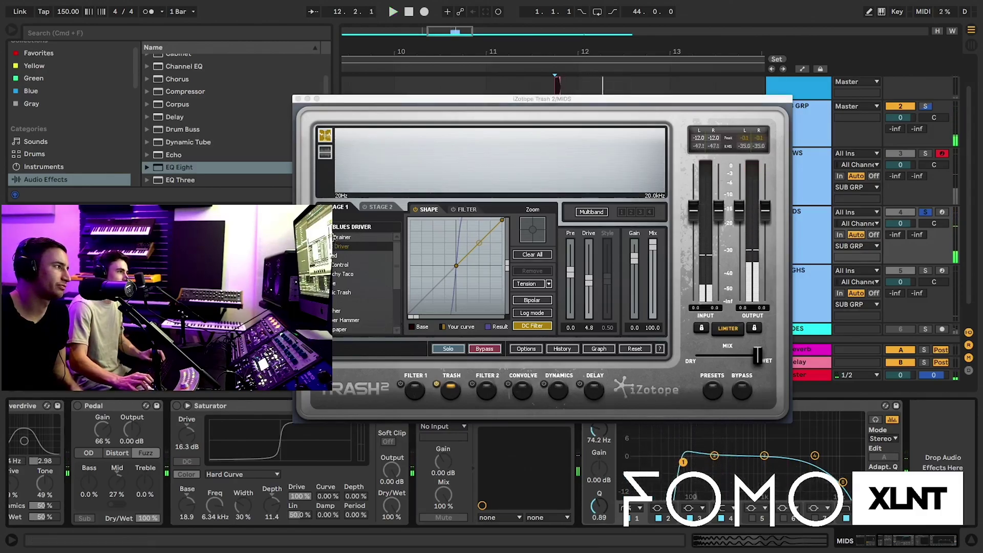
Open Trash 2's Convolve module, look through its impulse response categories and audition the track.
{"action": "left_click", "coordinate": [325, 227]}
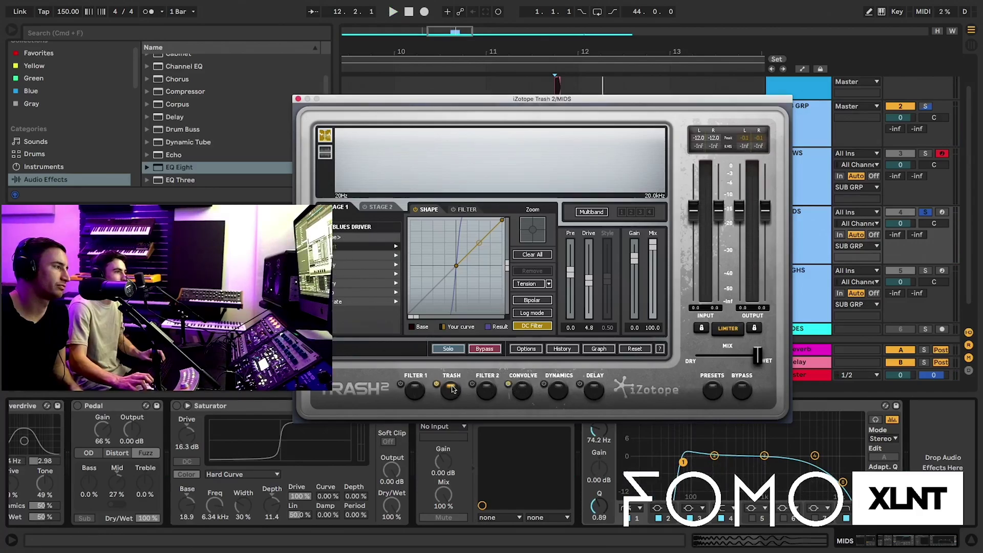
{"action": "left_click", "coordinate": [523, 390]}
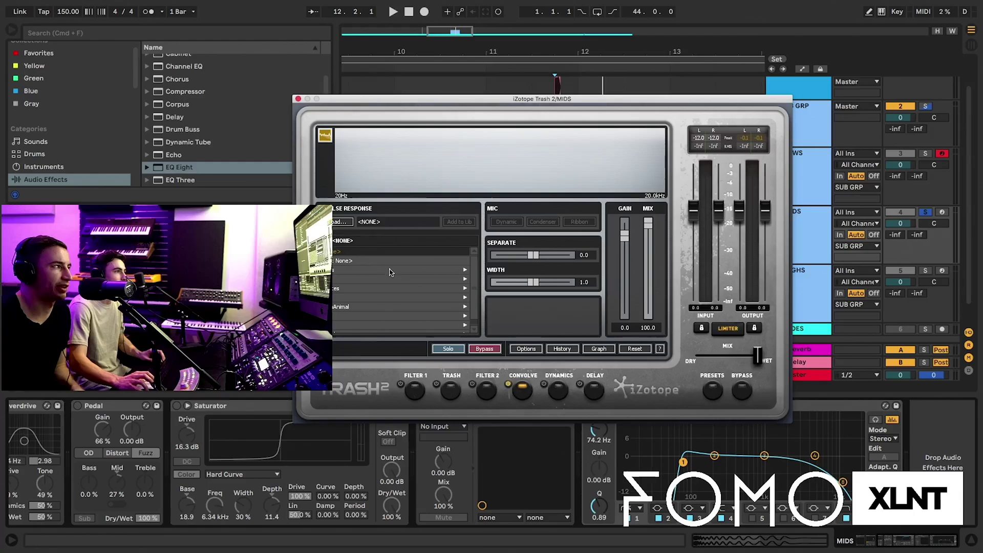
{"action": "scroll", "coordinate": [366, 291], "scroll_direction": "down", "scroll_amount": 1}
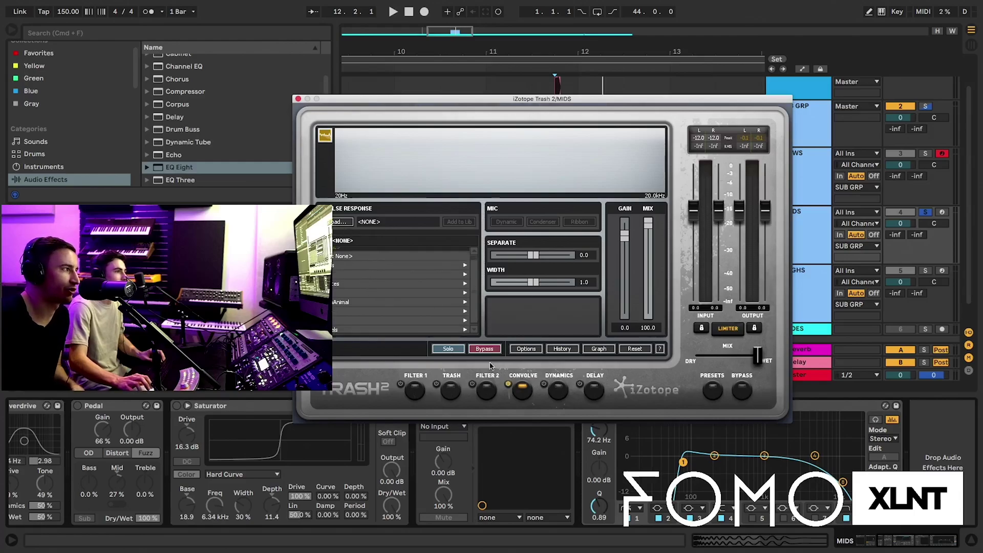
{"action": "key", "text": "space"}
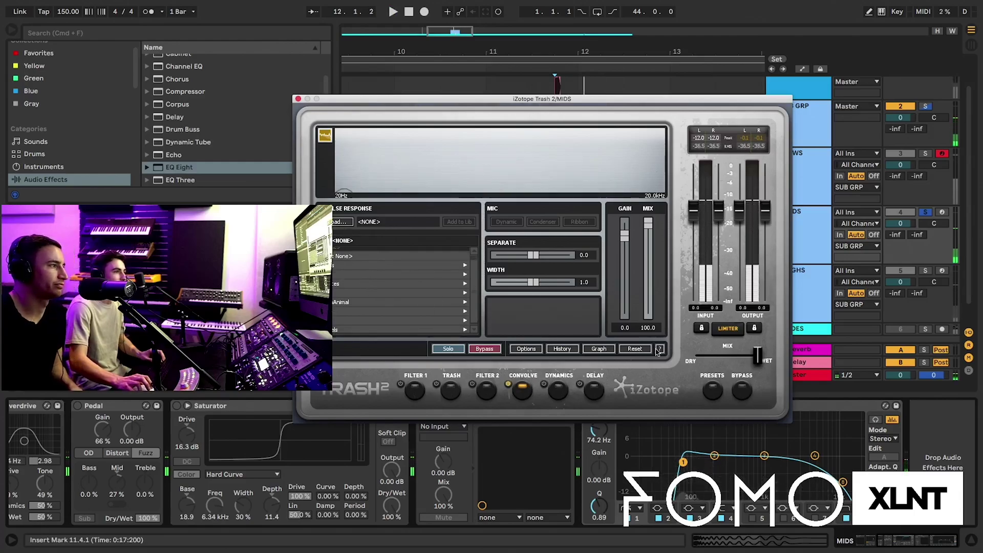
Open Trash 2's Preset Manager, look over its preset folders and close it again.
{"action": "left_click", "coordinate": [714, 392]}
{"action": "left_click", "coordinate": [423, 221]}
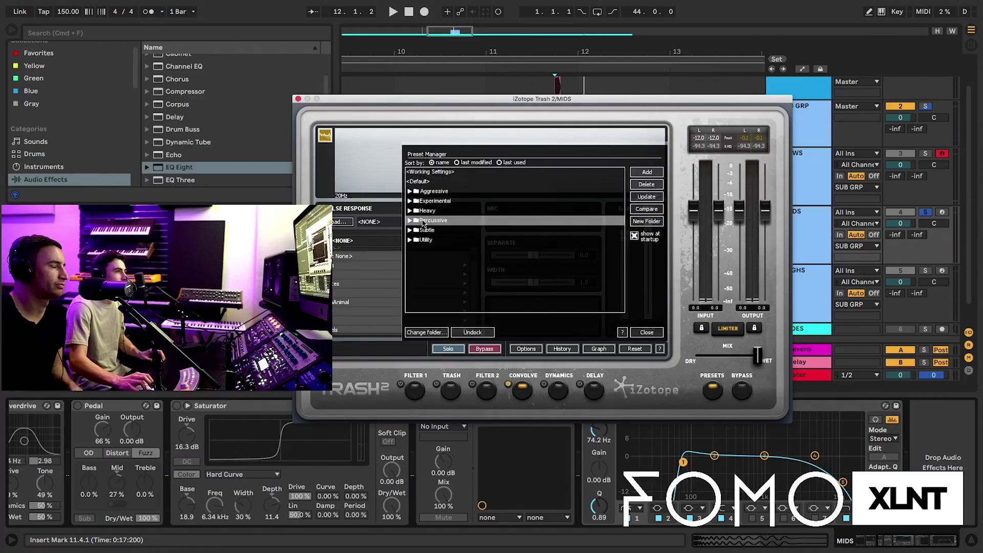
{"action": "left_click", "coordinate": [409, 201]}
{"action": "left_click", "coordinate": [409, 201]}
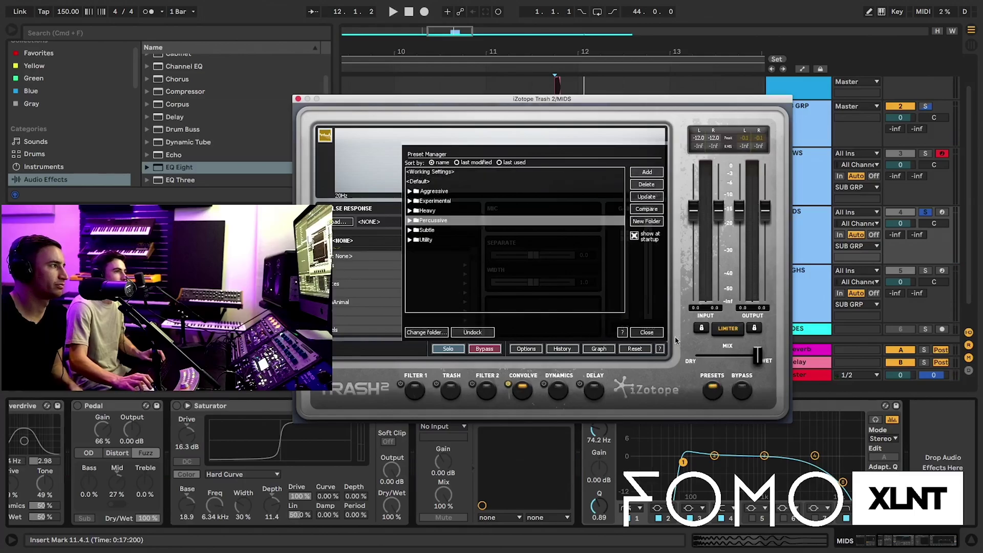
{"action": "left_click", "coordinate": [716, 391]}
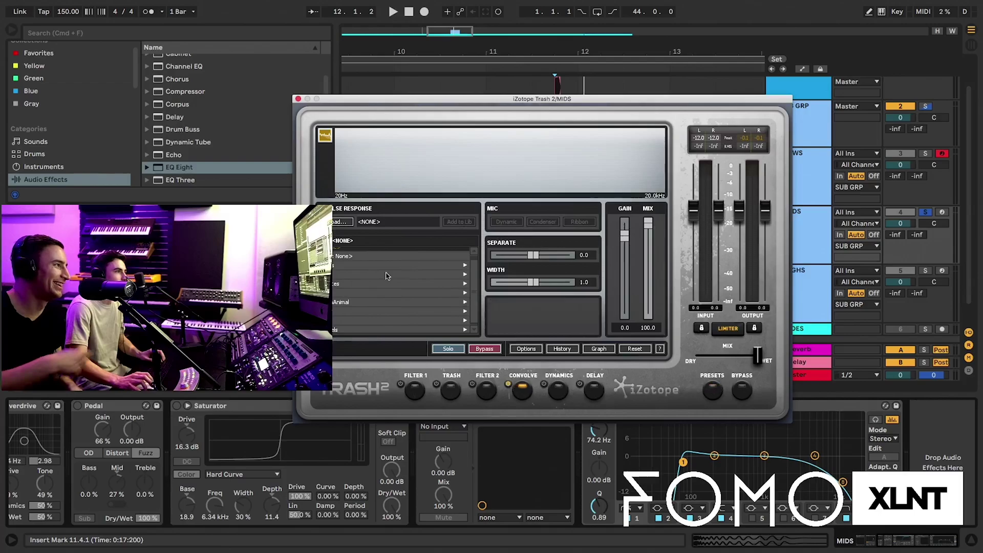
Audition the Boxboro Vintage, Brighton 4x10 and Brockton Modified impulse responses from Convolve's Amps category, keeping Brockton Modified.
{"action": "scroll", "coordinate": [386, 276], "scroll_direction": "down", "scroll_amount": 1}
{"action": "left_click", "coordinate": [340, 264]}
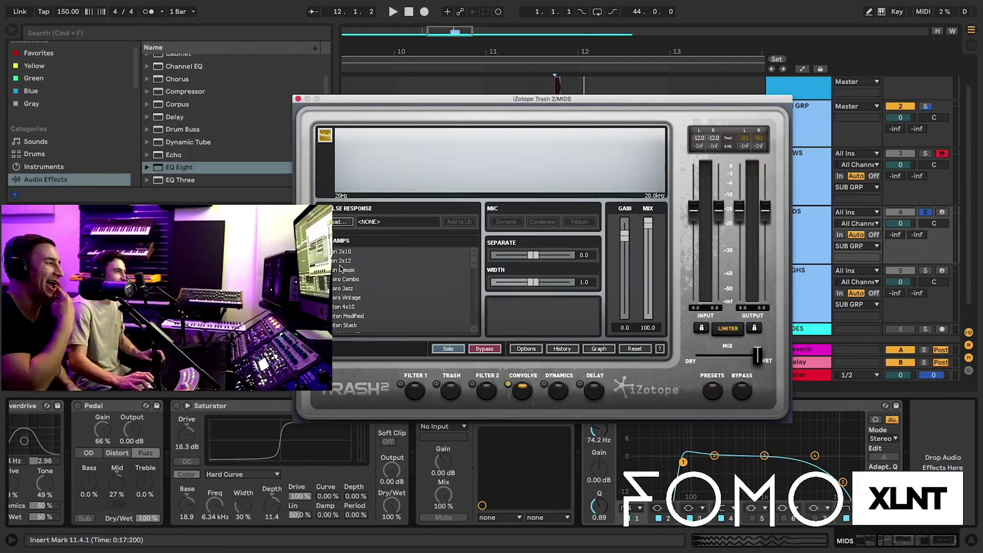
{"action": "left_click", "coordinate": [357, 298]}
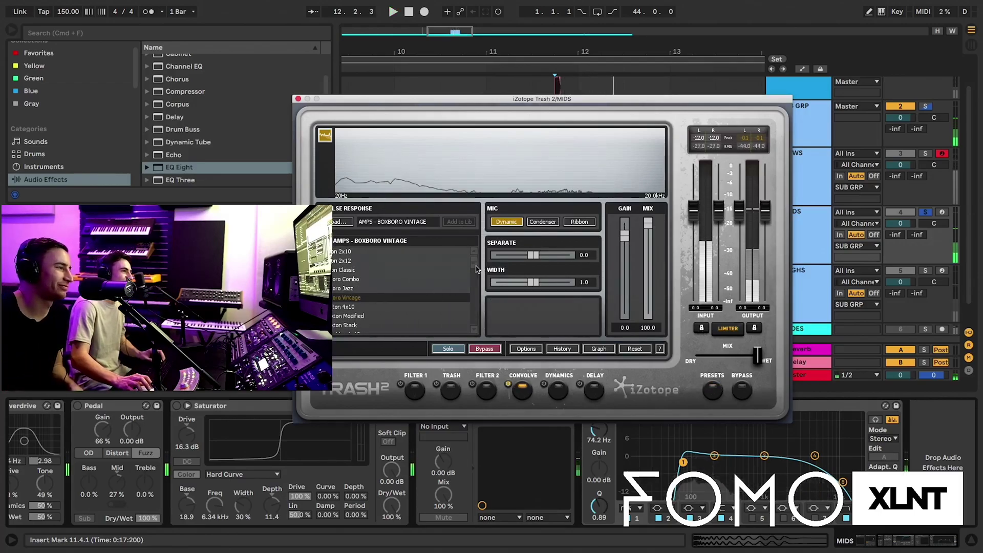
{"action": "left_click", "coordinate": [361, 308]}
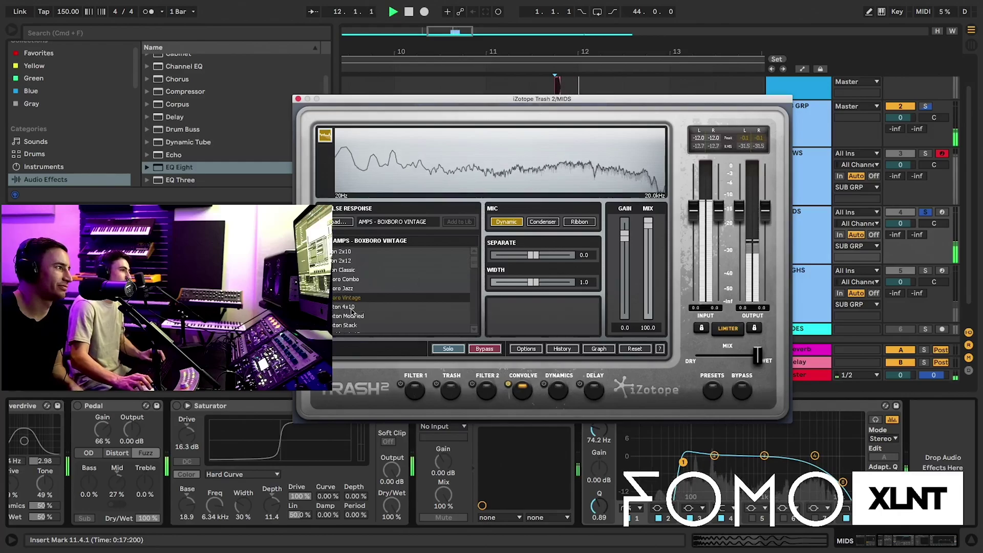
{"action": "scroll", "coordinate": [475, 272], "scroll_direction": "down", "scroll_amount": 1}
{"action": "left_click", "coordinate": [359, 309]}
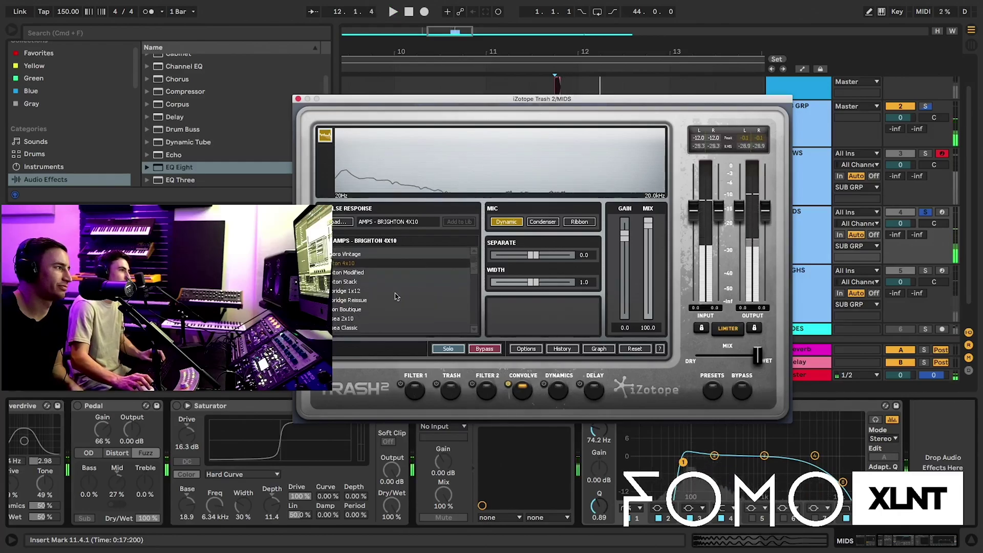
{"action": "scroll", "coordinate": [367, 290], "scroll_direction": "down", "scroll_amount": 4}
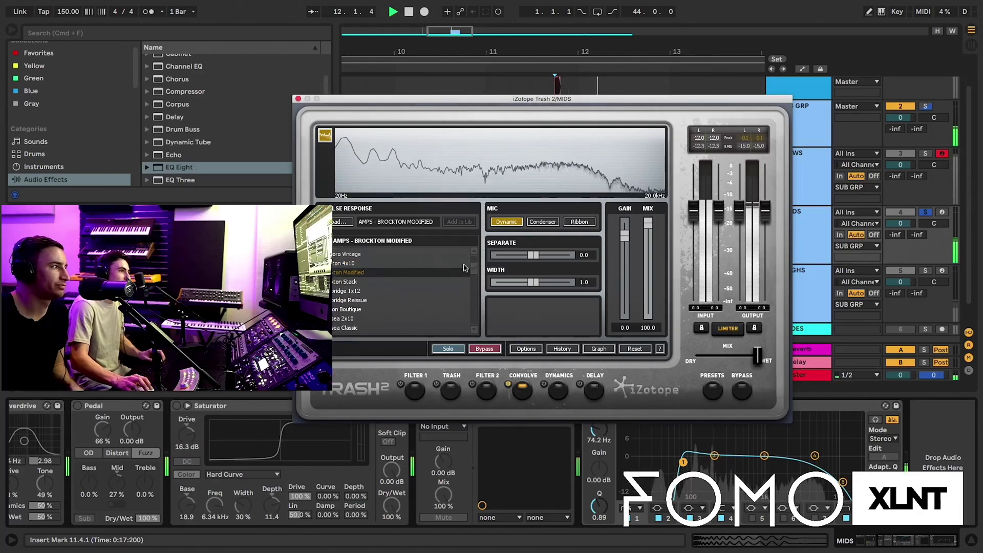
{"action": "key", "text": "space"}
Look through Convolve's Devices impulse responses, play the track briefly and close the Trash 2 window.
{"action": "left_click", "coordinate": [326, 241]}
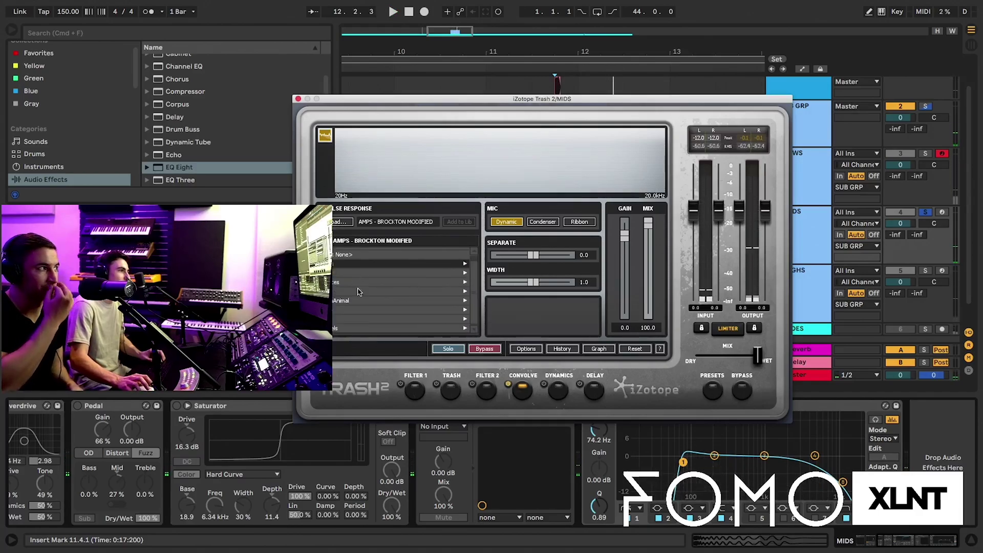
{"action": "left_click", "coordinate": [341, 284]}
{"action": "key", "text": "space"}
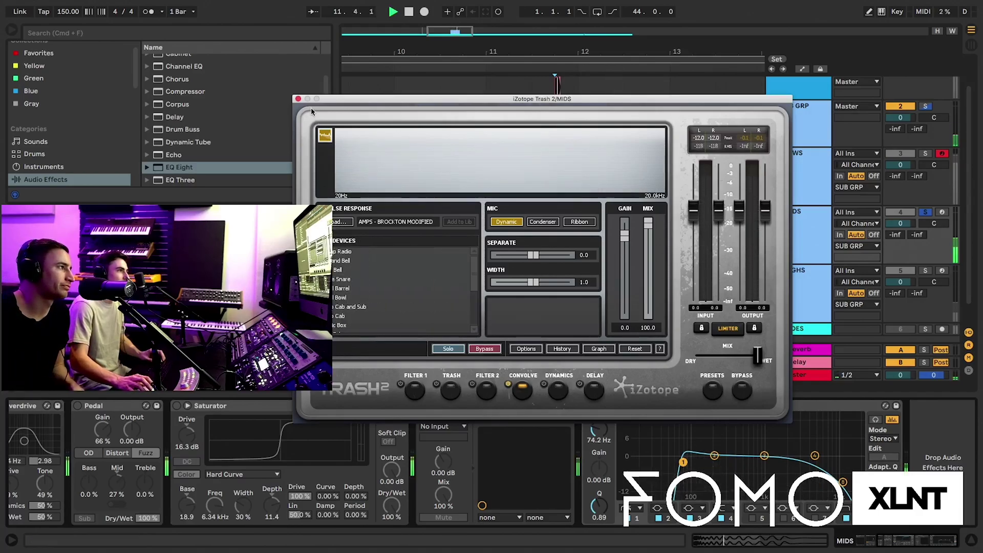
{"action": "left_click", "coordinate": [299, 99]}
{"action": "key", "text": "space"}
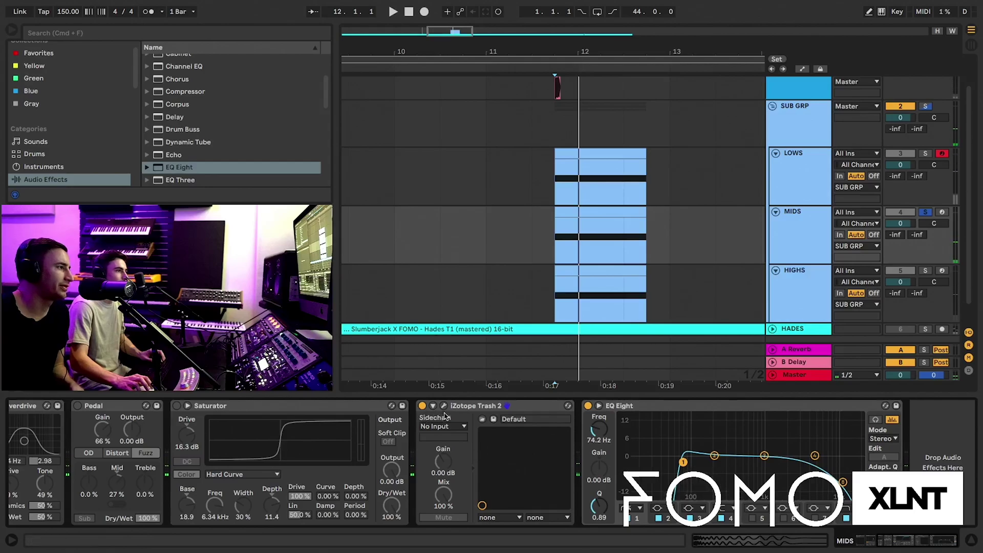
Reopen the Trash 2 window, dismiss the Preset Manager and switch from Convolve to the Trash module.
{"action": "left_click", "coordinate": [444, 410]}
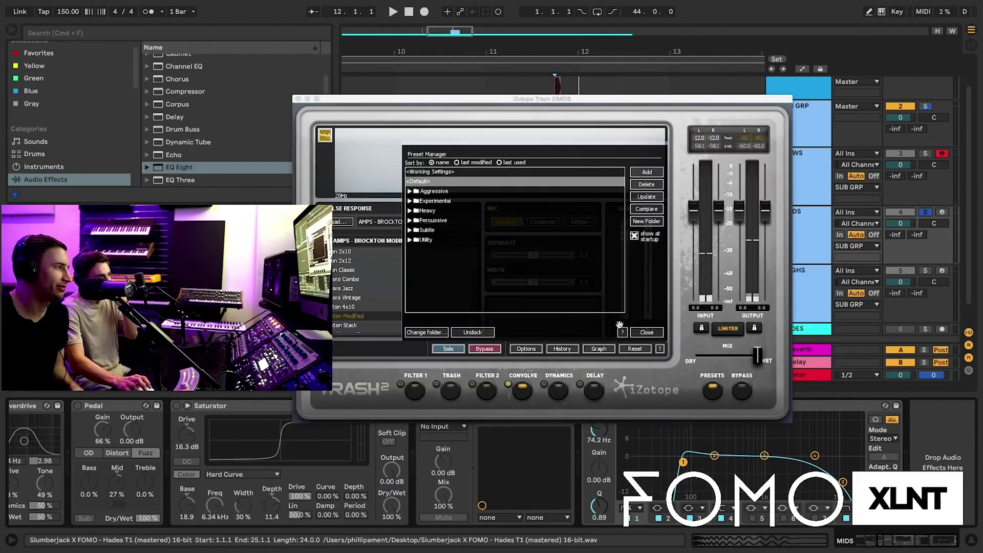
{"action": "left_click", "coordinate": [713, 392]}
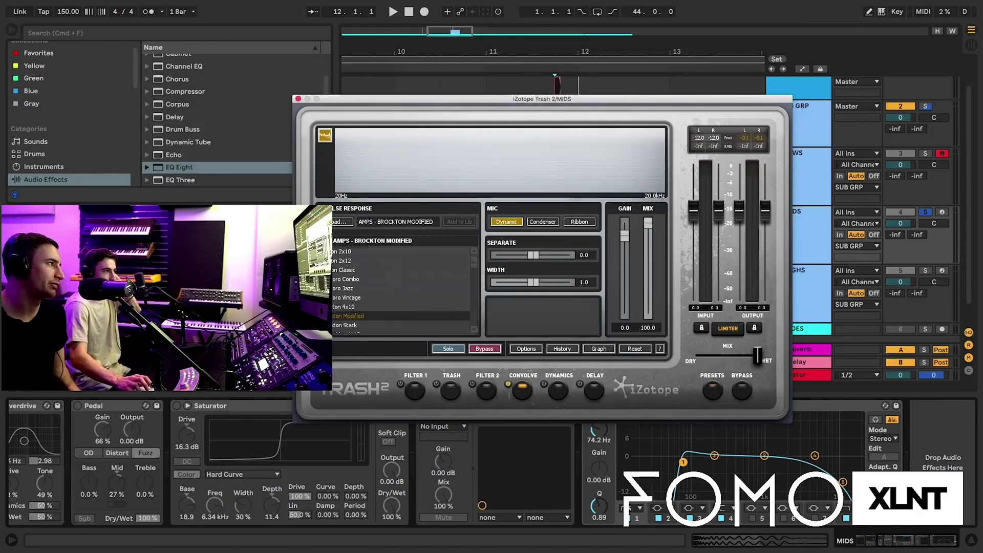
{"action": "left_click", "coordinate": [326, 240]}
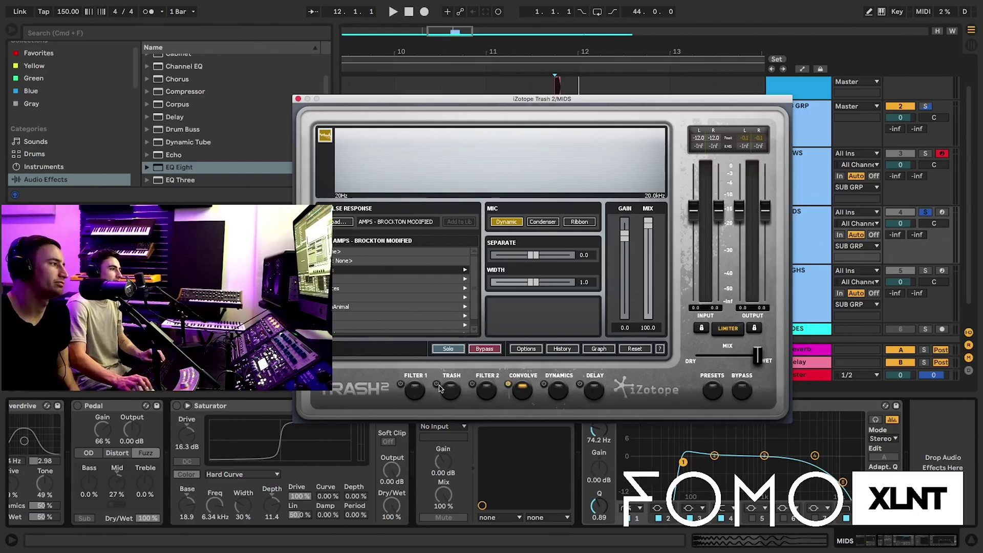
{"action": "left_click", "coordinate": [455, 392]}
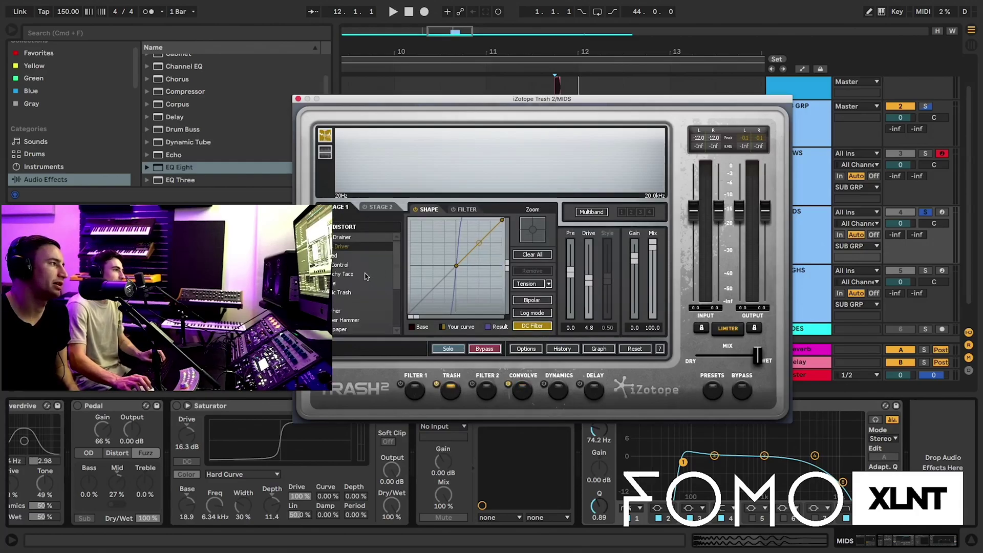
Audition Amp Drainer and Slight Twist from Stage 1's Distort category during playback.
{"action": "left_click", "coordinate": [343, 238]}
{"action": "key", "text": "space"}
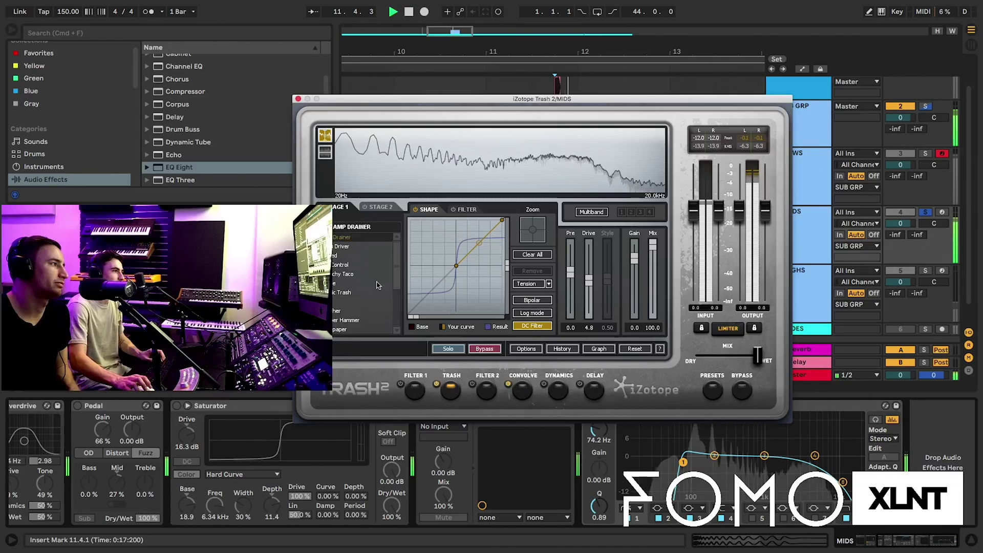
{"action": "scroll", "coordinate": [383, 289], "scroll_direction": "down", "scroll_amount": 3}
{"action": "left_click", "coordinate": [342, 298]}
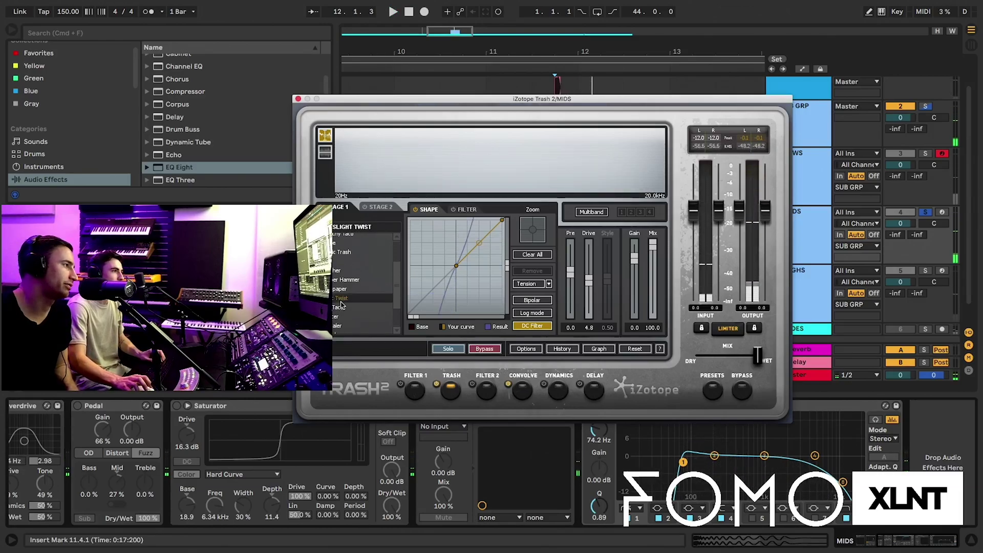
{"action": "key", "text": "space"}
{"action": "key", "text": "space"}
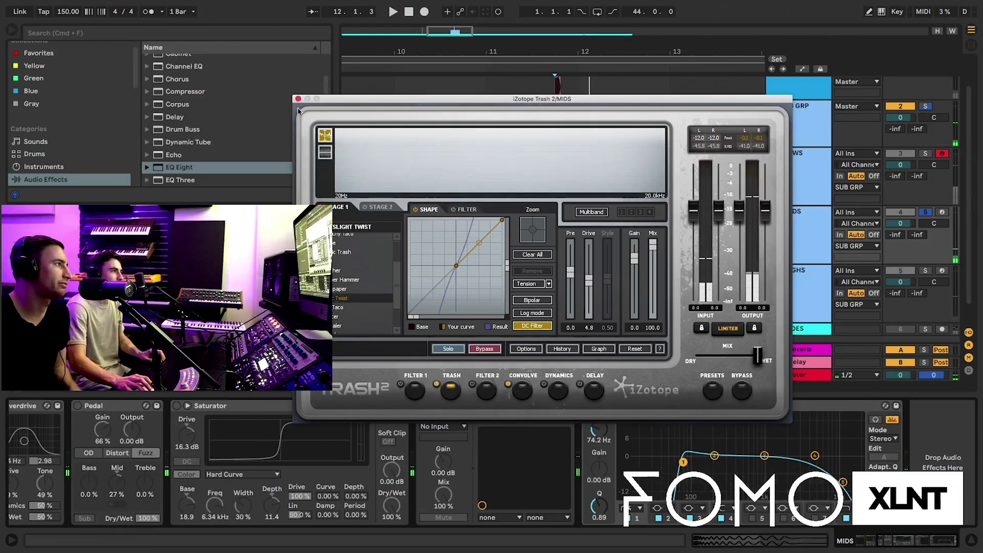
Close the Trash 2 window and turn on Saturator, Pedal and Overdrive to hear all the distortions together.
{"action": "left_click", "coordinate": [299, 99]}
{"action": "left_click", "coordinate": [178, 406]}
{"action": "key", "text": "space"}
{"action": "scroll", "coordinate": [178, 407], "scroll_direction": "left", "scroll_amount": 3}
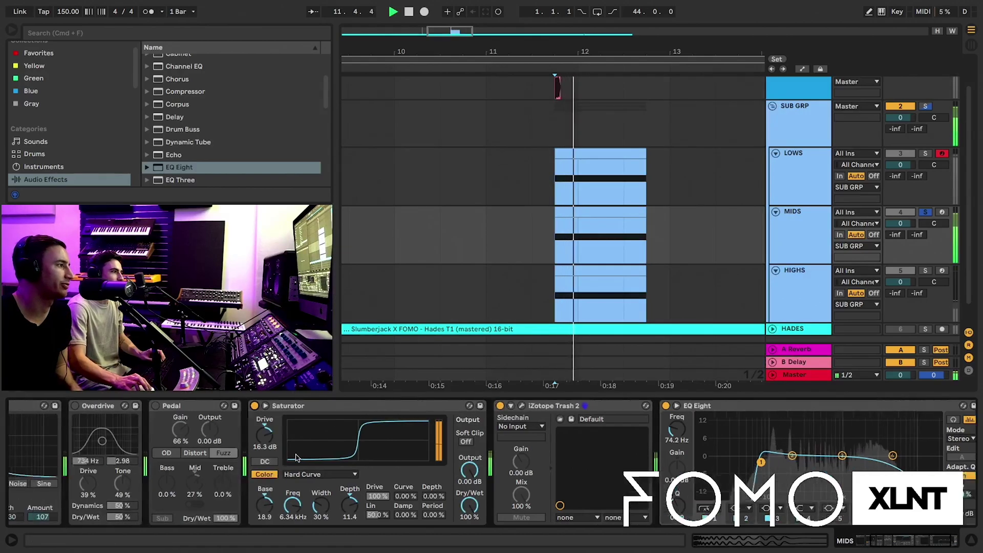
{"action": "key", "text": "space"}
{"action": "left_click", "coordinate": [239, 406]}
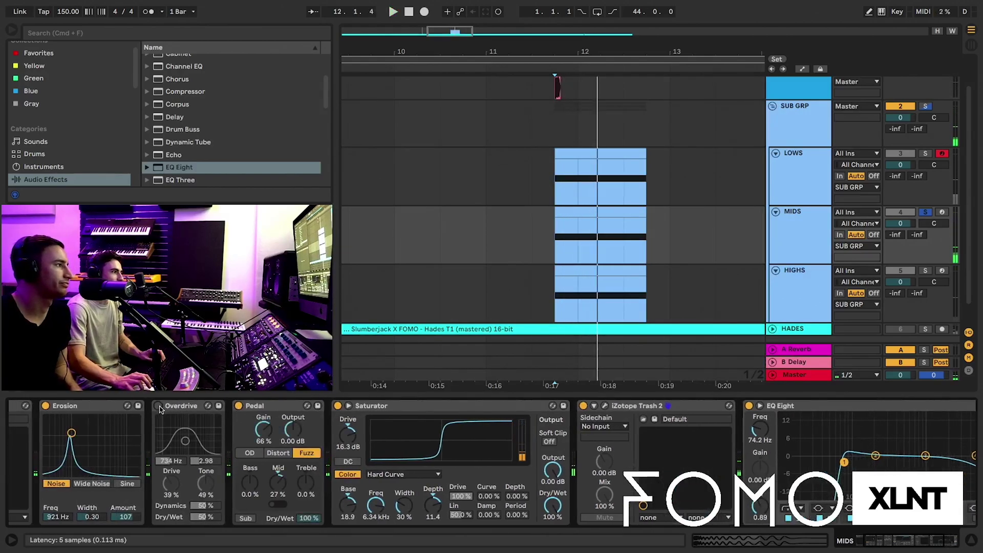
{"action": "left_click", "coordinate": [159, 406]}
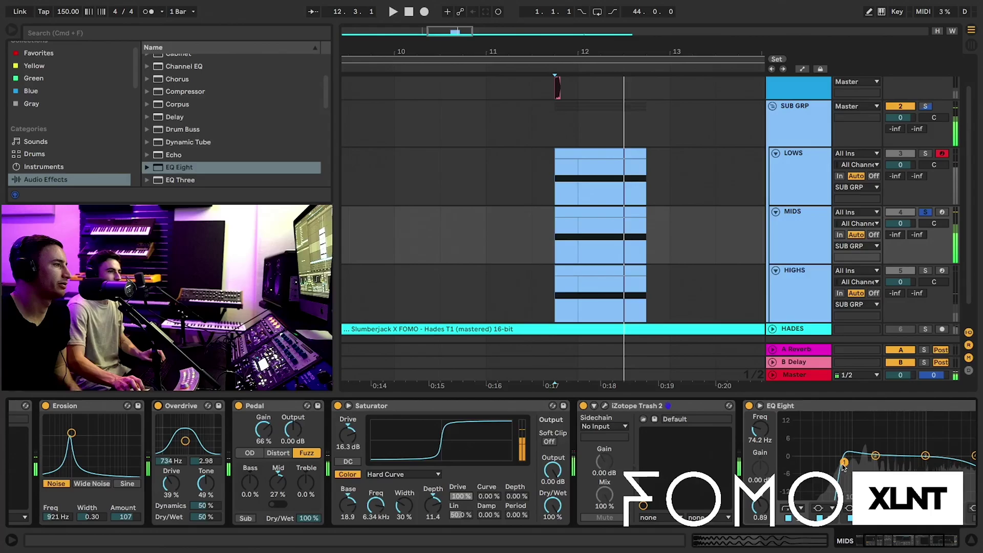
Move the first band of the MIDS EQ Eight to 124 Hz and solo LOWS alongside MIDS.
{"action": "left_click_drag", "start_coordinate": [845, 464], "coordinate": [861, 466]}
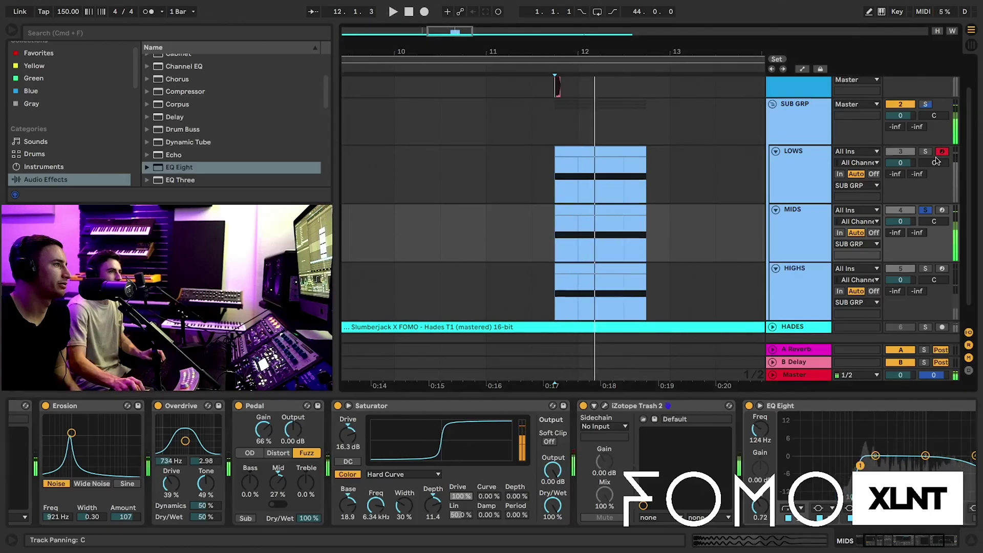
{"action": "left_click", "coordinate": [925, 151]}
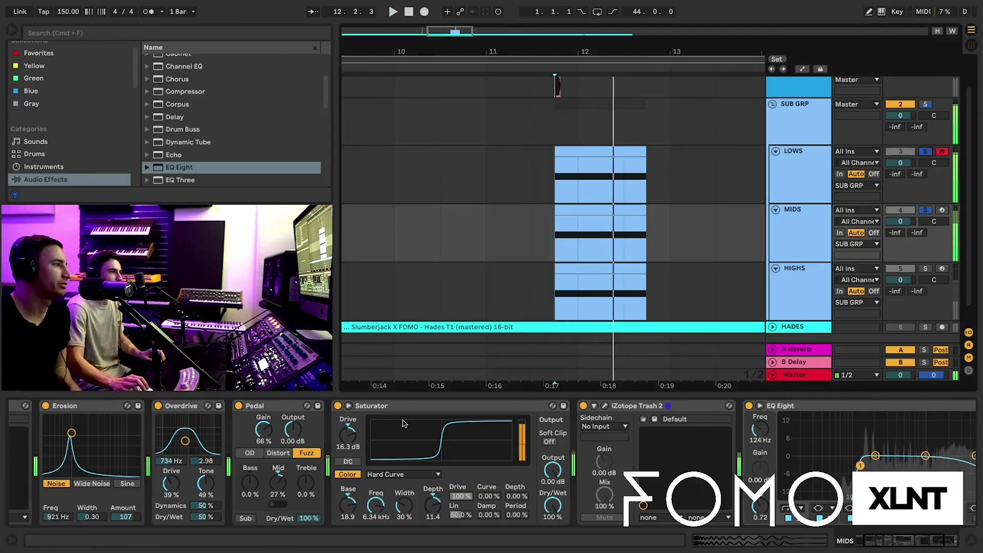
Lower Saturator's Drive to 6.29 dB and bypass Pedal while auditioning the layers.
{"action": "left_click_drag", "start_coordinate": [348, 435], "coordinate": [348, 450]}
{"action": "key", "text": "space"}
{"action": "key", "text": "space"}
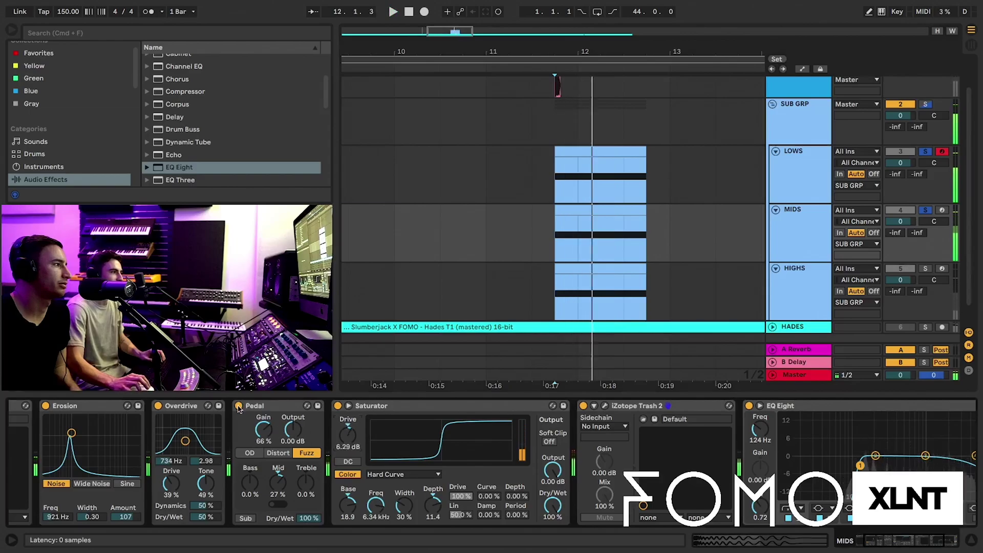
{"action": "left_click", "coordinate": [239, 406]}
Set Overdrive's filter to 2.21 kHz with width 2.45, and Erosion to 5.35 kHz with amount 68.5, auditioning the result.
{"action": "left_click_drag", "start_coordinate": [186, 441], "coordinate": [196, 443]}
{"action": "key", "text": "space"}
{"action": "left_click_drag", "start_coordinate": [72, 432], "coordinate": [110, 441]}
{"action": "key", "text": "space"}
{"action": "key", "text": "space"}
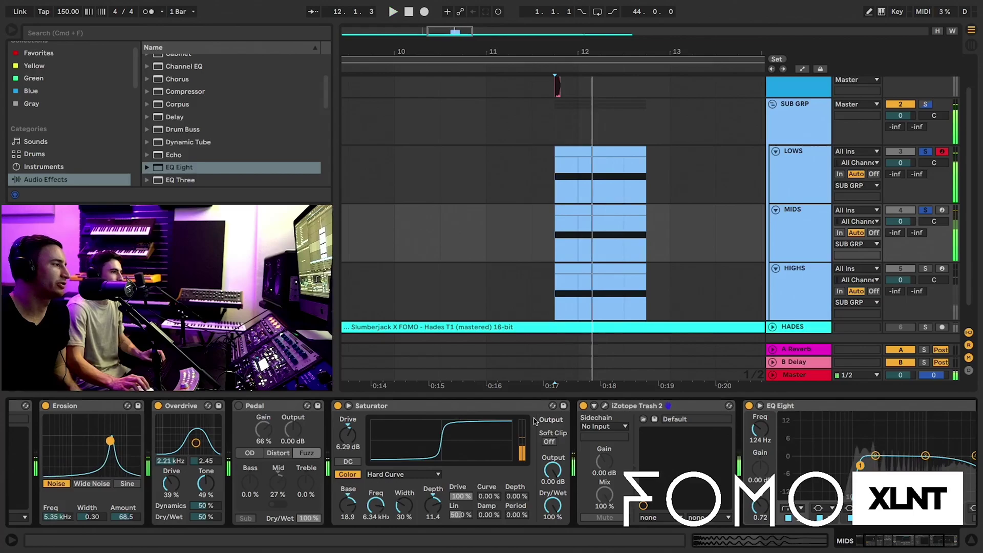
Reopen Trash 2, set its Stage 1 distortion to Elastic Trash and close the plug-in window.
{"action": "left_click", "coordinate": [606, 407]}
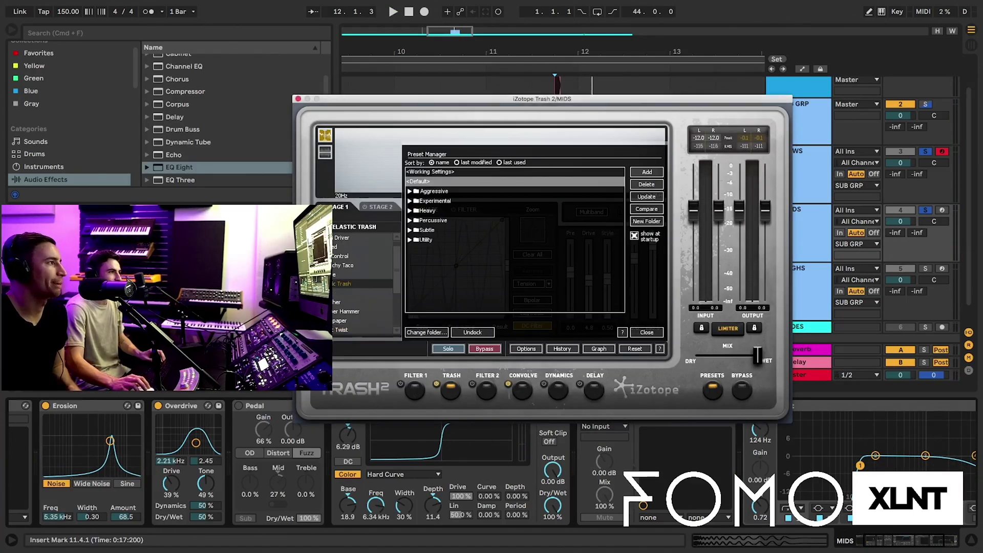
{"action": "left_click", "coordinate": [298, 99]}
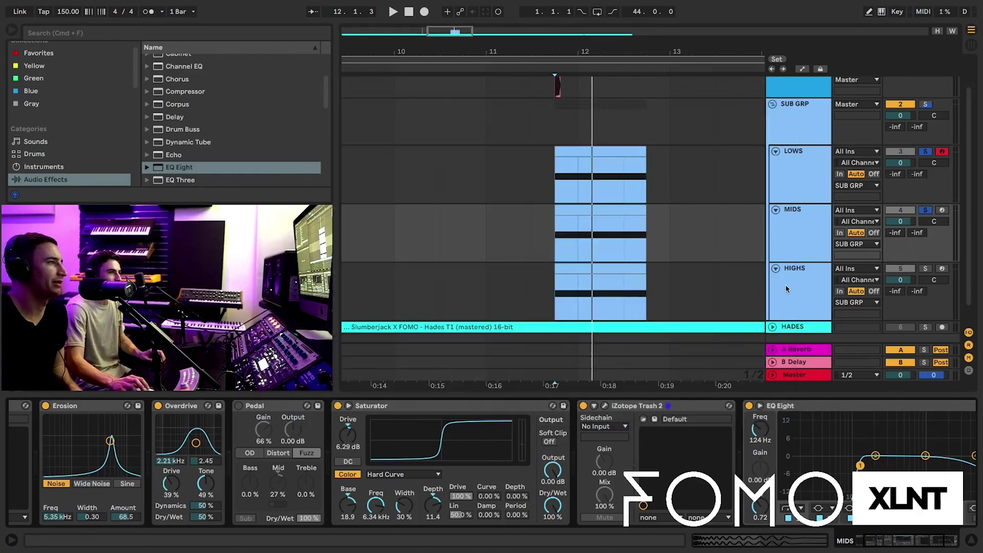
Lower the high-cut band of the MIDS EQ Eight to 4.45 kHz with Q 0.72.
{"action": "scroll", "coordinate": [716, 345], "scroll_direction": "right", "scroll_amount": 5}
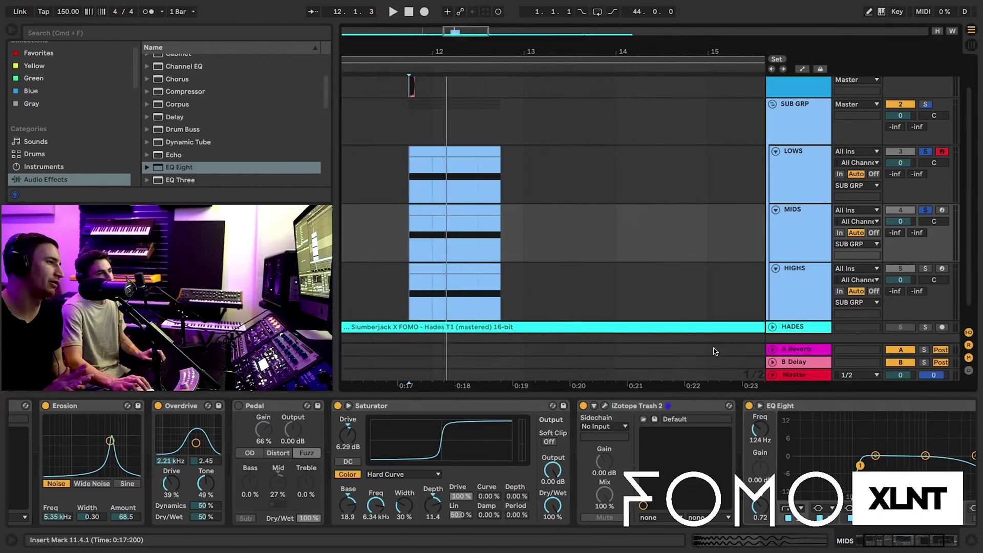
{"action": "scroll", "coordinate": [512, 461], "scroll_direction": "right", "scroll_amount": 8}
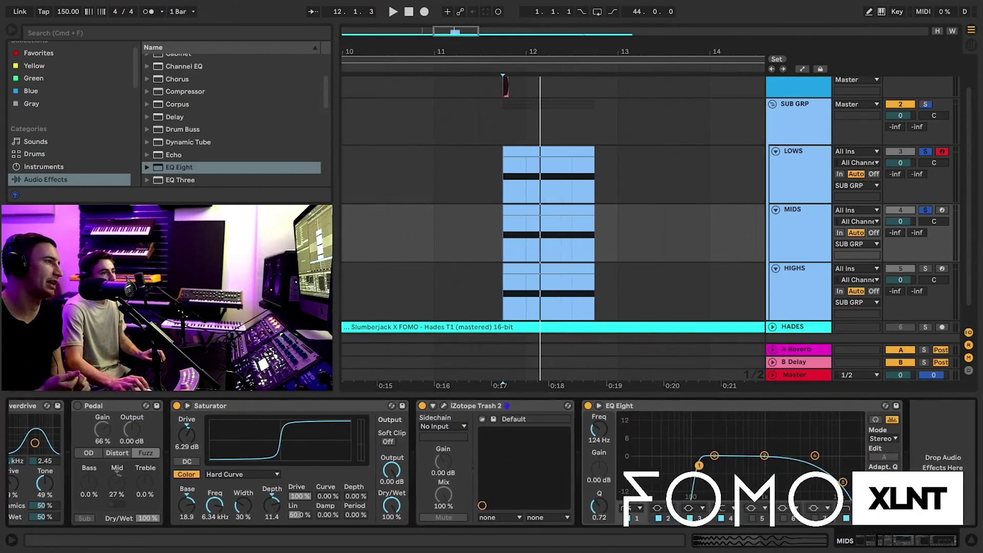
{"action": "left_click", "coordinate": [843, 482]}
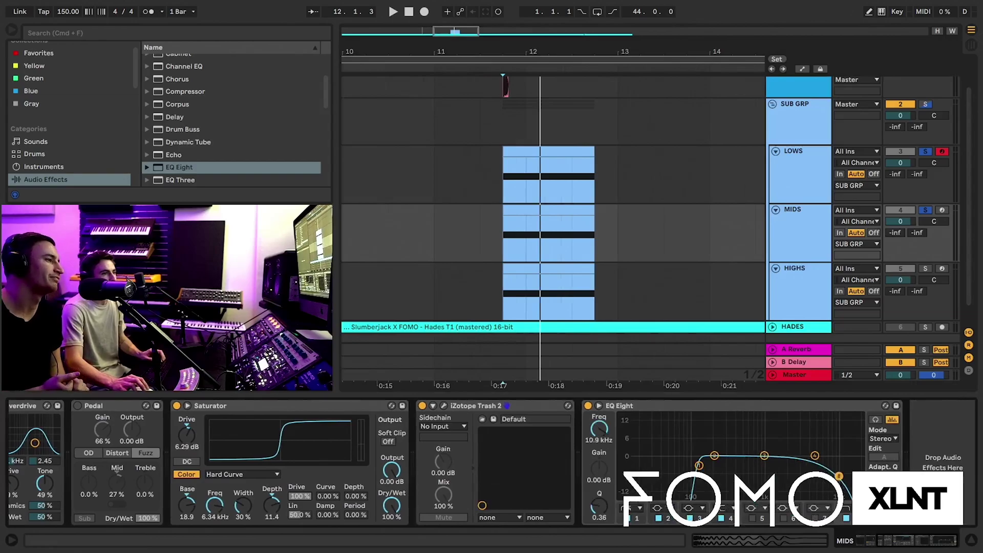
{"action": "left_click", "coordinate": [811, 291]}
{"action": "left_click", "coordinate": [810, 249]}
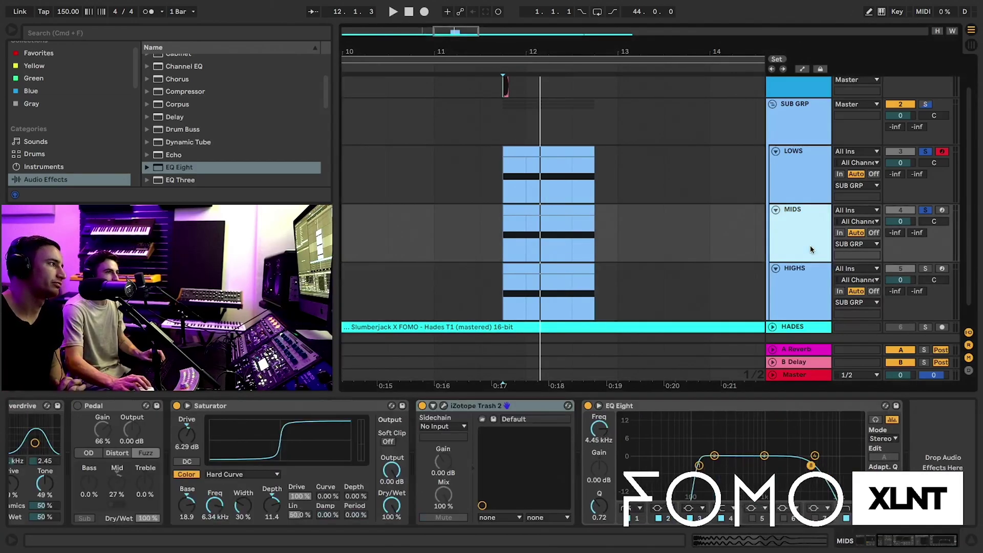
{"action": "left_click", "coordinate": [803, 288]}
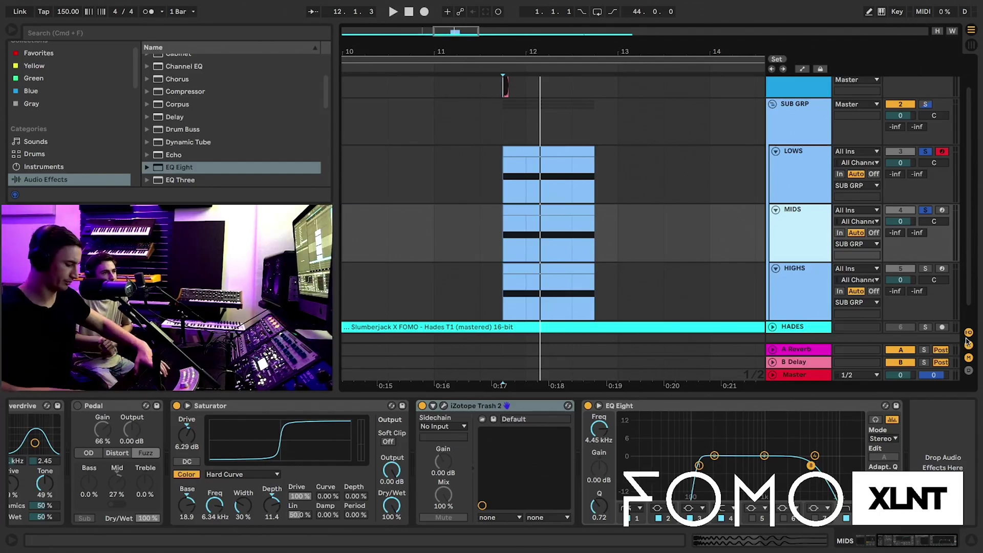
Solo only the HIGHS track, show its device chain and play the layer.
{"action": "scroll", "coordinate": [968, 342], "scroll_direction": "up", "scroll_amount": 2}
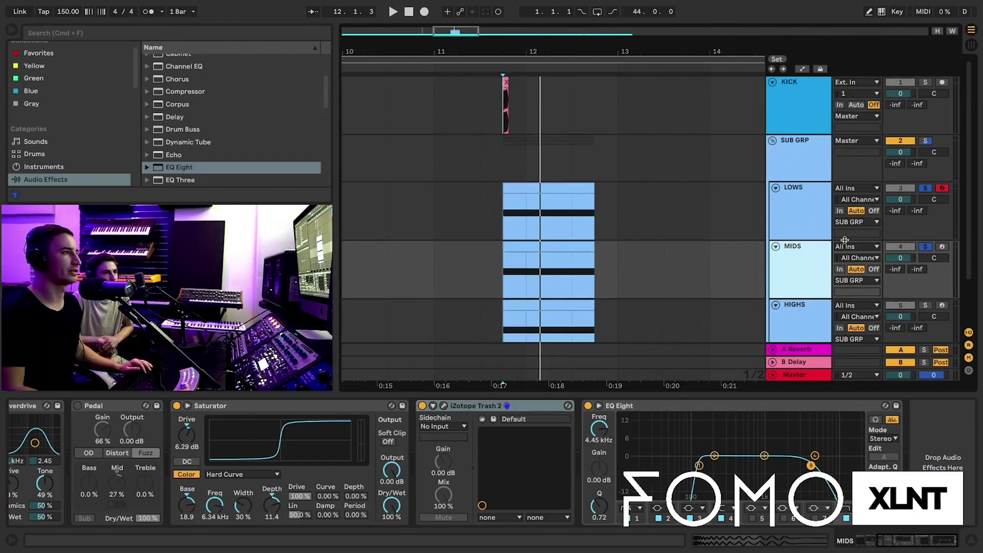
{"action": "scroll", "coordinate": [845, 240], "scroll_direction": "down", "scroll_amount": 3}
{"action": "left_click", "coordinate": [926, 249]}
{"action": "left_click", "coordinate": [801, 268]}
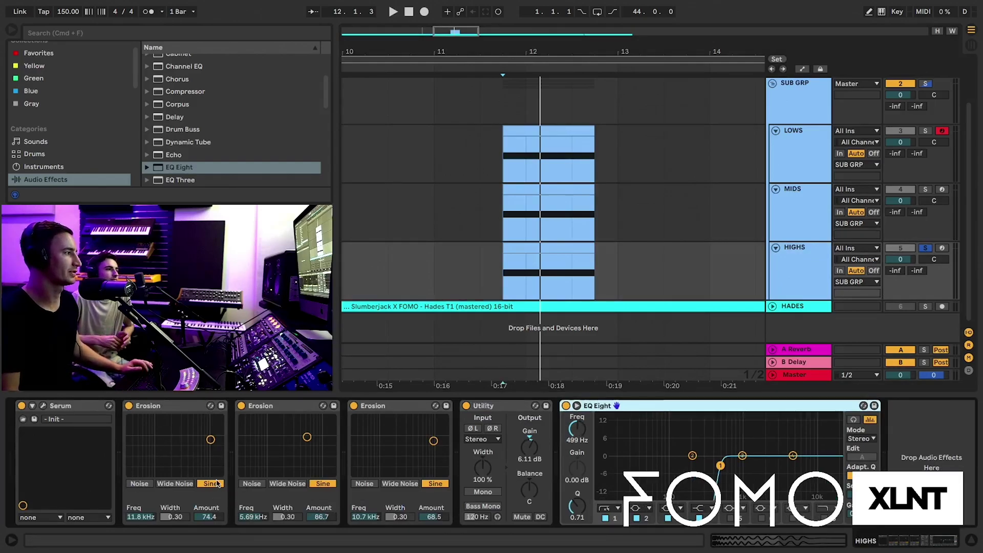
{"action": "key", "text": "space"}
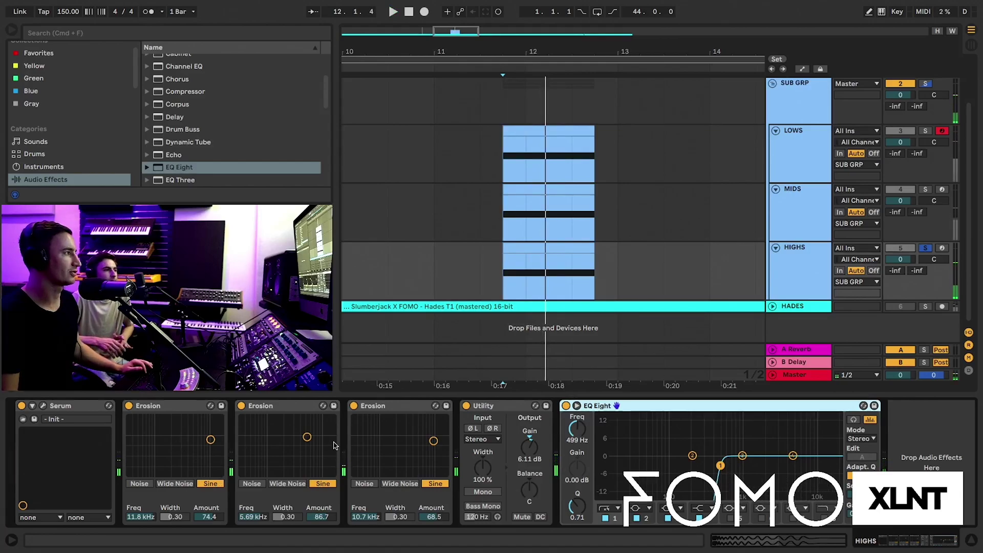
Raise the HIGHS Utility gain to 13.9 dB and compare the full sub group with and without the HIGHS layer.
{"action": "left_click_drag", "start_coordinate": [529, 446], "coordinate": [529, 427]}
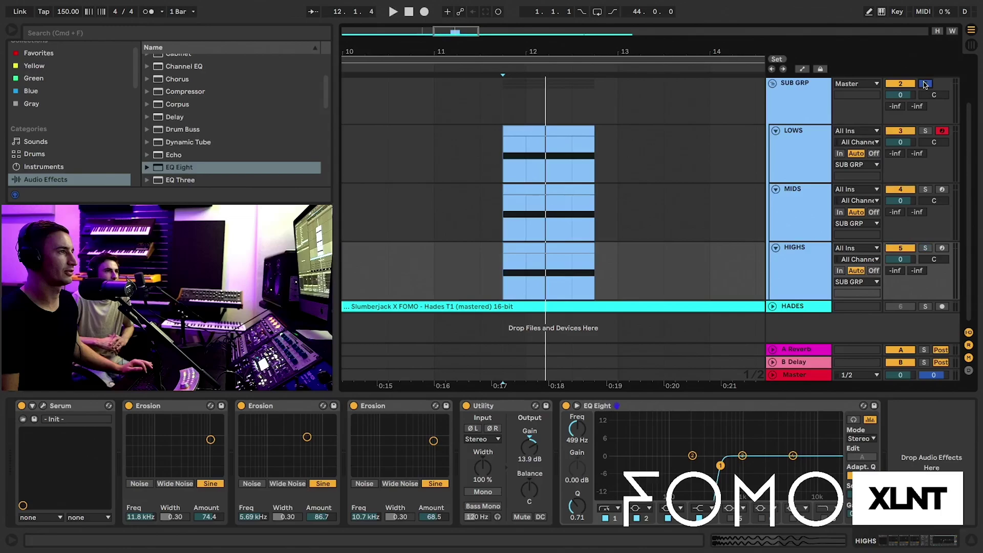
{"action": "key", "text": "space"}
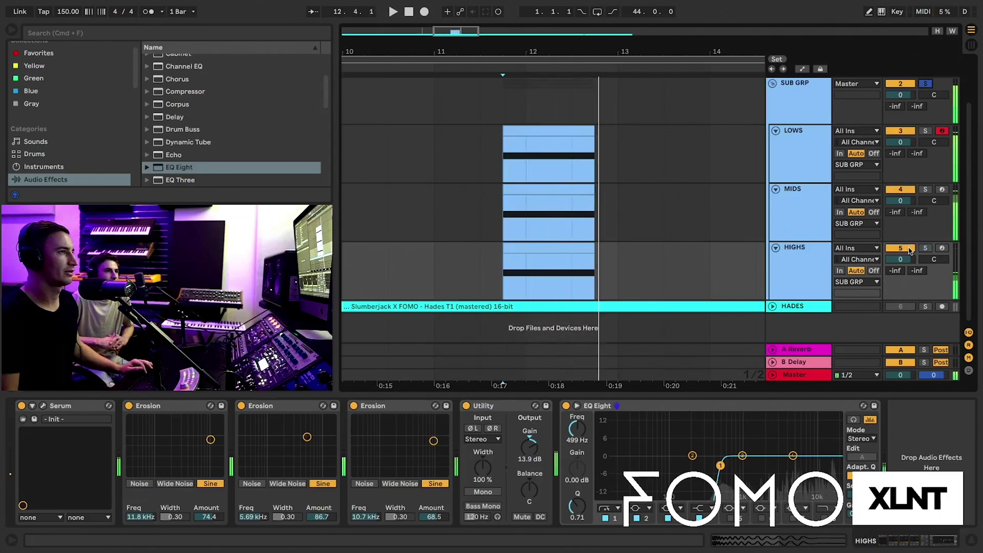
{"action": "key", "text": "space"}
{"action": "key", "text": "space"}
{"action": "left_click", "coordinate": [910, 251]}
{"action": "key", "text": "space"}
{"action": "key", "text": "space"}
{"action": "left_click", "coordinate": [909, 249]}
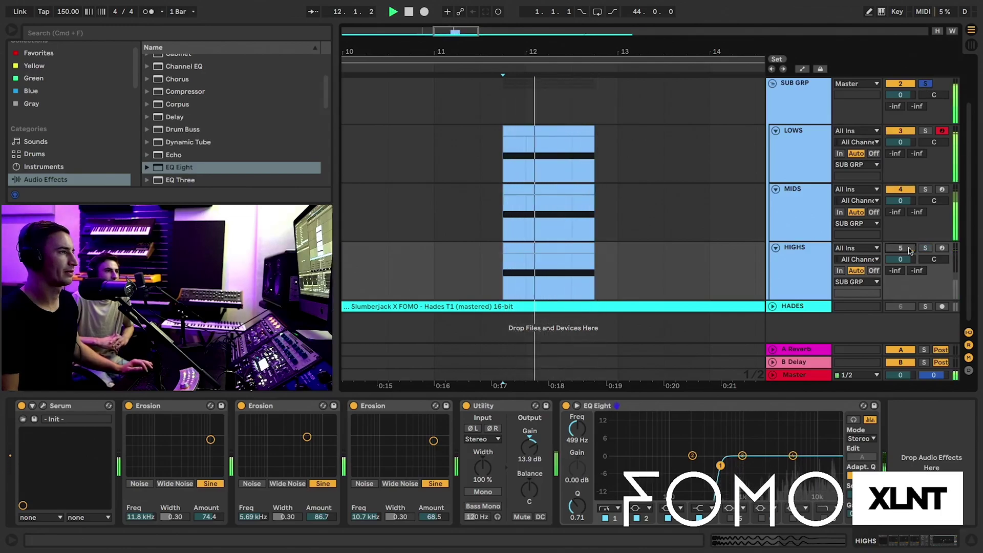
{"action": "key", "text": "space"}
{"action": "key", "text": "space"}
Solo the HIGHS track and bypass its three Erosion devices and Utility, keeping EQ Eight active.
{"action": "left_click", "coordinate": [925, 248]}
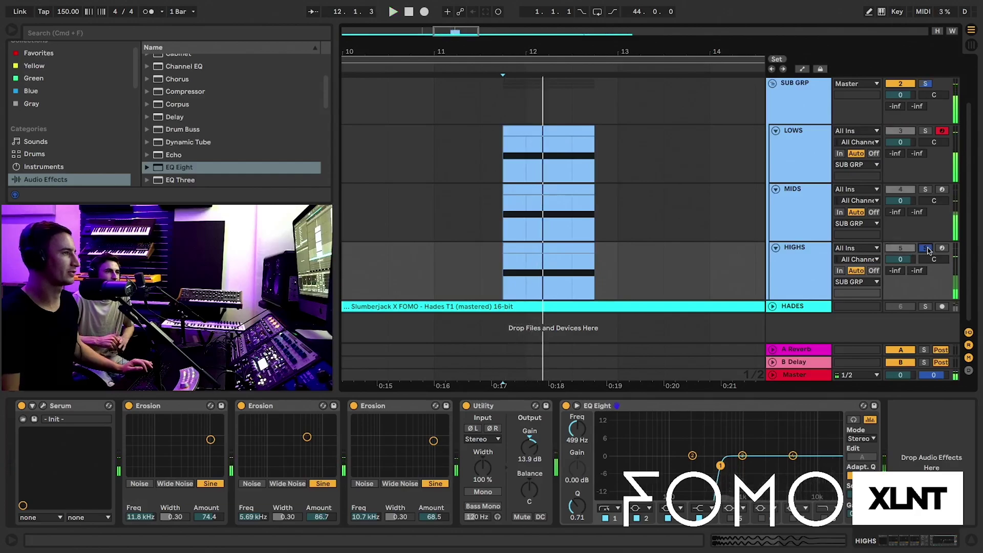
{"action": "left_click", "coordinate": [129, 406]}
{"action": "left_click", "coordinate": [242, 405]}
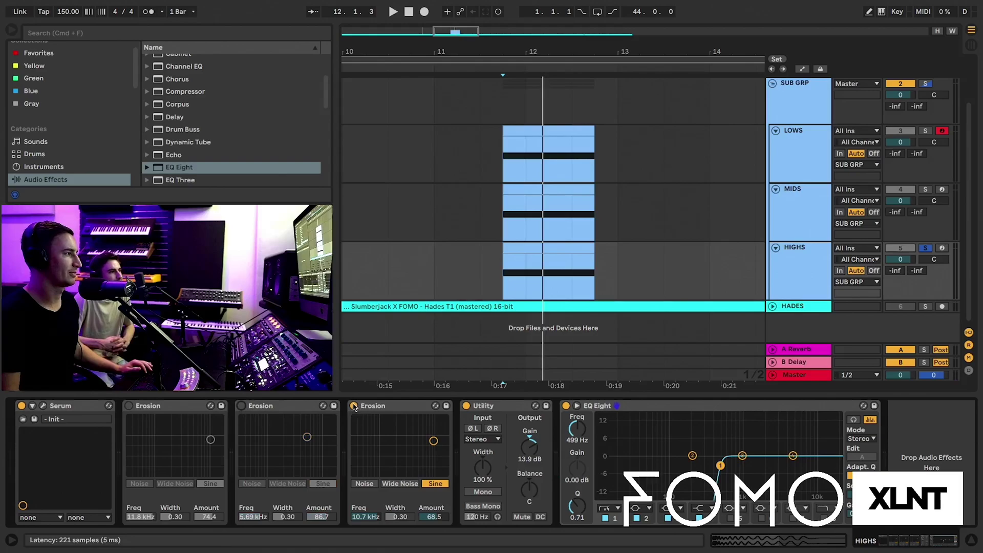
{"action": "left_click", "coordinate": [353, 406]}
{"action": "left_click", "coordinate": [466, 406]}
{"action": "left_click", "coordinate": [566, 406]}
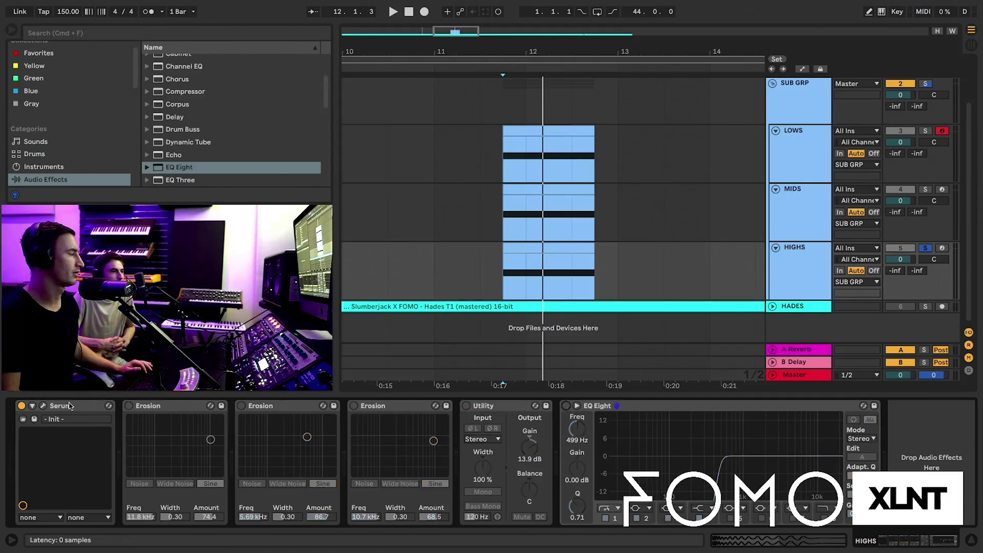
{"action": "left_click", "coordinate": [566, 405]}
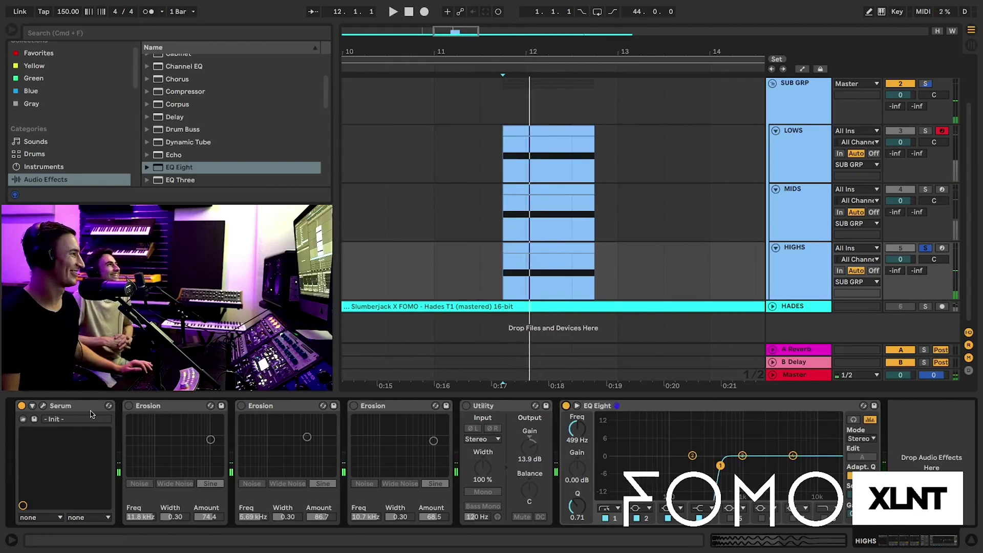
Inspect the oscillator, effects, matrix and global pages of Serum on the HIGHS track, and close its window.
{"action": "left_click", "coordinate": [44, 406]}
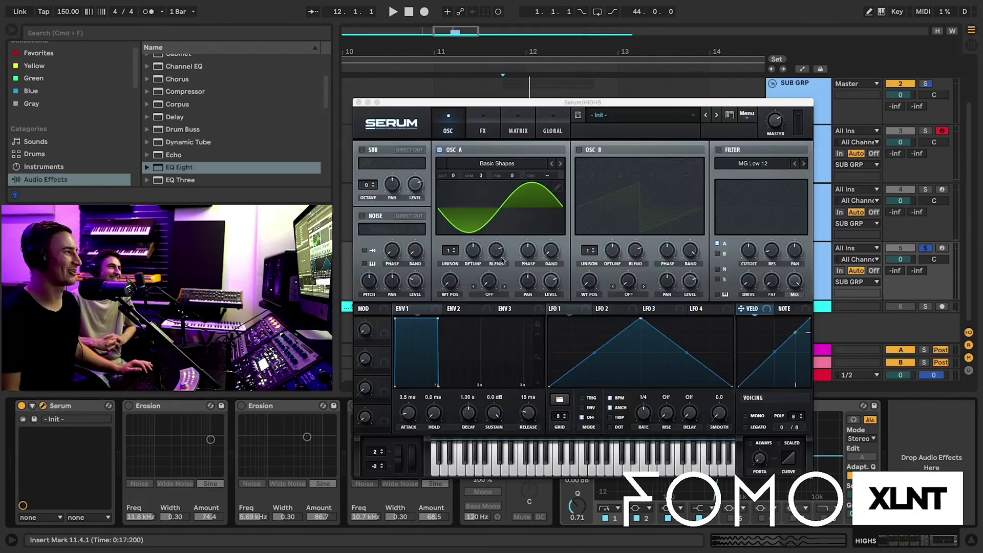
{"action": "left_click", "coordinate": [488, 203]}
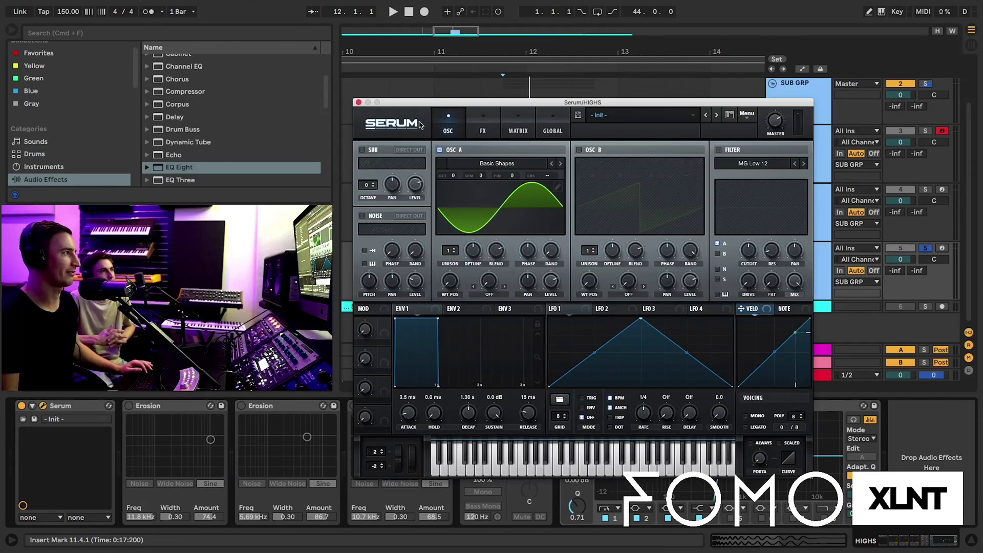
{"action": "left_click", "coordinate": [483, 129]}
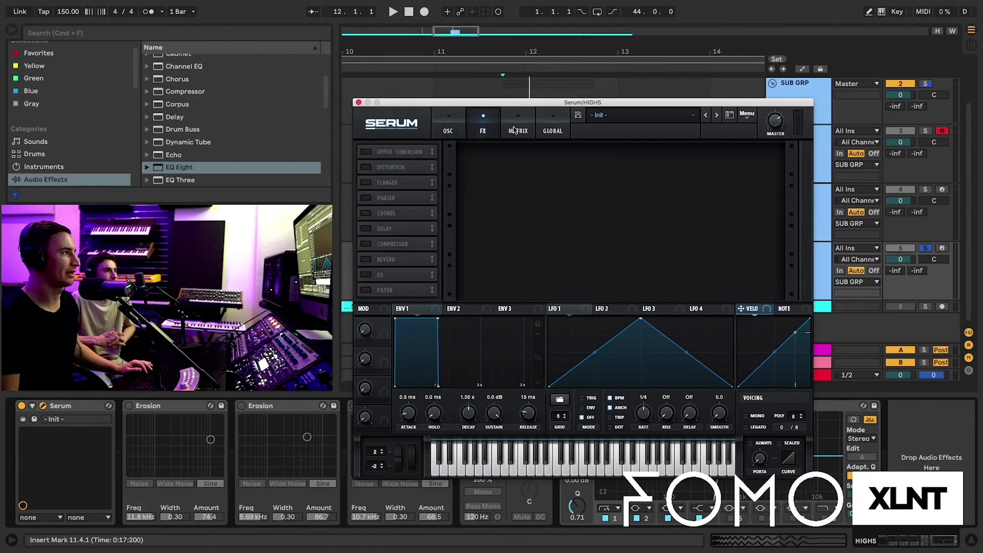
{"action": "left_click", "coordinate": [518, 126]}
{"action": "left_click", "coordinate": [553, 126]}
{"action": "left_click", "coordinate": [448, 125]}
{"action": "left_click", "coordinate": [359, 102]}
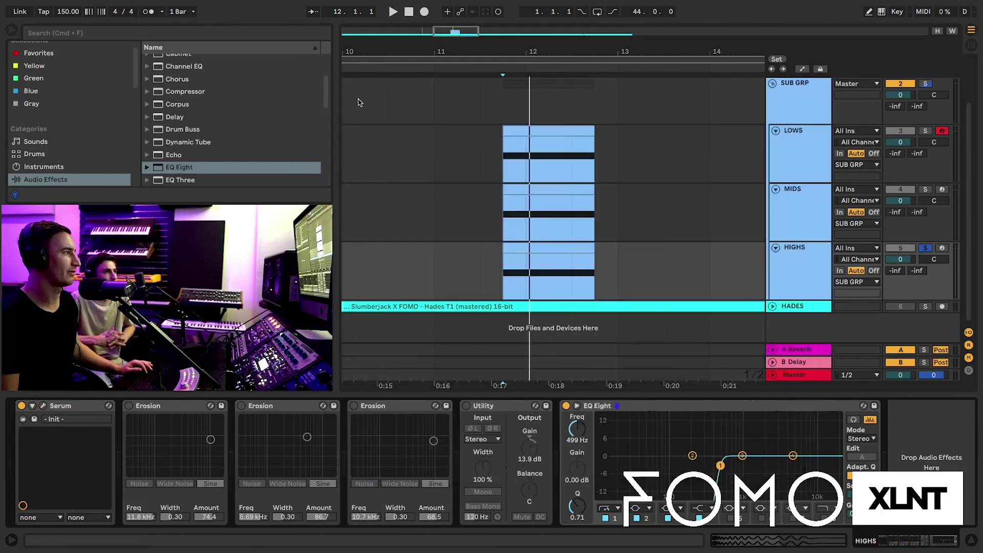
Re-enable the three Erosion devices one at a time during playback, setting the first one to 7.25 kHz with amount 83.6.
{"action": "left_click", "coordinate": [128, 406]}
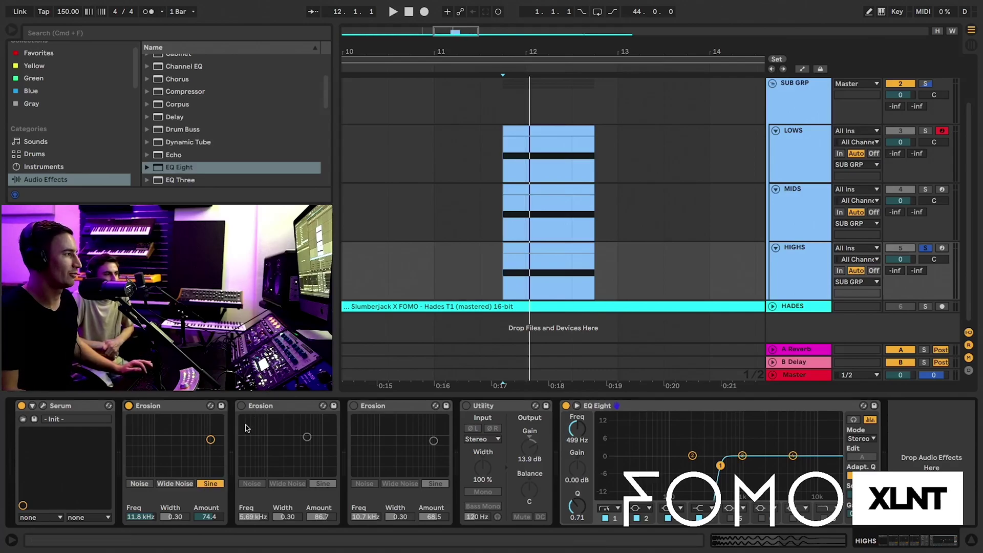
{"action": "key", "text": "space"}
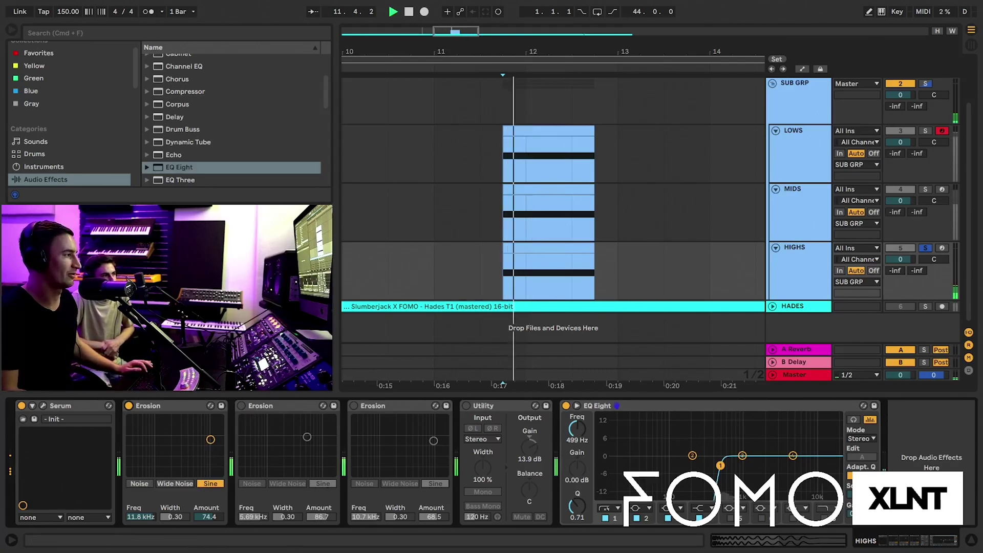
{"action": "left_click", "coordinate": [241, 405]}
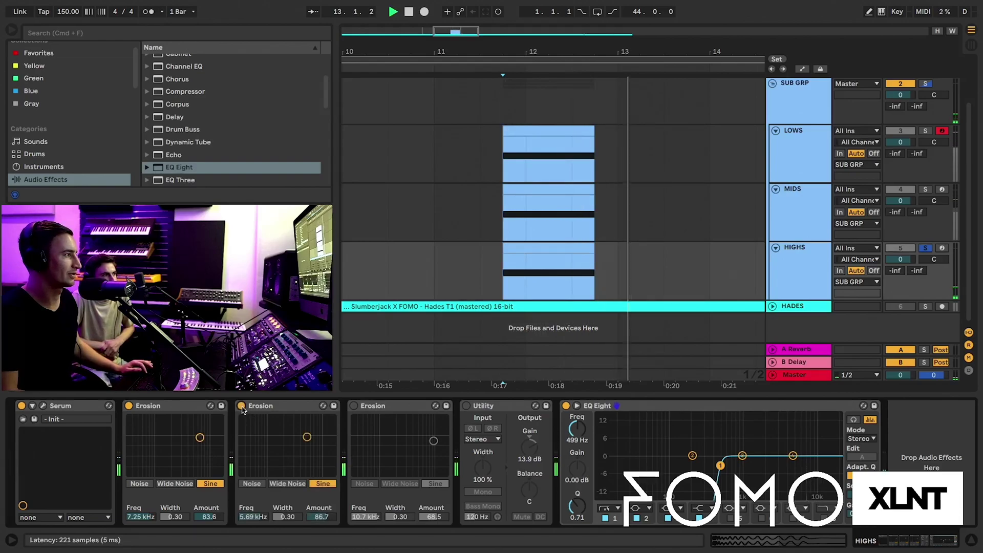
{"action": "left_click", "coordinate": [353, 406]}
Duplicate the third Erosion device twice and audition the longer Erosion chain.
{"action": "left_click", "coordinate": [371, 406]}
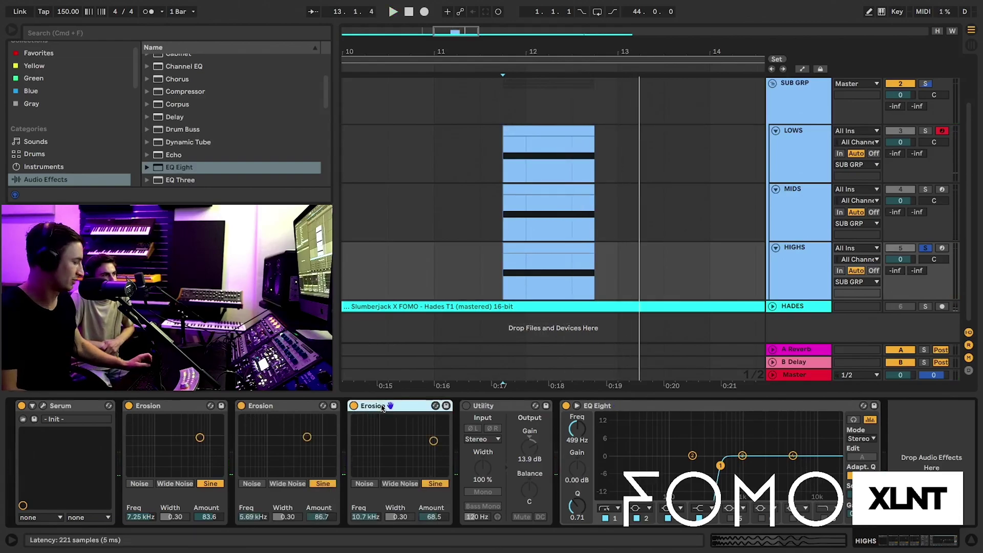
{"action": "key", "text": "super+d"}
{"action": "key", "text": "super+d"}
{"action": "key", "text": "space"}
{"action": "scroll", "coordinate": [521, 448], "scroll_direction": "right", "scroll_amount": 2}
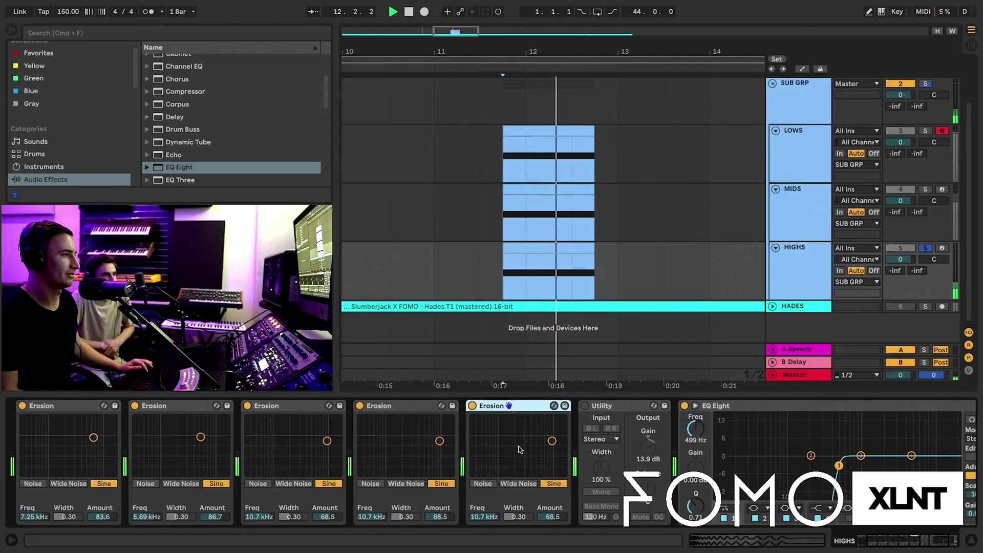
{"action": "key", "text": "space"}
Re-enable Utility on the HIGHS track and set its gain to 12.2 dB while auditioning the layer.
{"action": "left_click", "coordinate": [585, 405]}
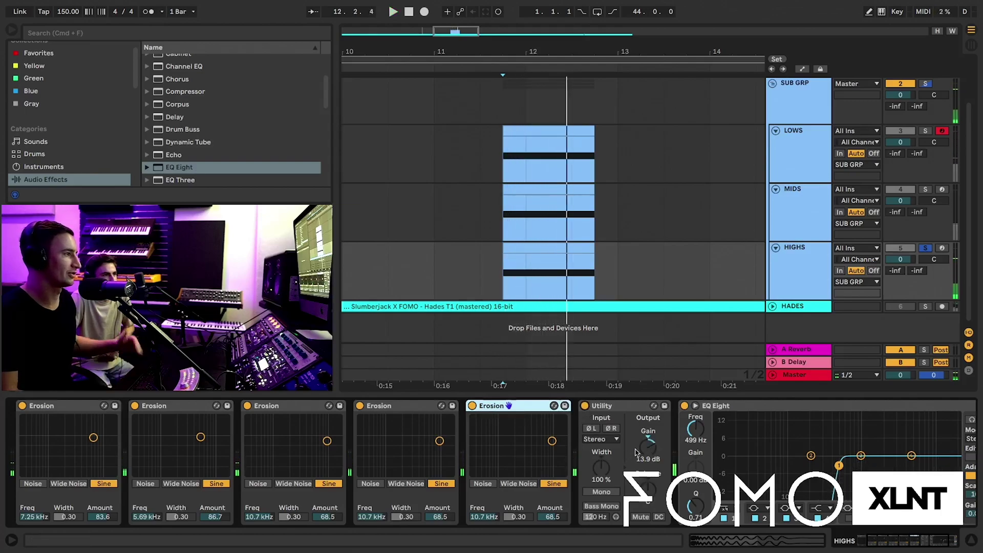
{"action": "mouse_move", "coordinate": [651, 451]}
{"action": "left_mouse_down"}
{"action": "mouse_move", "coordinate": [650, 432]}
{"action": "mouse_move", "coordinate": [651, 451]}
{"action": "left_mouse_up"}
{"action": "key", "text": "space"}
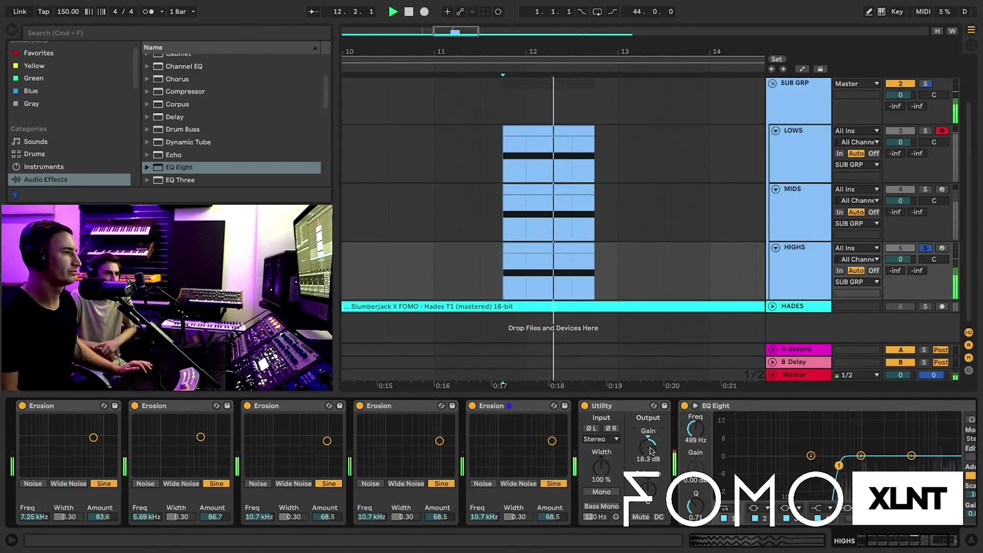
{"action": "left_click_drag", "start_coordinate": [652, 451], "coordinate": [652, 465]}
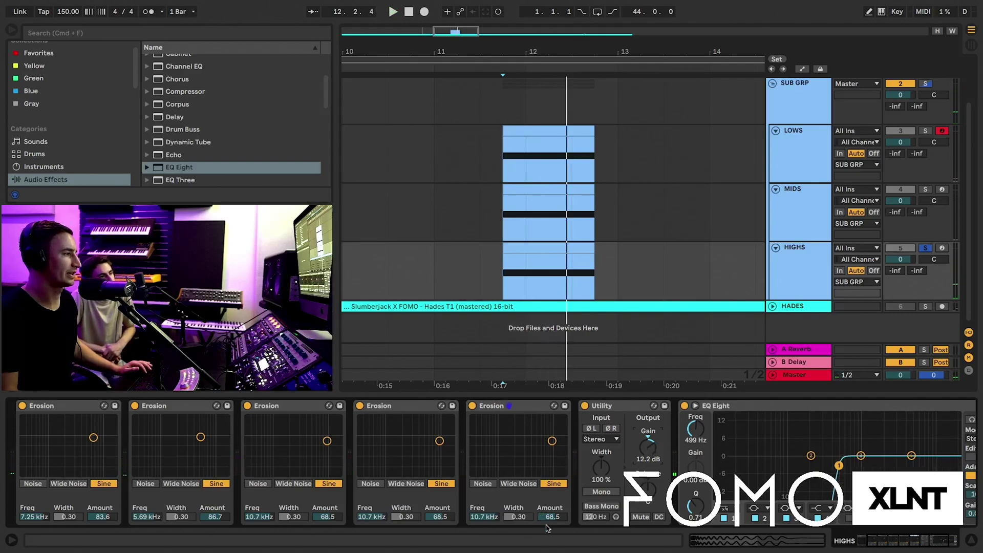
Set the fifth Erosion to 3.75 kHz with amount 36.9, the fourth to 5.17 kHz, and the second's amount to 68.7.
{"action": "left_click_drag", "start_coordinate": [487, 517], "coordinate": [486, 533]}
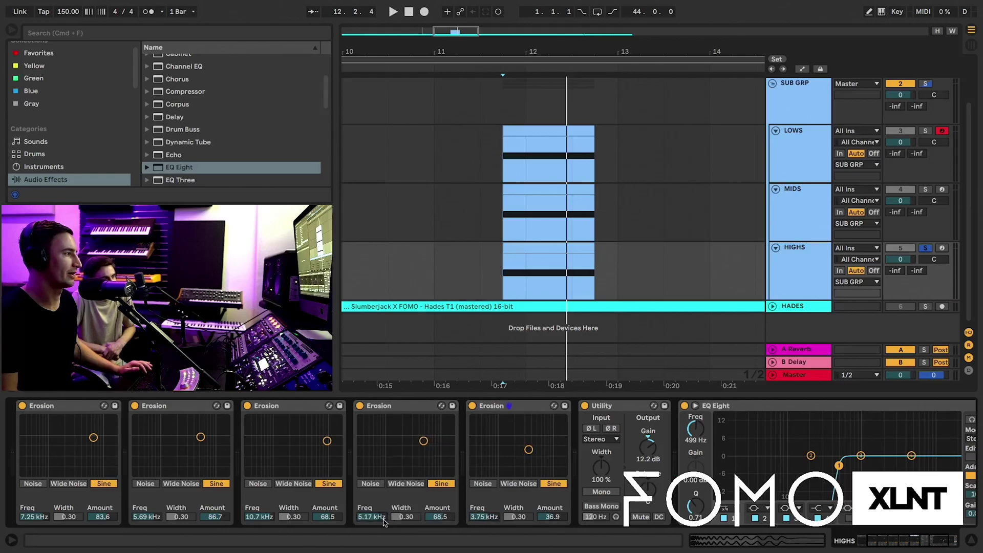
{"action": "scroll", "coordinate": [425, 461], "scroll_direction": "left", "scroll_amount": 3}
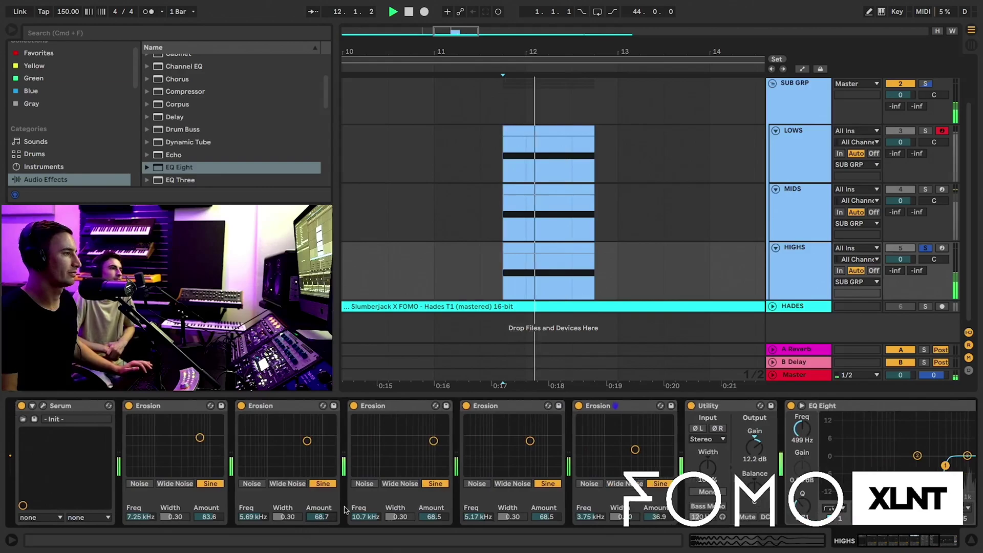
Audition all the sub layers with the SUB GRP soloed and unsoloed, and solo the HIGHS track again.
{"action": "left_click", "coordinate": [927, 84]}
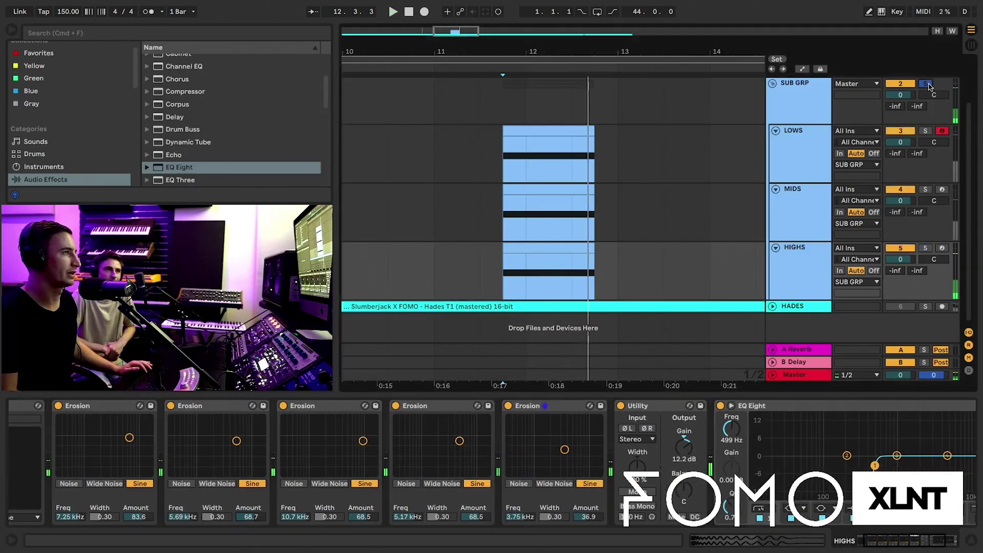
{"action": "left_click", "coordinate": [929, 87]}
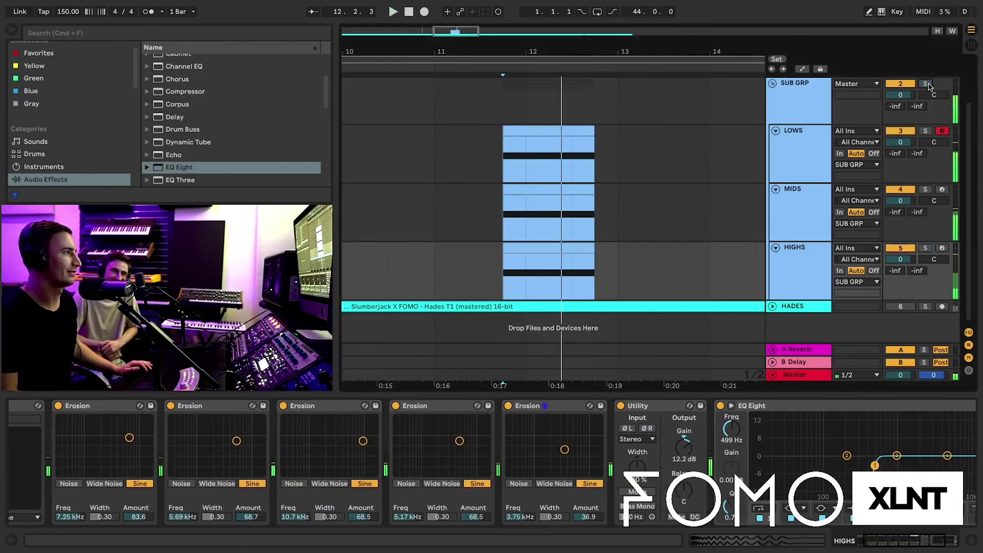
{"action": "key", "text": "space"}
{"action": "left_click", "coordinate": [926, 248]}
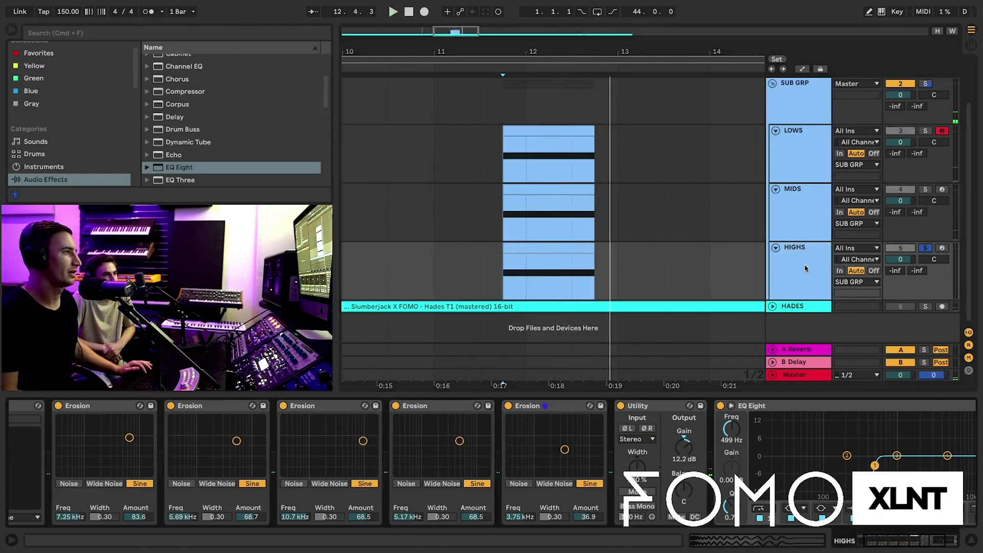
Fold all five Erosion devices in the HIGHS chain.
{"action": "scroll", "coordinate": [363, 433], "scroll_direction": "left", "scroll_amount": 3}
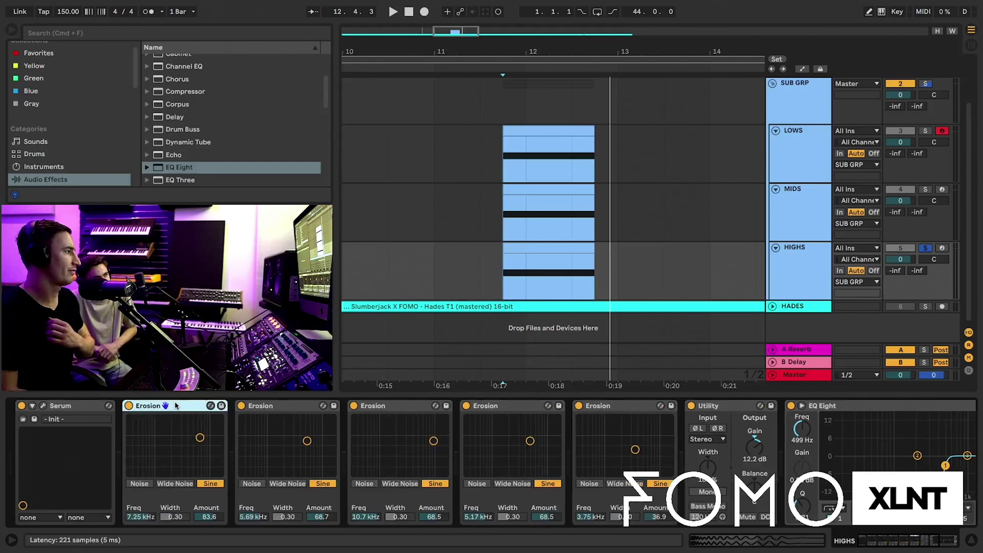
{"action": "double_click", "coordinate": [193, 406]}
{"action": "double_click", "coordinate": [198, 406]}
{"action": "double_click", "coordinate": [199, 406]}
{"action": "double_click", "coordinate": [210, 405]}
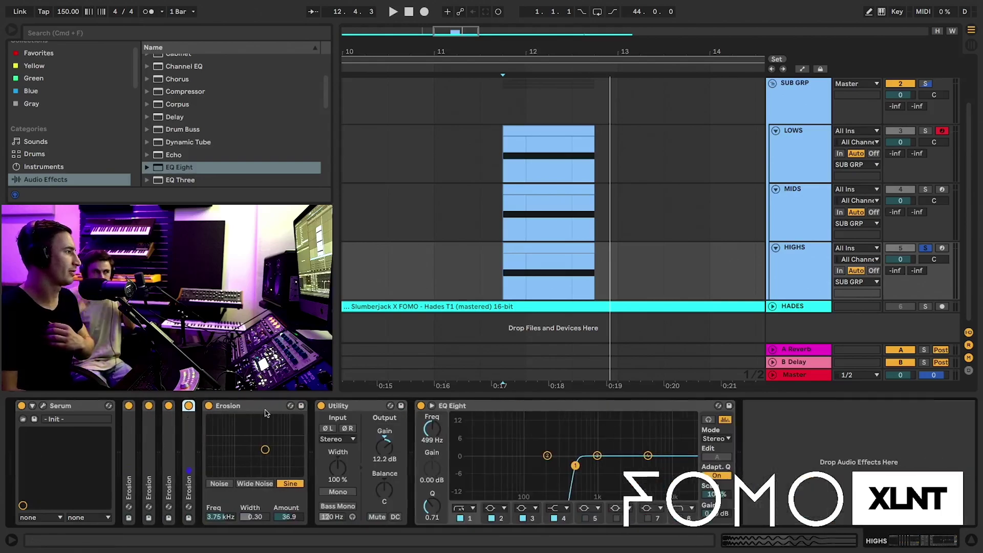
{"action": "double_click", "coordinate": [226, 406]}
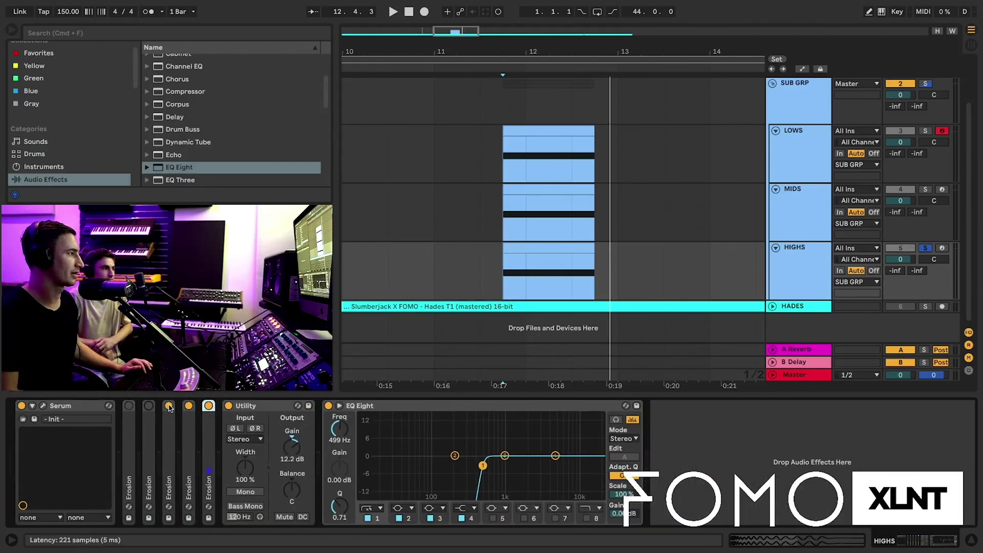
Finish bypassing all five Erosion devices and lower the HIGHS Utility gain to 1.11 dB.
{"action": "left_click", "coordinate": [188, 406]}
{"action": "left_click", "coordinate": [209, 405]}
{"action": "left_click_drag", "start_coordinate": [292, 446], "coordinate": [291, 471]}
In the HIGHS Serum, replace oscillator A with the noise oscillator using the BrightWhite sample, set its level to 34% and close the window.
{"action": "left_click", "coordinate": [43, 406]}
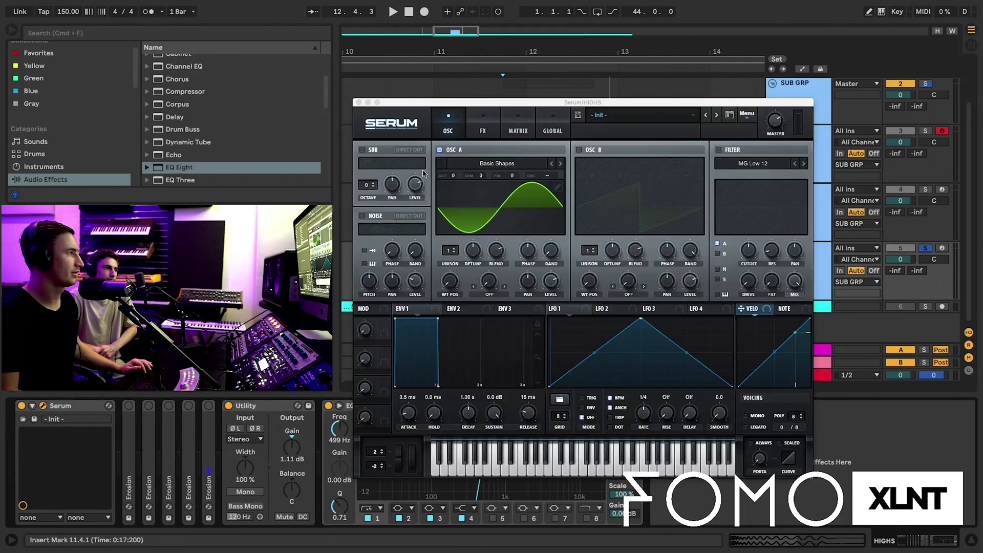
{"action": "left_click", "coordinate": [463, 151]}
{"action": "left_click", "coordinate": [365, 215]}
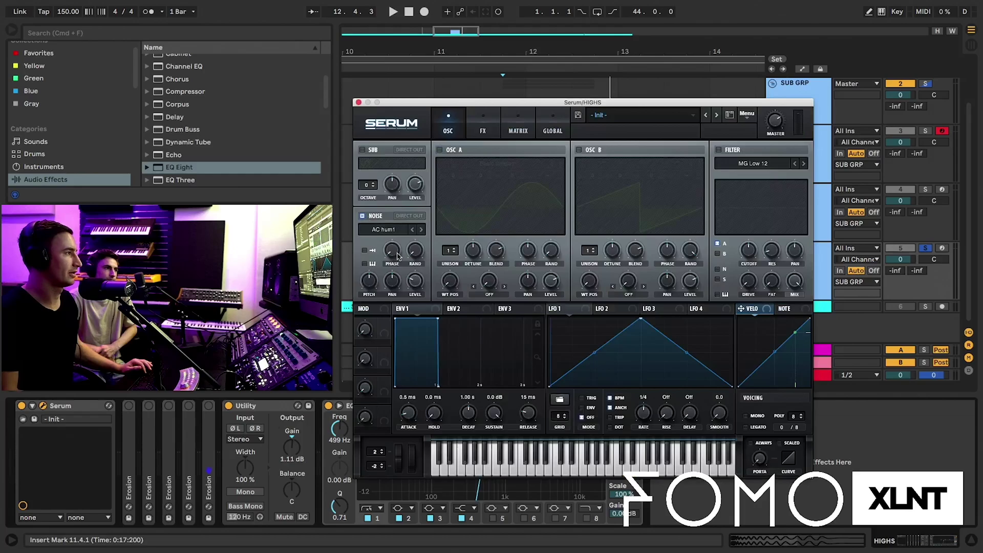
{"action": "left_click_drag", "start_coordinate": [414, 291], "coordinate": [416, 277]}
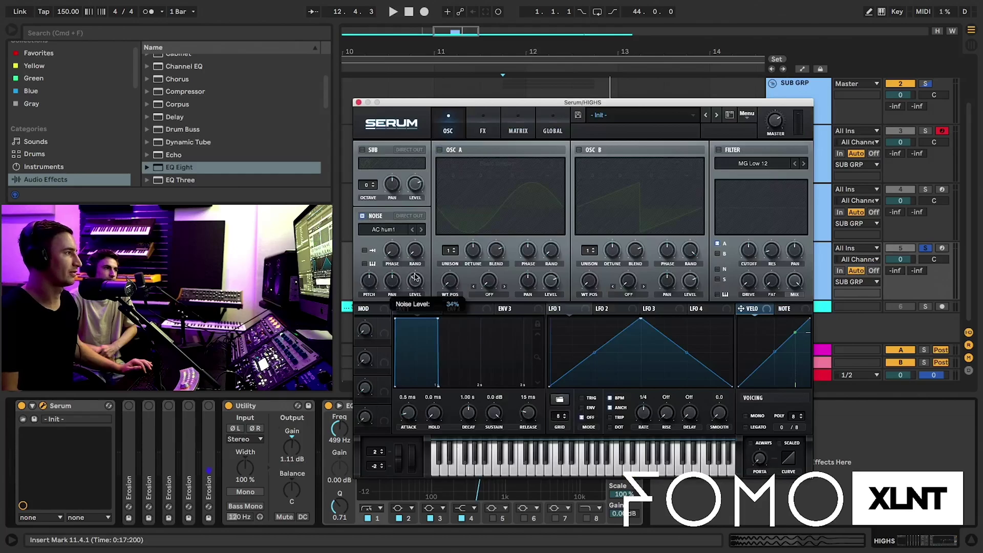
{"action": "left_click", "coordinate": [385, 229]}
{"action": "mouse_move", "coordinate": [538, 241]}
{"action": "left_click", "coordinate": [594, 278]}
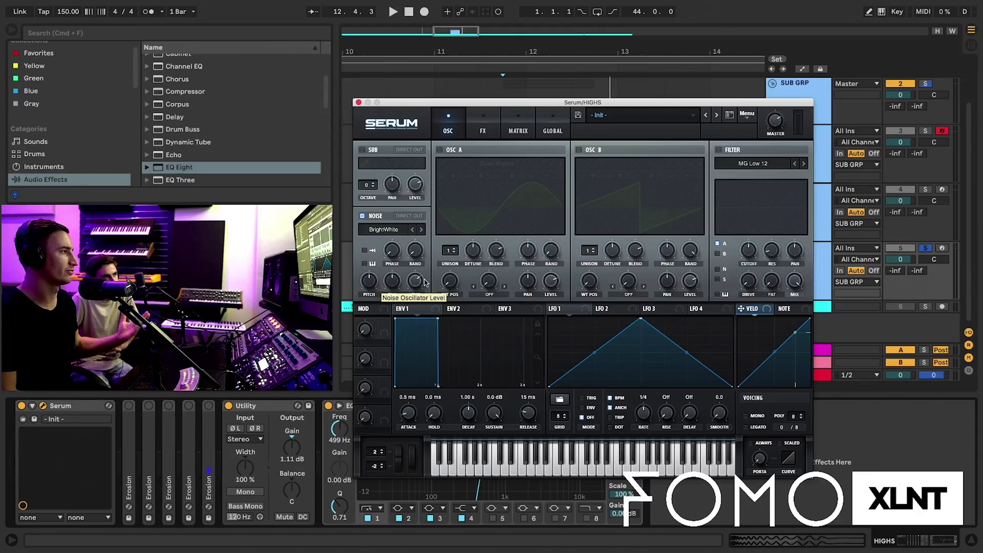
{"action": "left_click", "coordinate": [359, 103]}
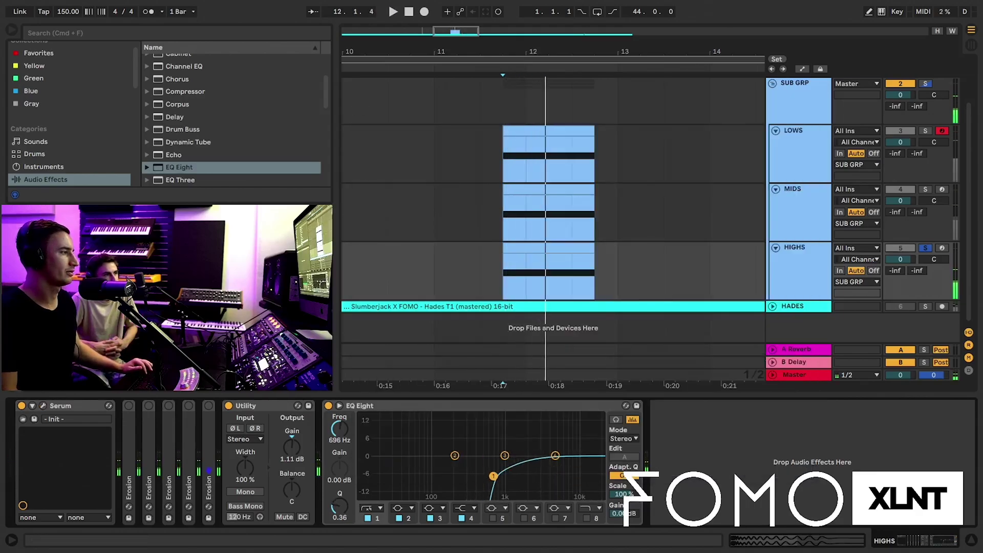
Enable Hyper/Dimension in the HIGHS Serum with the Dimension mix at 35%, and close the plug-in window.
{"action": "left_click", "coordinate": [43, 405]}
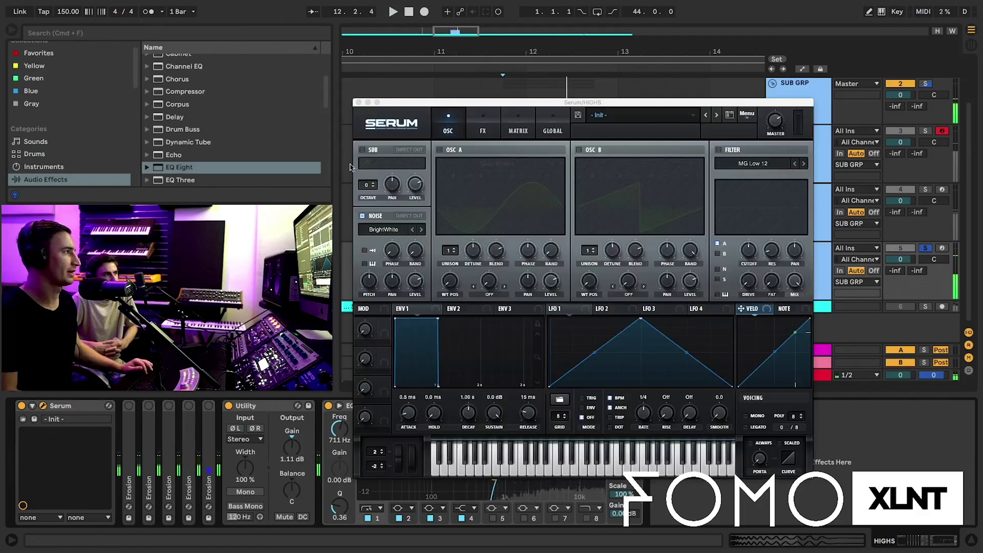
{"action": "left_click", "coordinate": [478, 134]}
{"action": "left_click", "coordinate": [365, 152]}
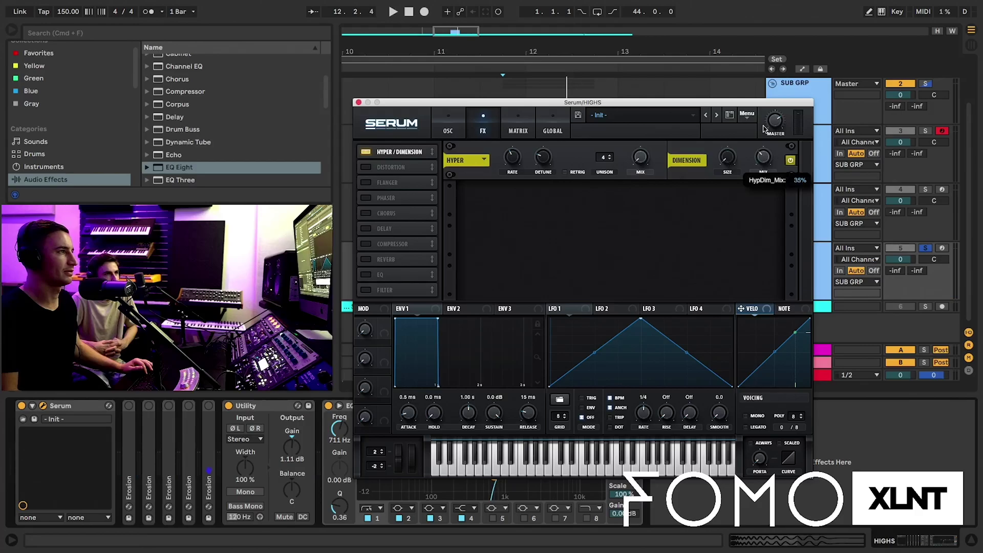
{"action": "left_click", "coordinate": [358, 102]}
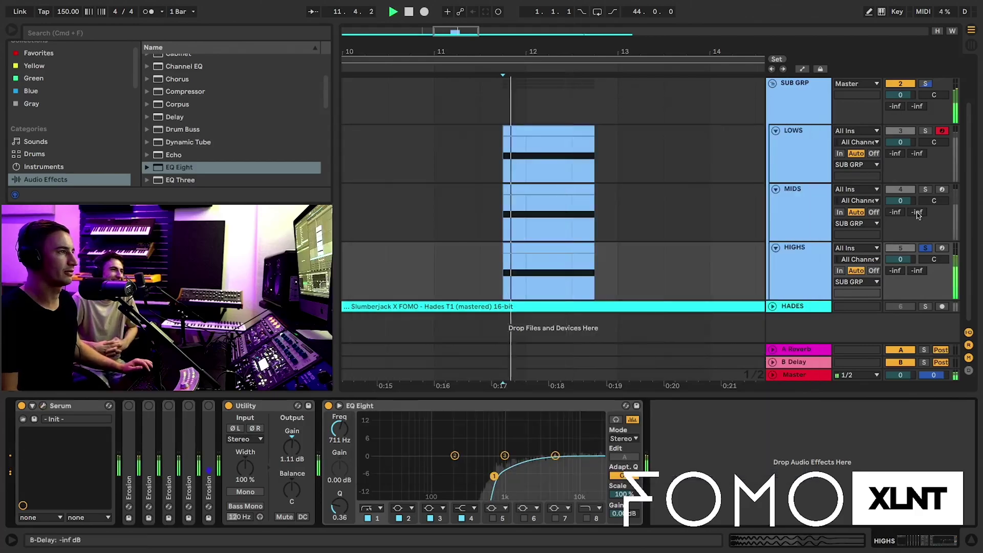
Play the three sub layers together with the noise-based HIGHS and unsolo the SUB GRP.
{"action": "scroll", "coordinate": [916, 217], "scroll_direction": "up", "scroll_amount": 1}
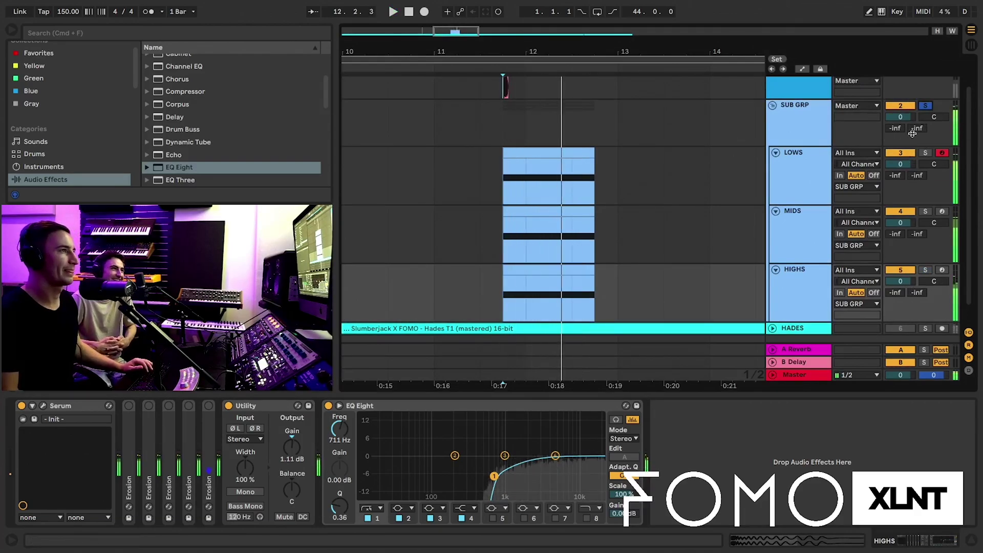
{"action": "key", "text": "space"}
{"action": "left_click", "coordinate": [928, 105]}
{"action": "scroll", "coordinate": [757, 160], "scroll_direction": "up", "scroll_amount": 1}
{"action": "scroll", "coordinate": [758, 160], "scroll_direction": "down", "scroll_amount": 1}
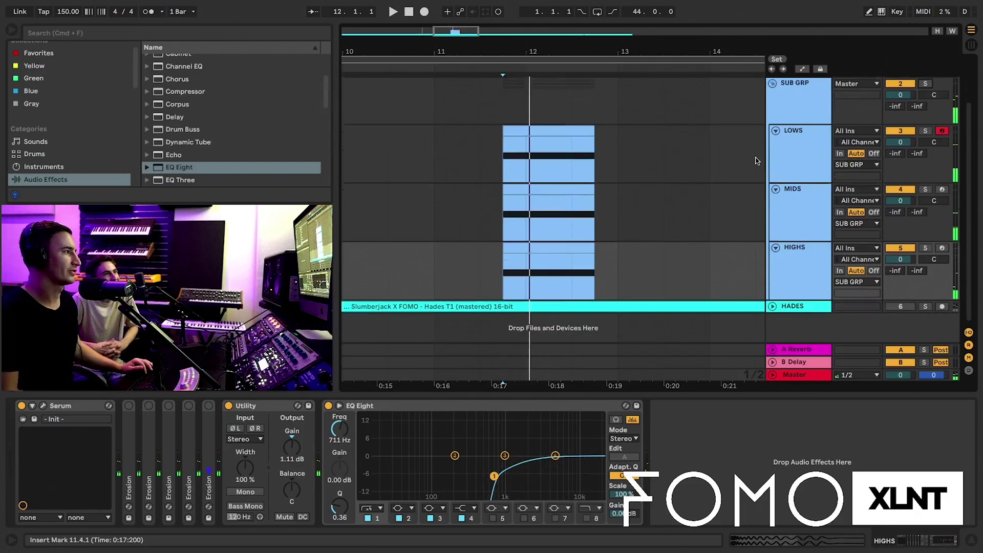
Unfold the HADES reference track to show its waveform beneath the sub layers.
{"action": "left_click_drag", "start_coordinate": [561, 49], "coordinate": [562, 50]}
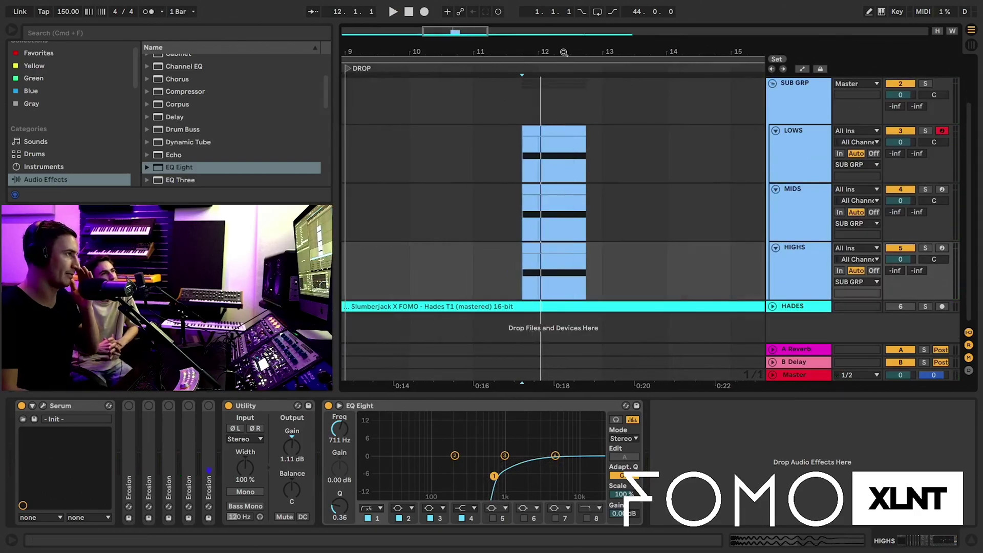
{"action": "scroll", "coordinate": [564, 52], "scroll_direction": "down", "scroll_amount": 1}
{"action": "left_click", "coordinate": [774, 307]}
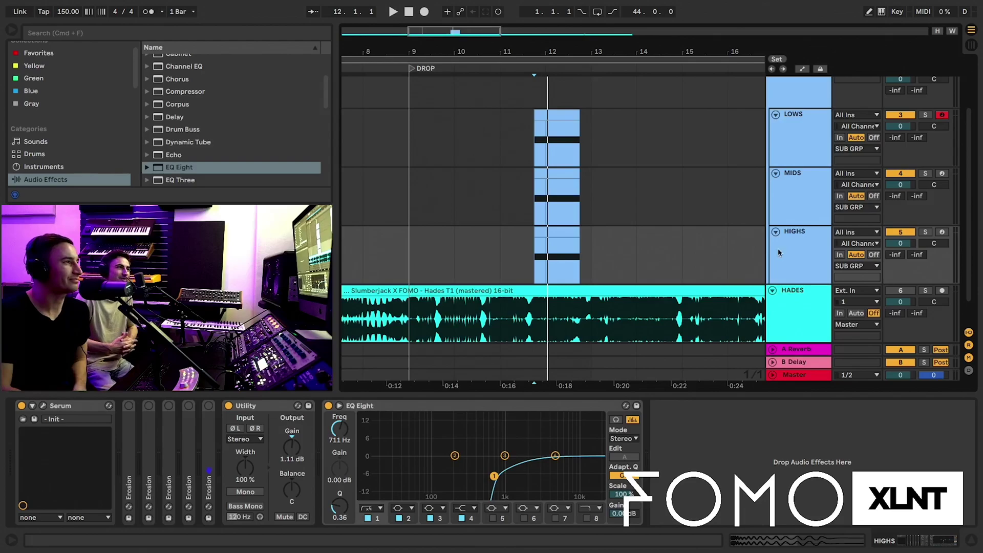
Select the SUB GRP track to show its group device chain.
{"action": "scroll", "coordinate": [781, 241], "scroll_direction": "up", "scroll_amount": 3}
{"action": "left_click", "coordinate": [798, 148]}
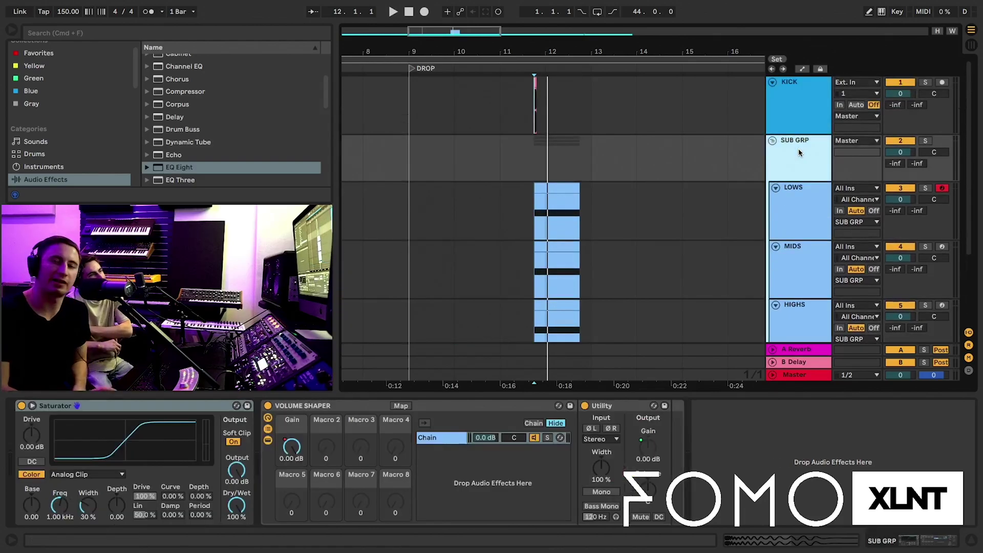